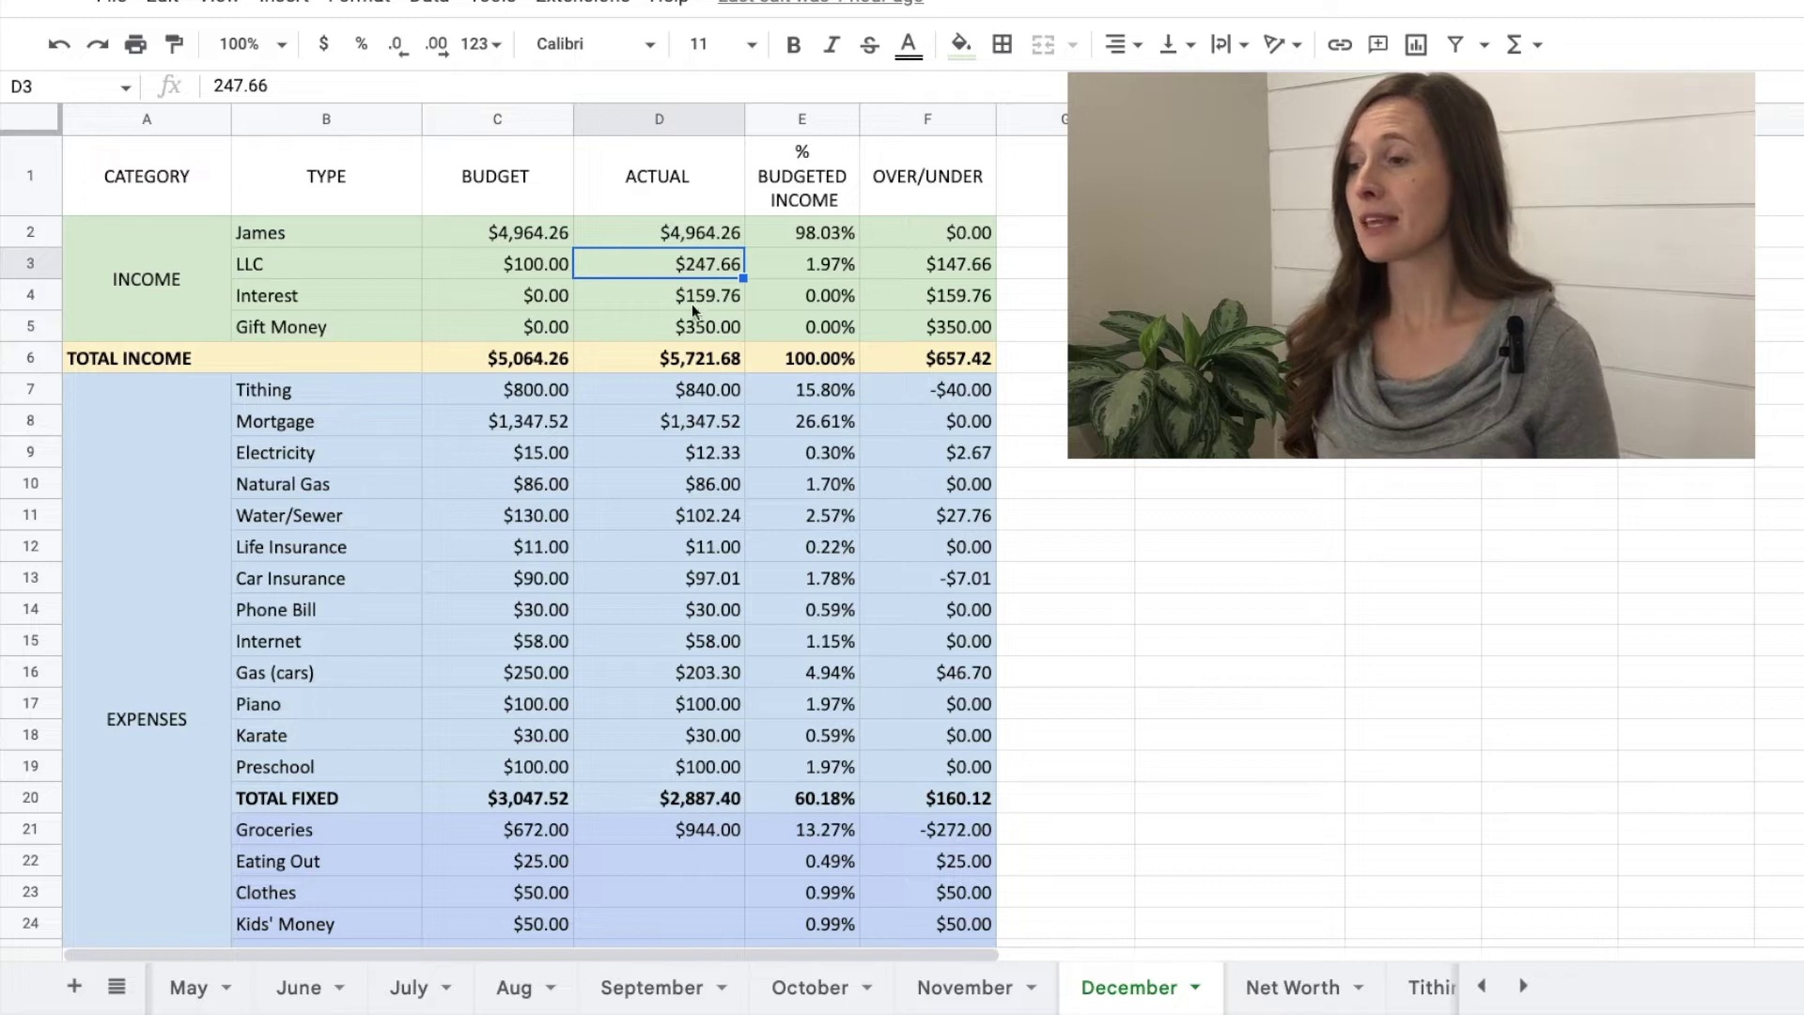
Review the actual amounts for Interest, Gift Money and Total Income in the December budget
{"action": "left_click", "coordinate": [691, 303]}
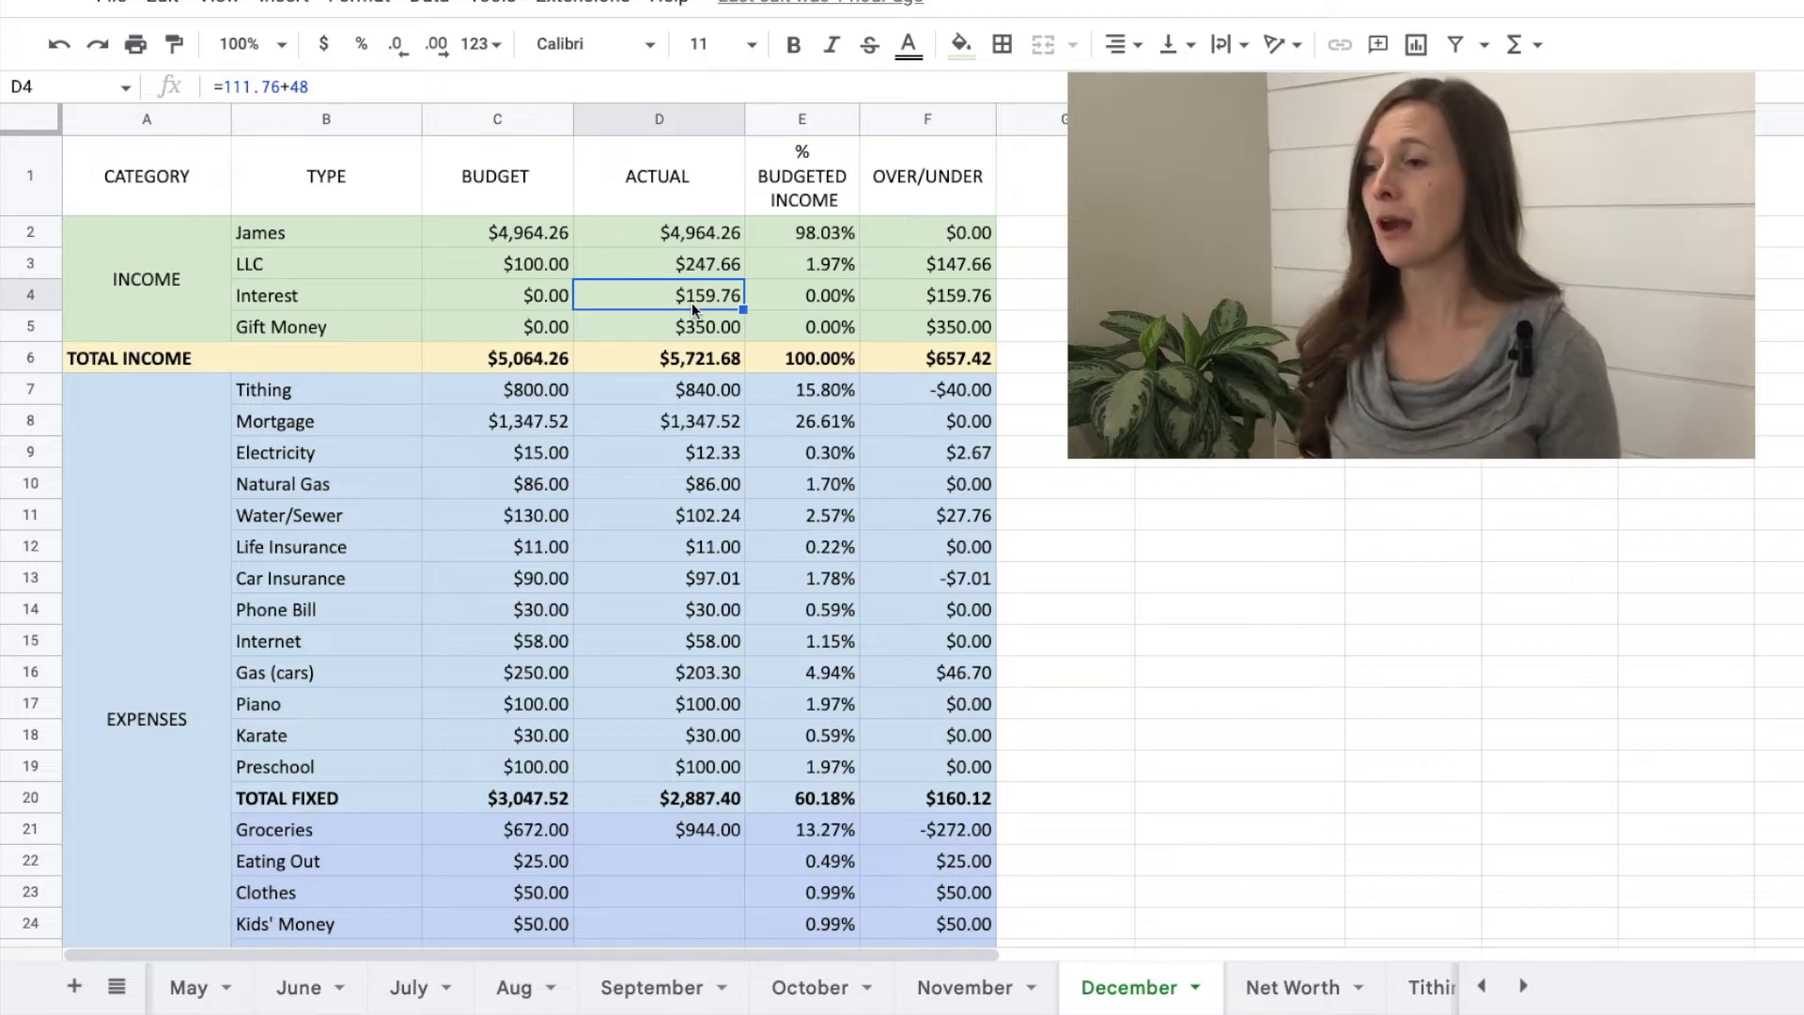
{"action": "left_click", "coordinate": [694, 329]}
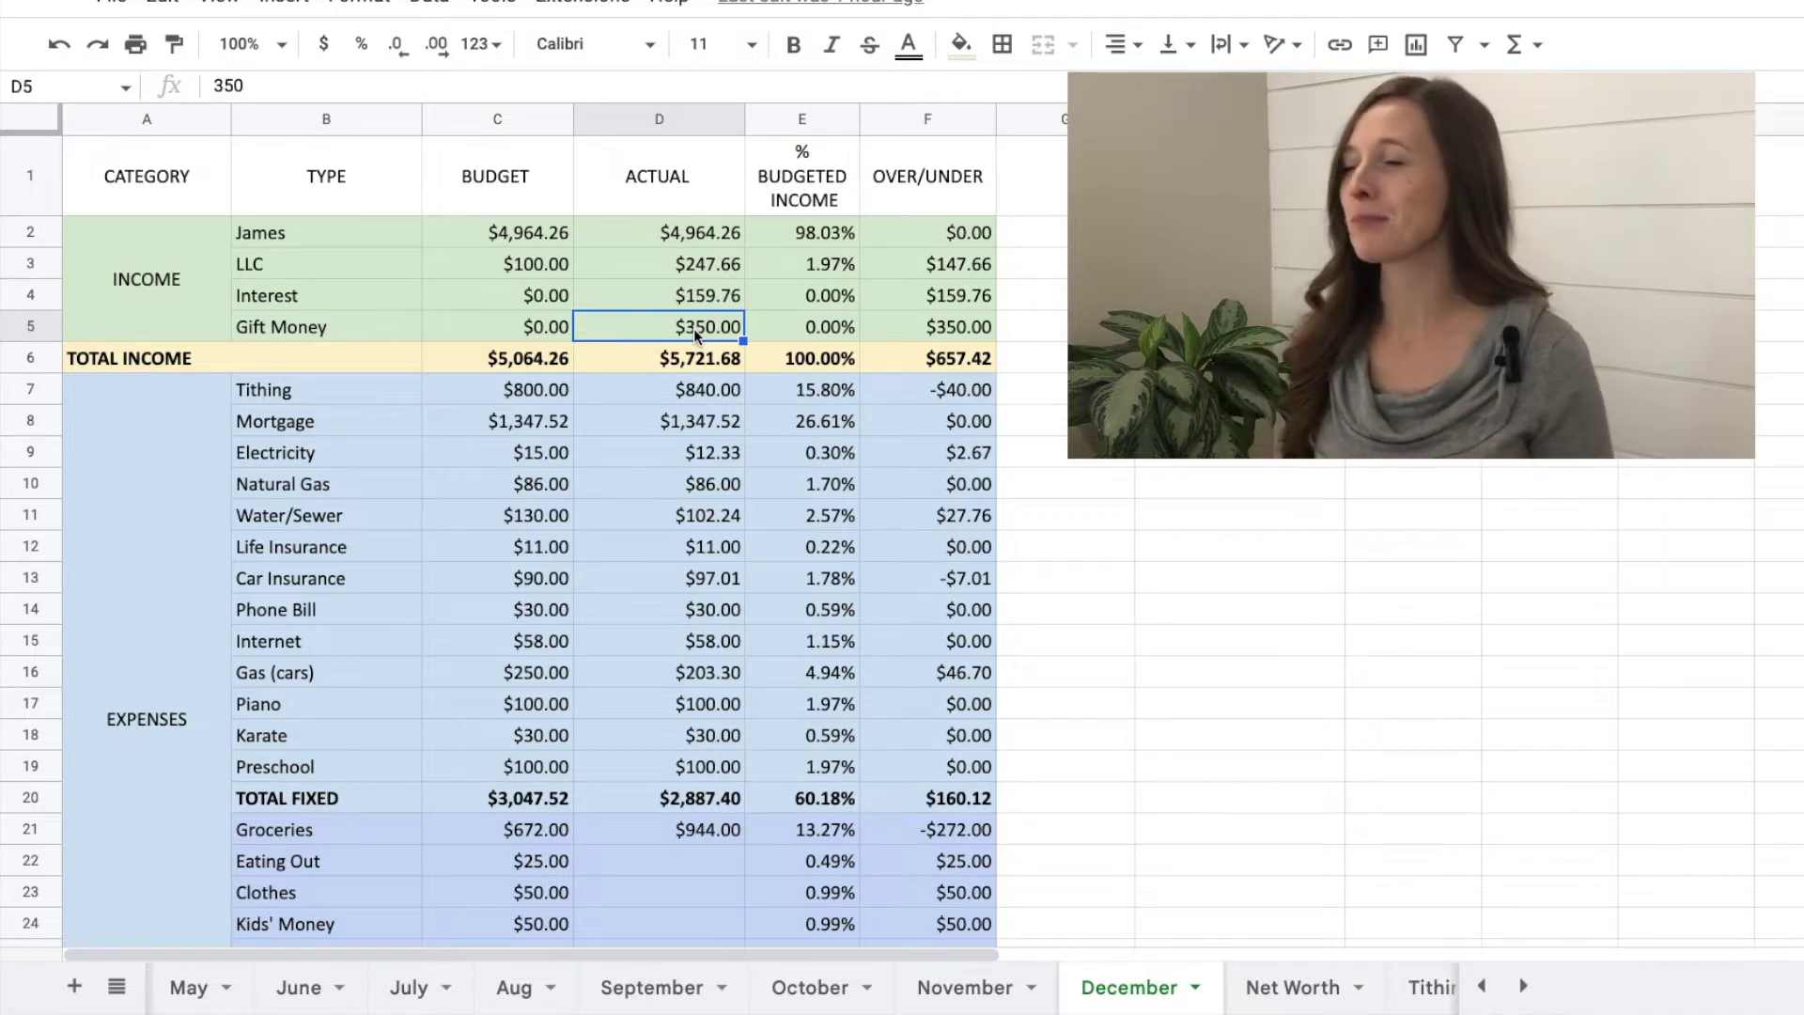
{"action": "left_click", "coordinate": [697, 358]}
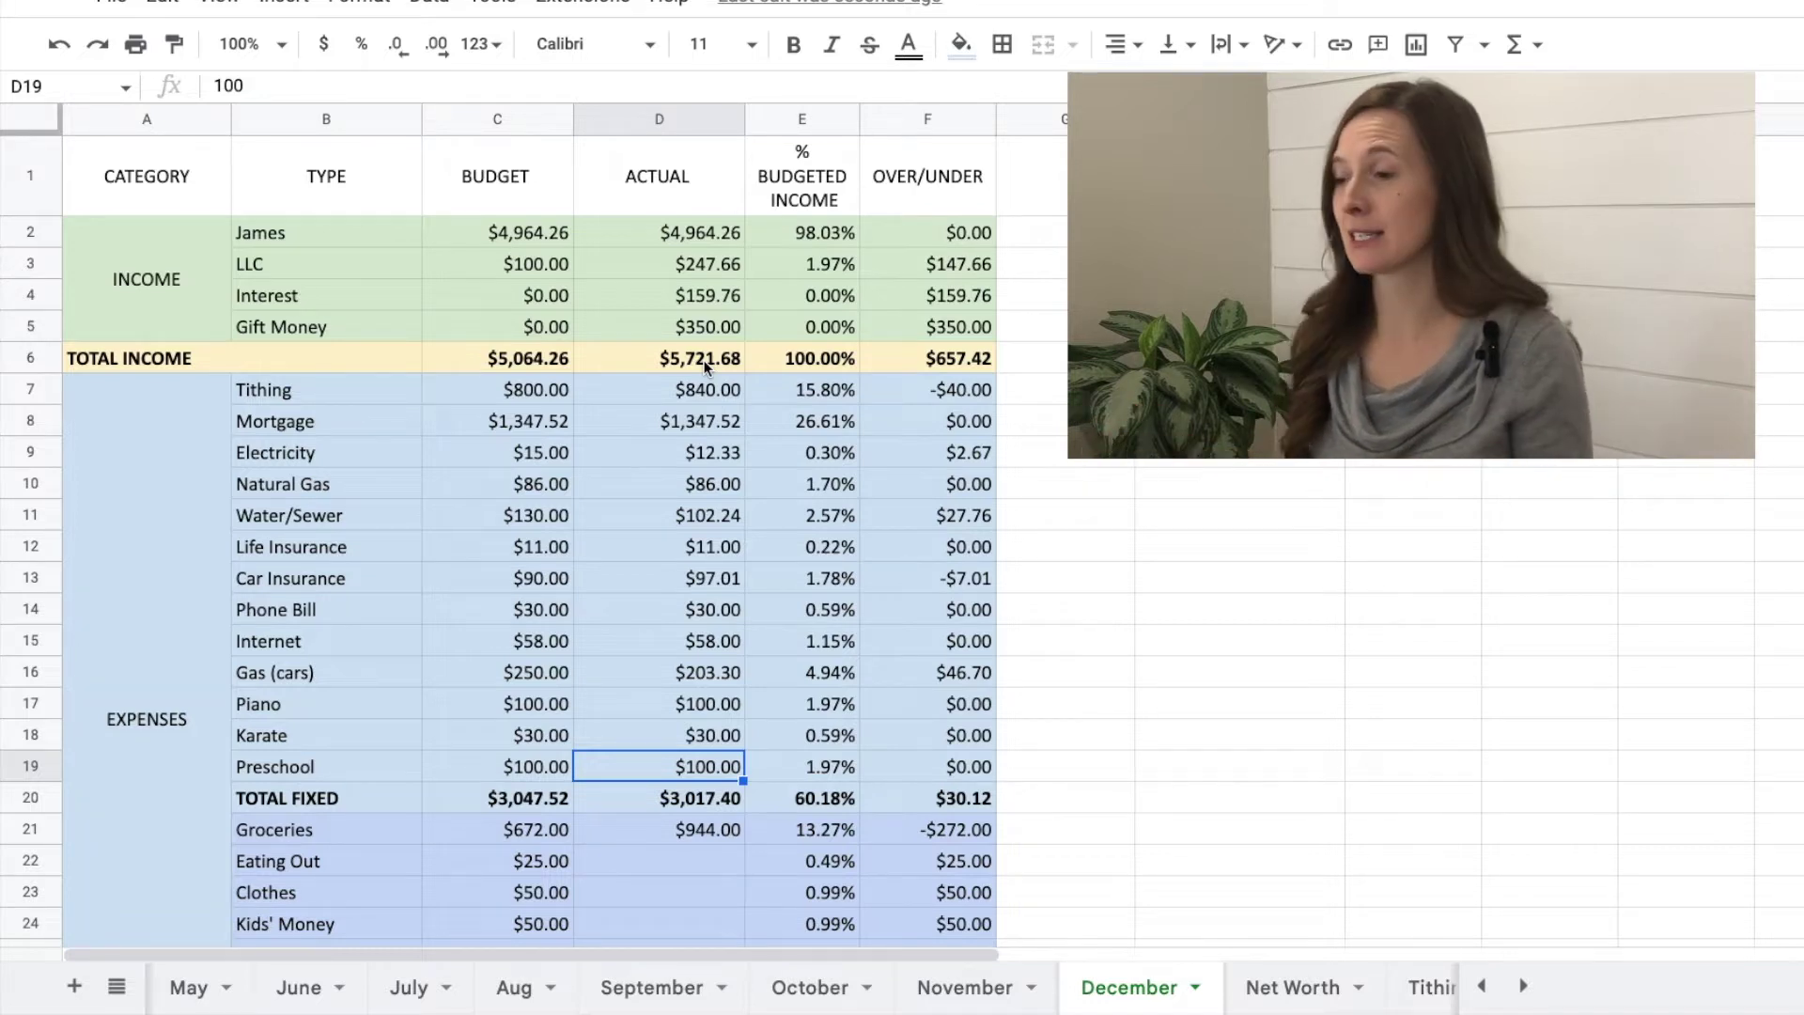
Review the budgeted and actual Tithing amounts, plus the actual fixed expenses from Mortgage through Car Insurance
{"action": "left_click", "coordinate": [554, 402]}
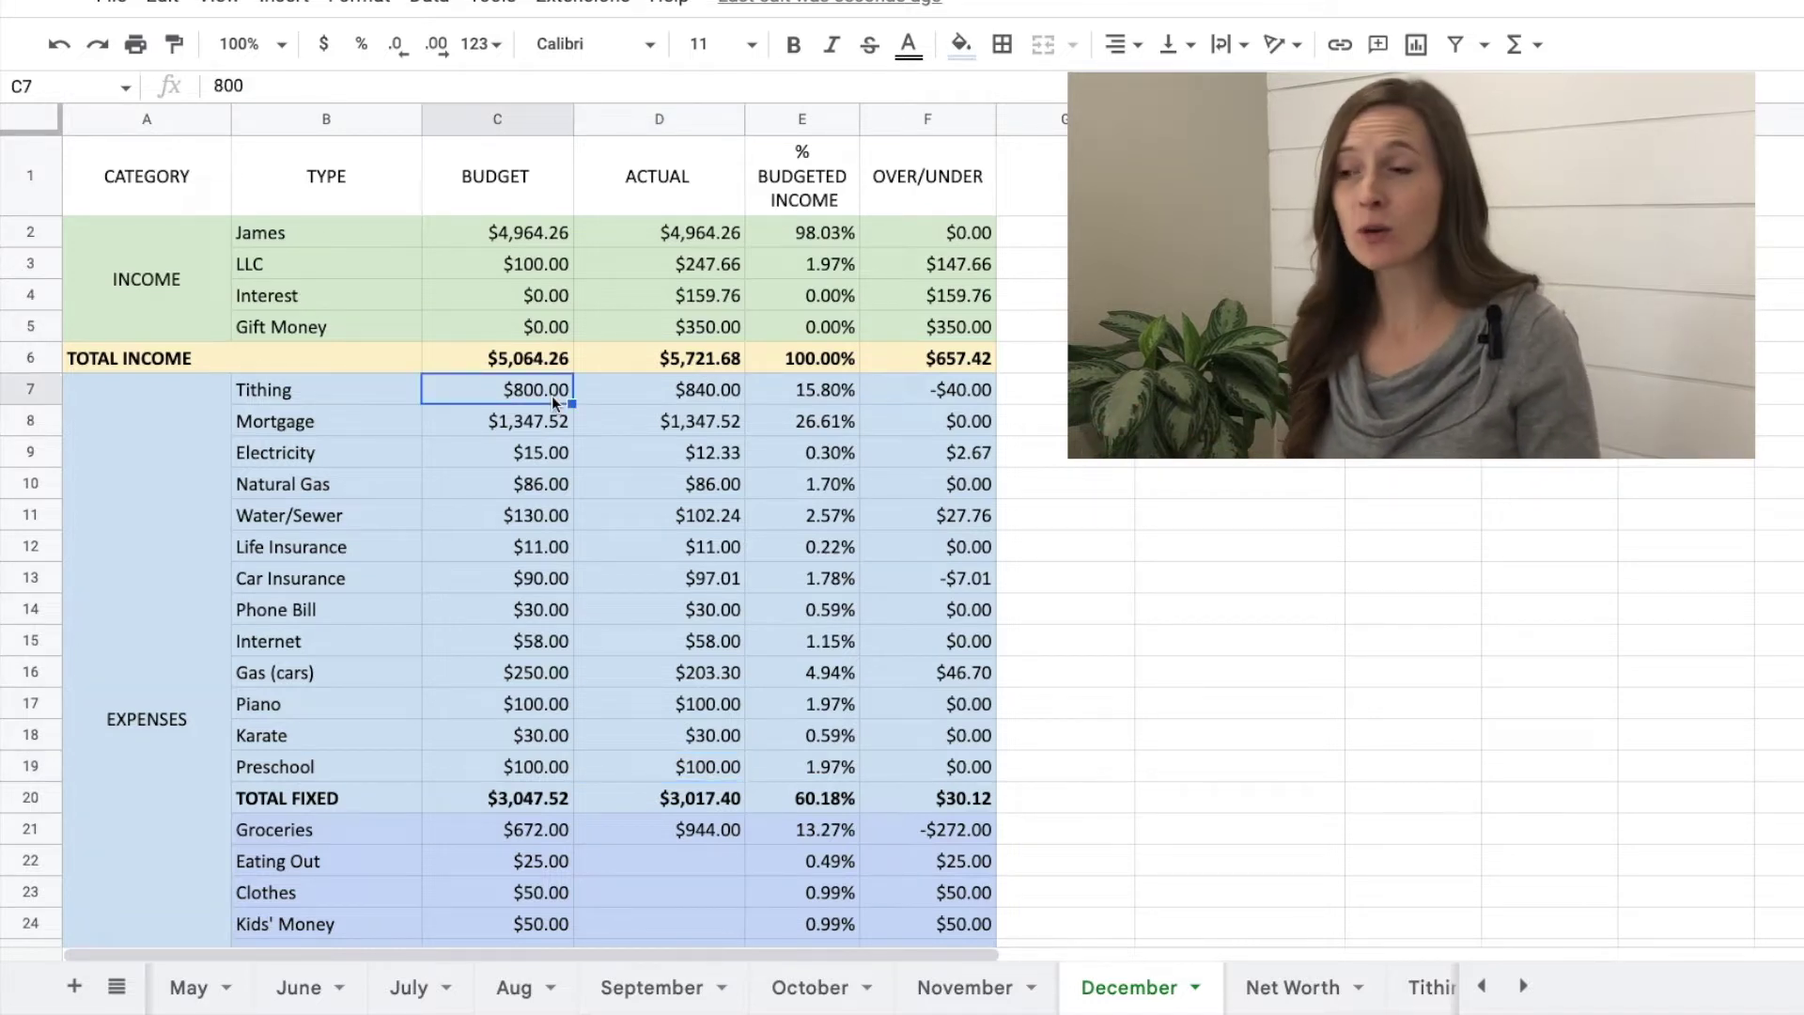
{"action": "left_click", "coordinate": [648, 400]}
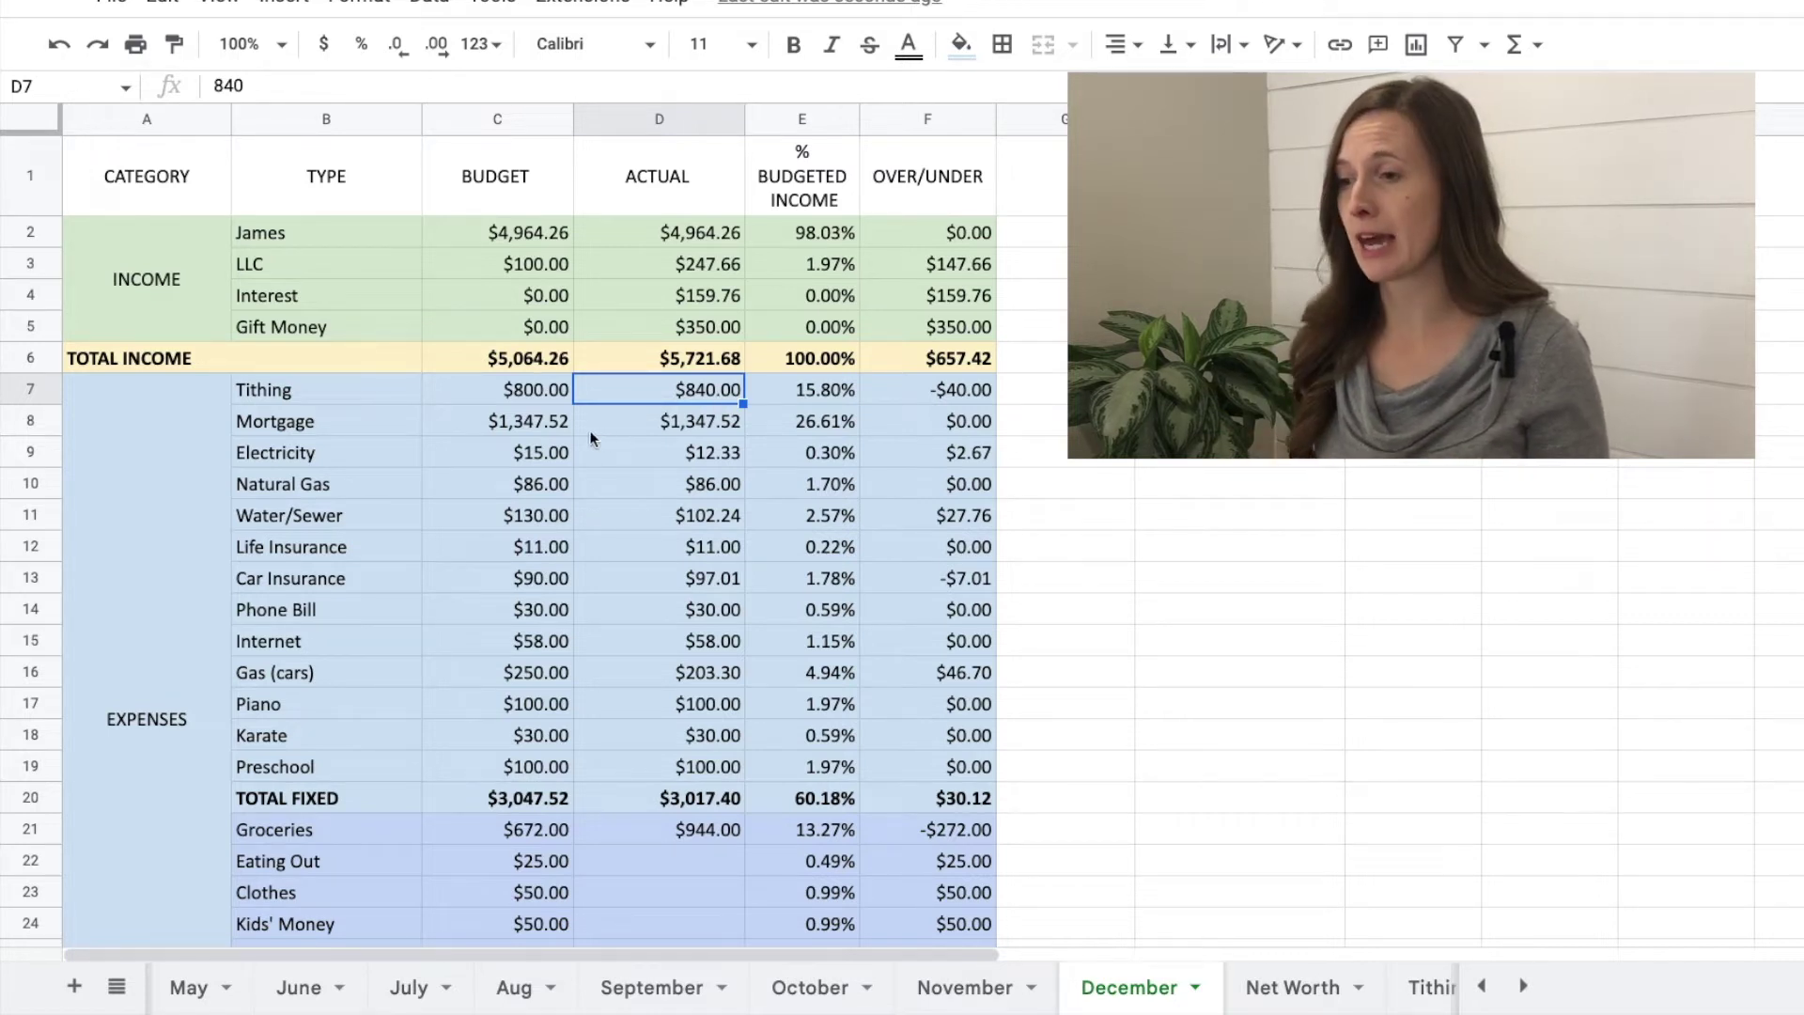
{"action": "left_click", "coordinate": [663, 432]}
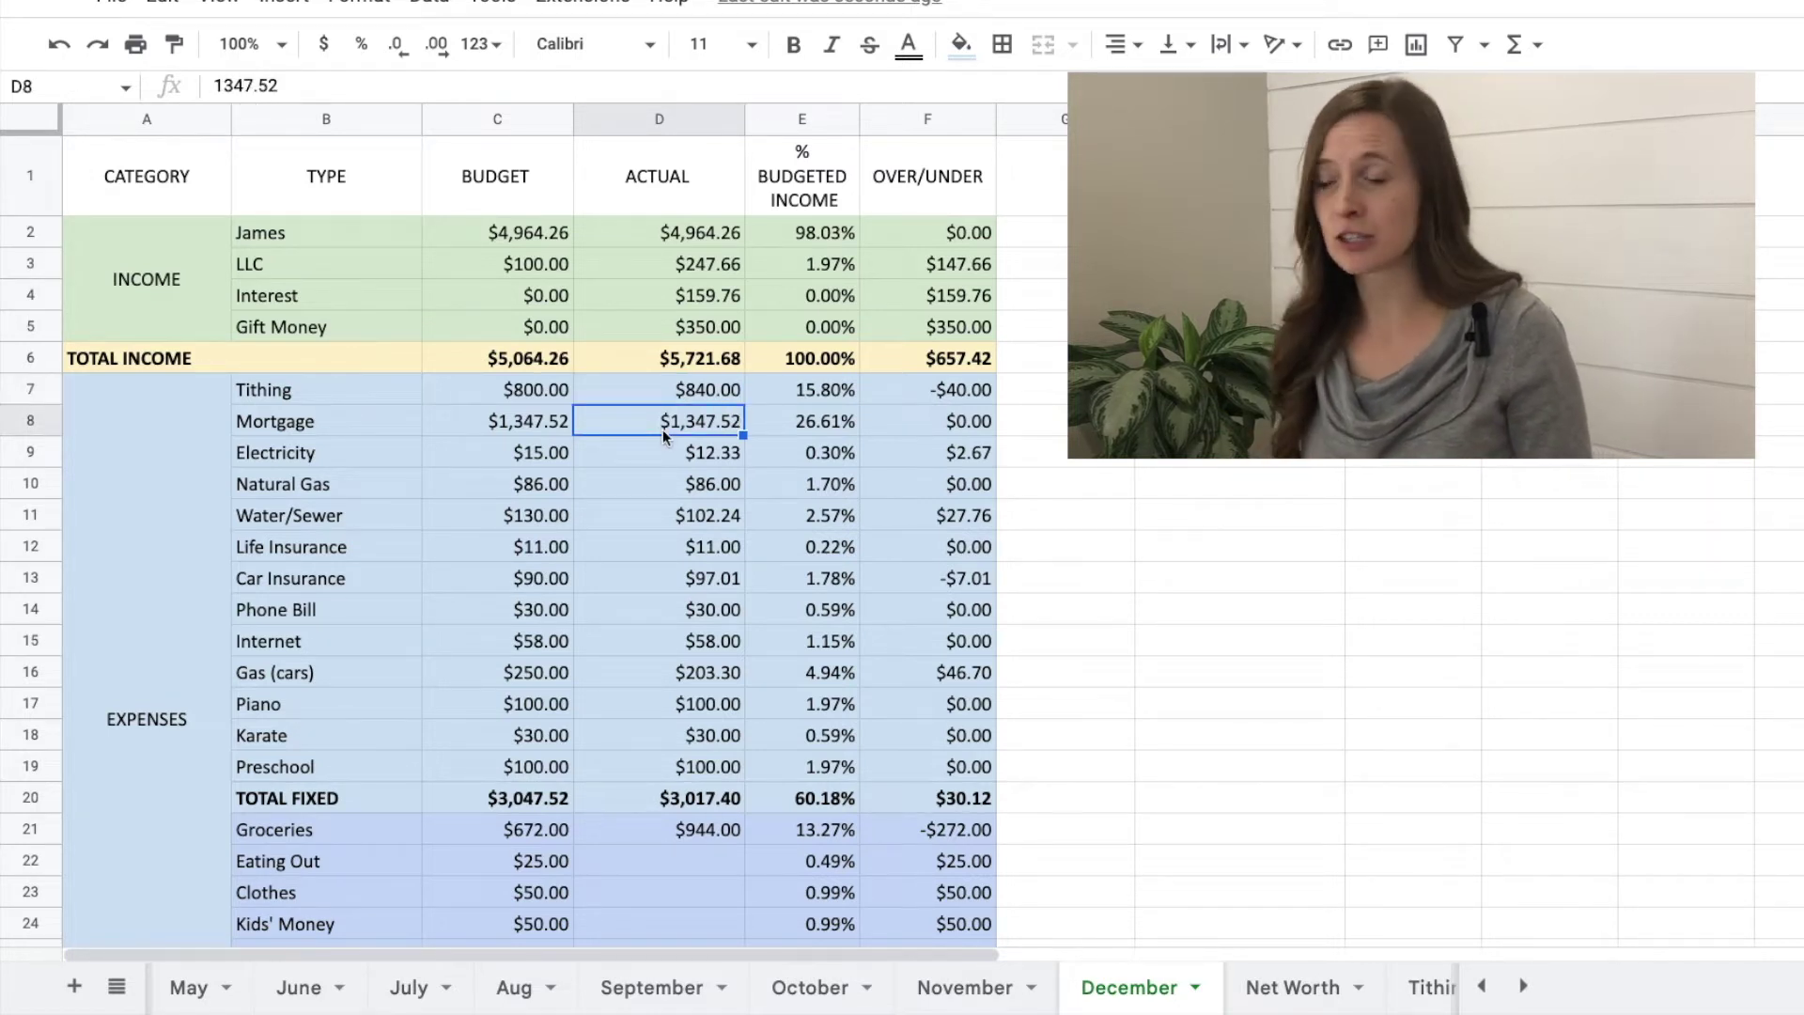
{"action": "left_click", "coordinate": [692, 459]}
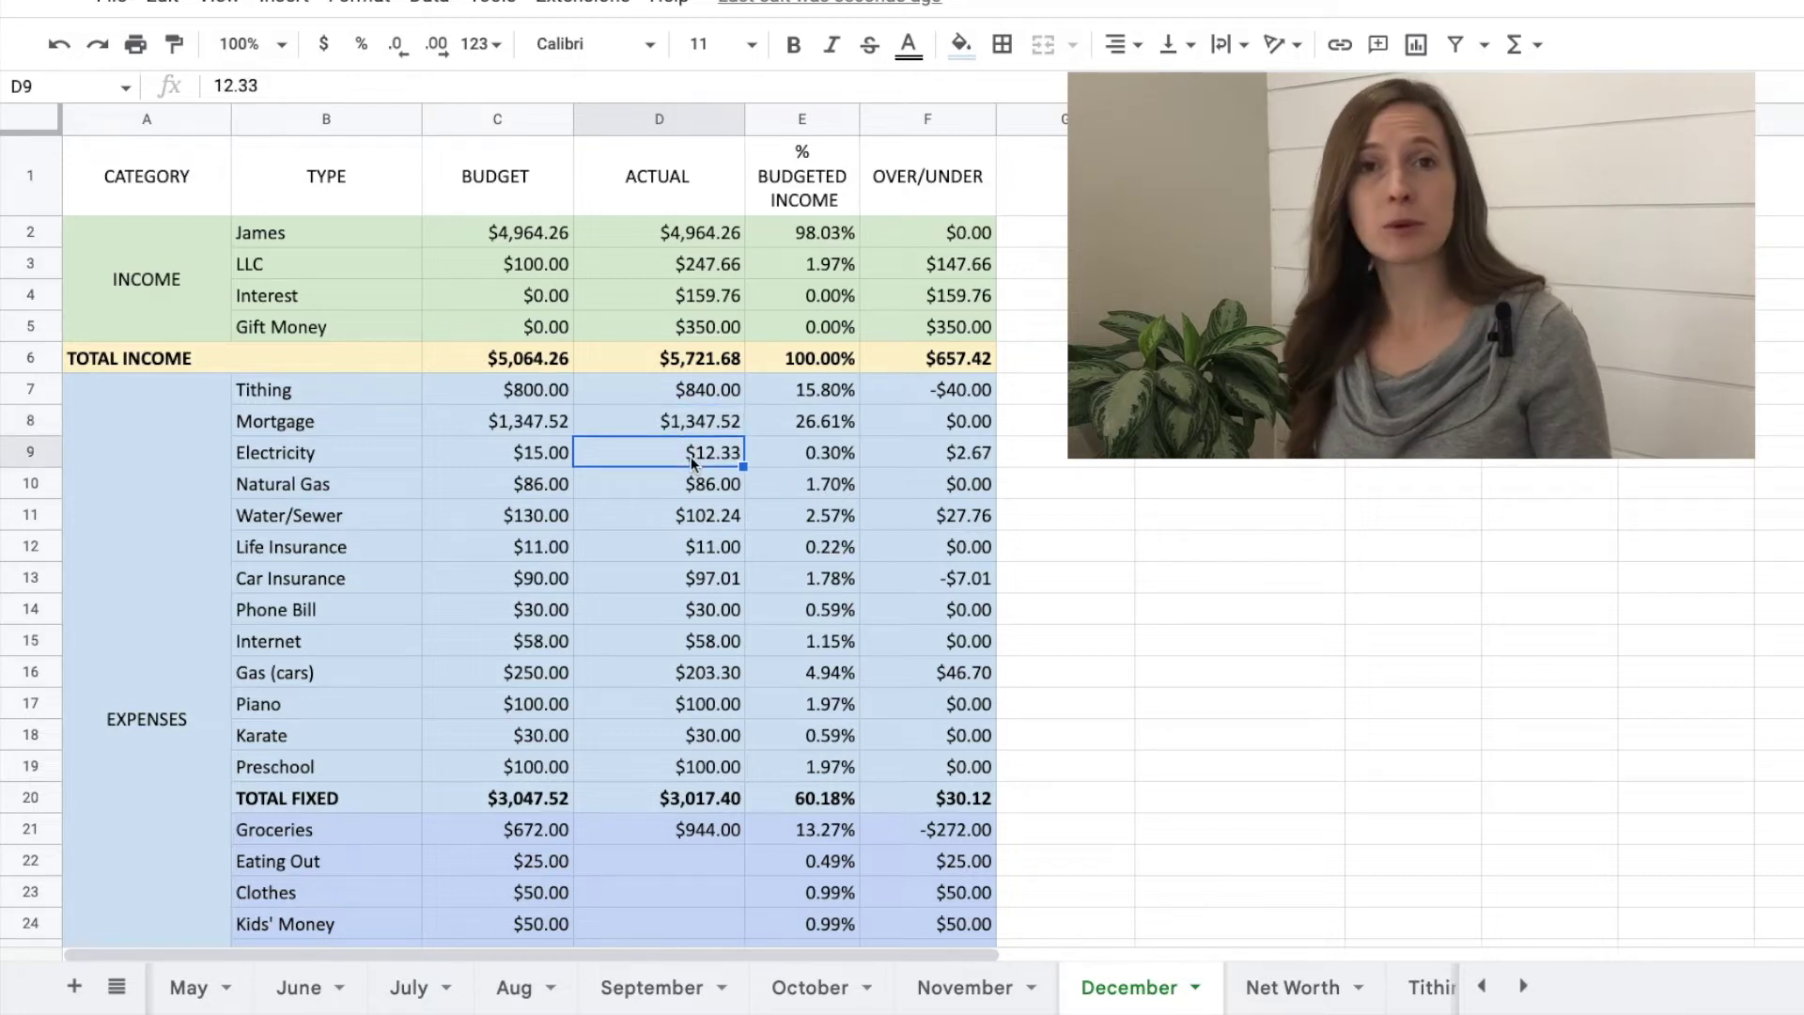
{"action": "left_click", "coordinate": [712, 494]}
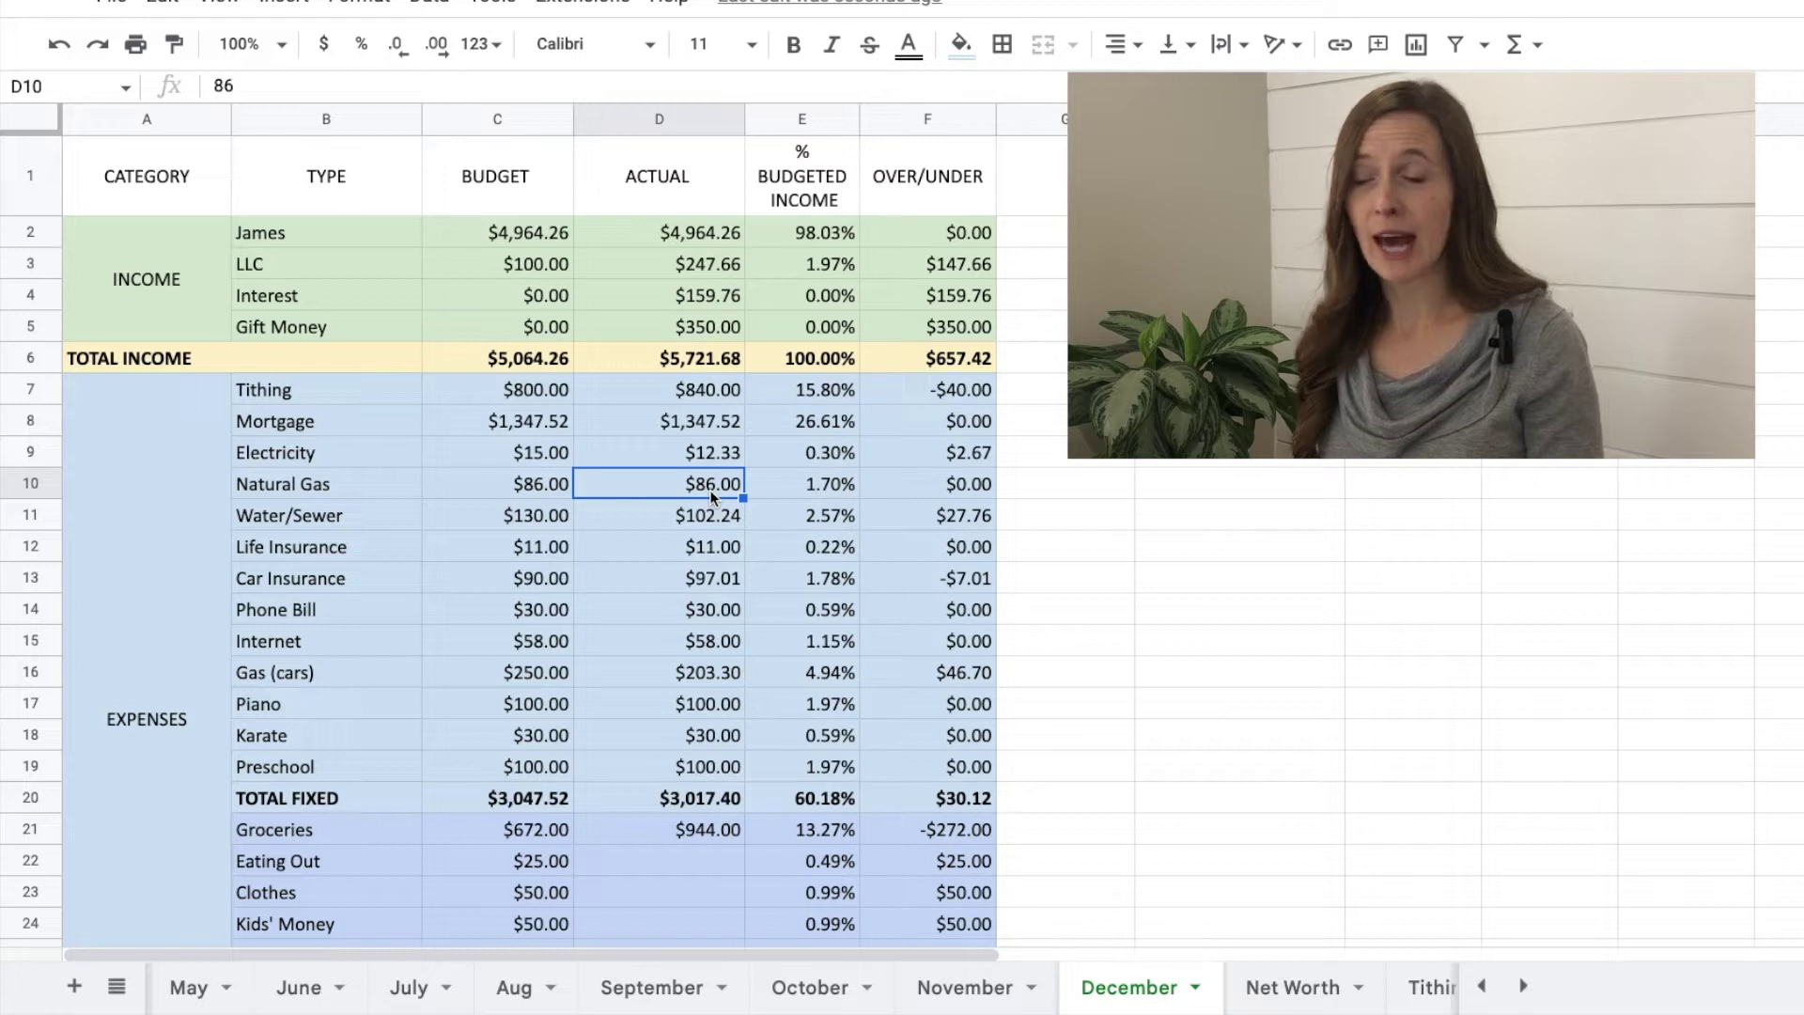
{"action": "left_click", "coordinate": [712, 516]}
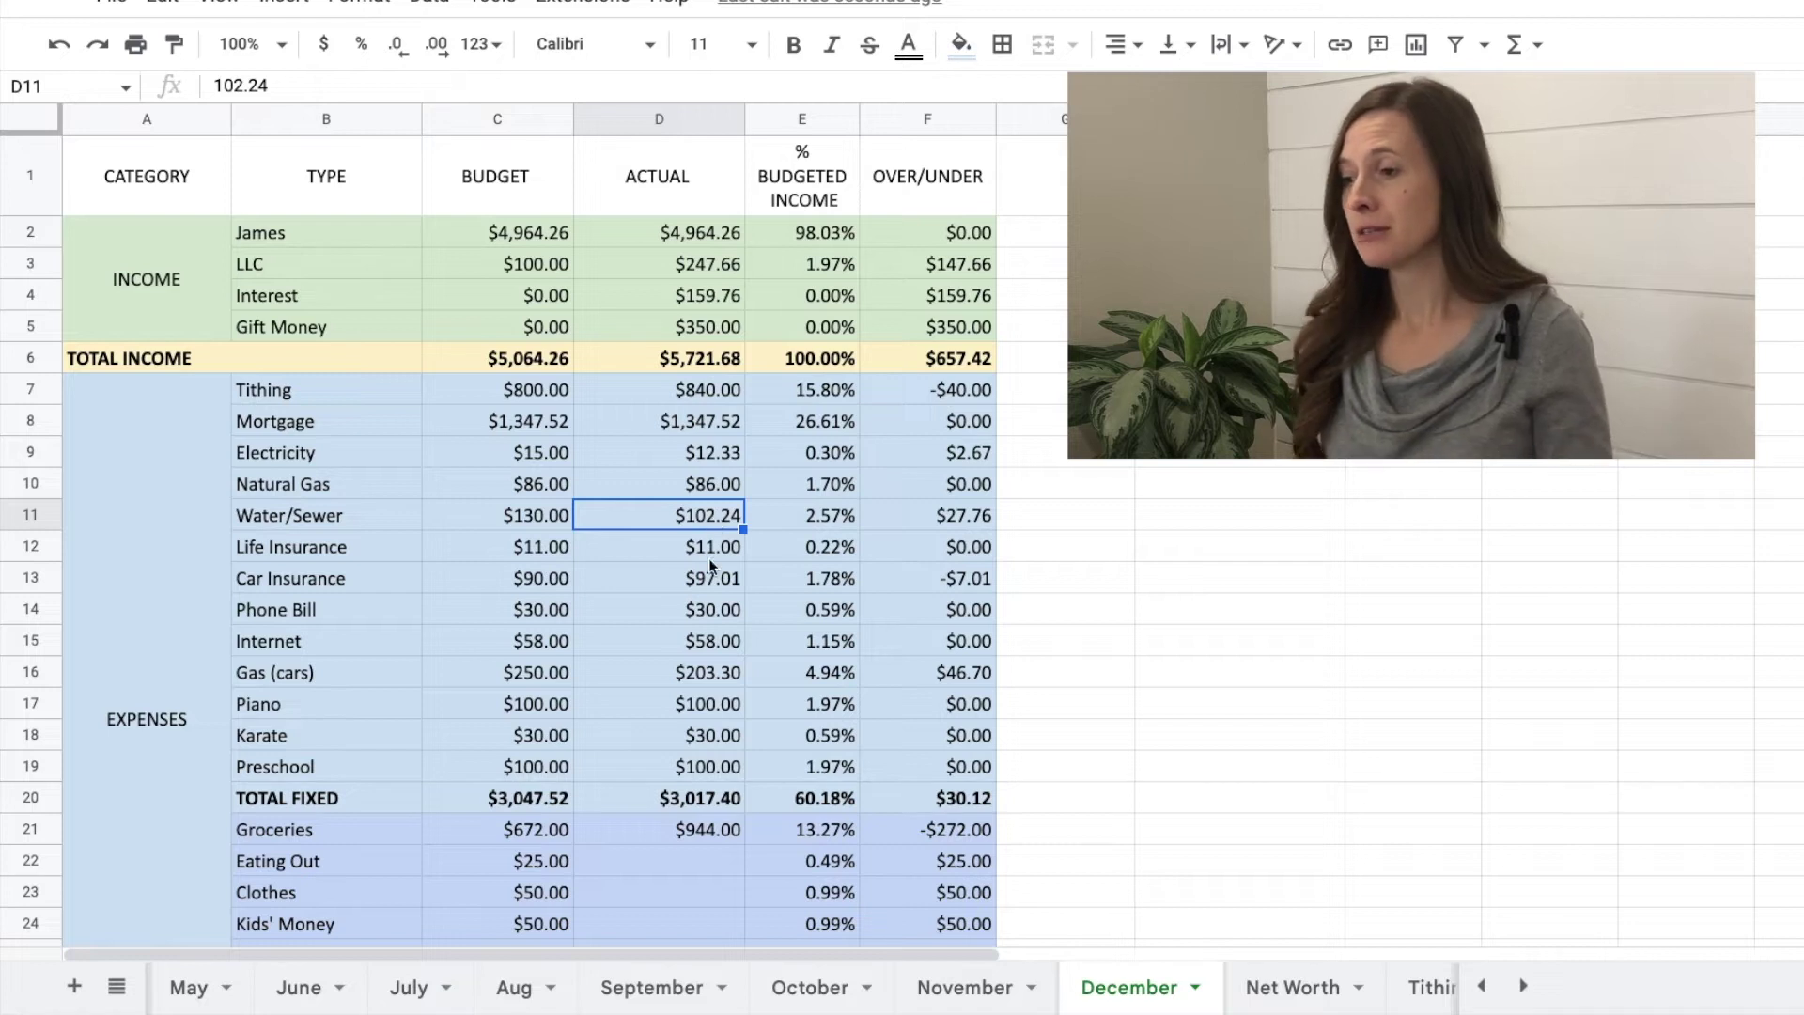
{"action": "left_click", "coordinate": [713, 553]}
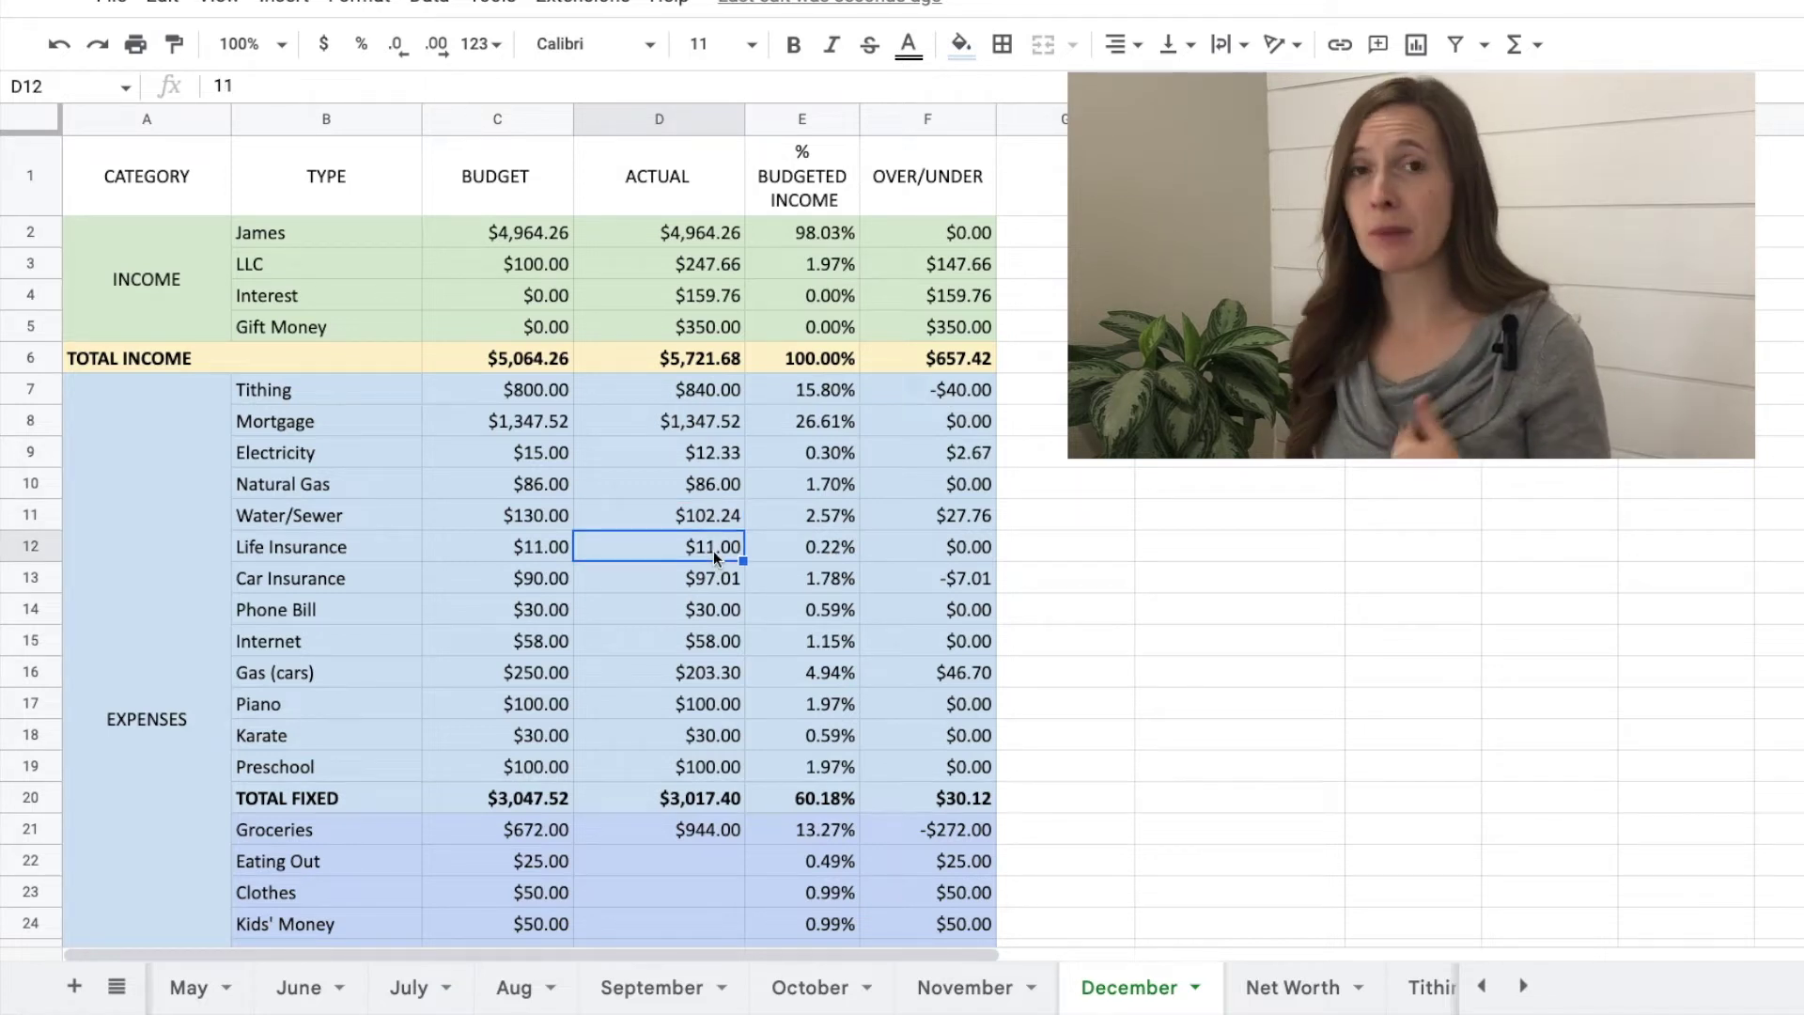
{"action": "left_click", "coordinate": [718, 581]}
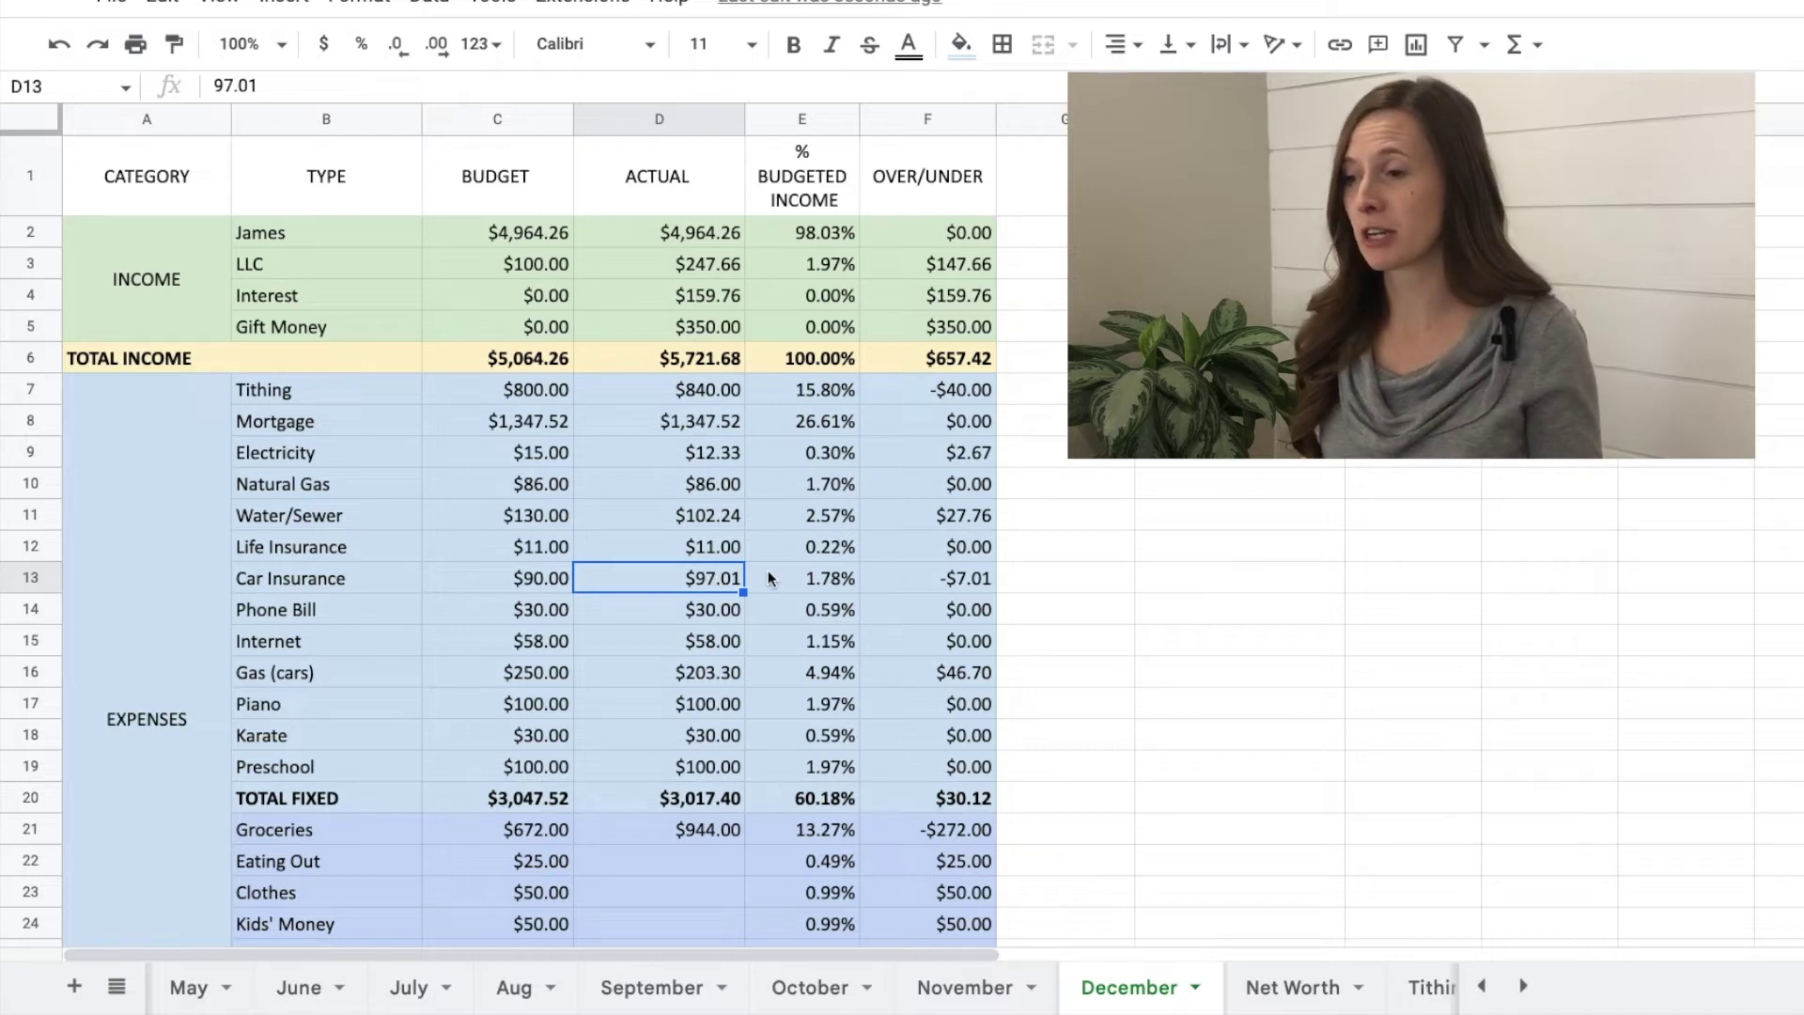
Review the actual fixed expenses from Phone Bill through Preschool, plus the Total Fixed actual and over/under amounts
{"action": "left_click", "coordinate": [713, 613]}
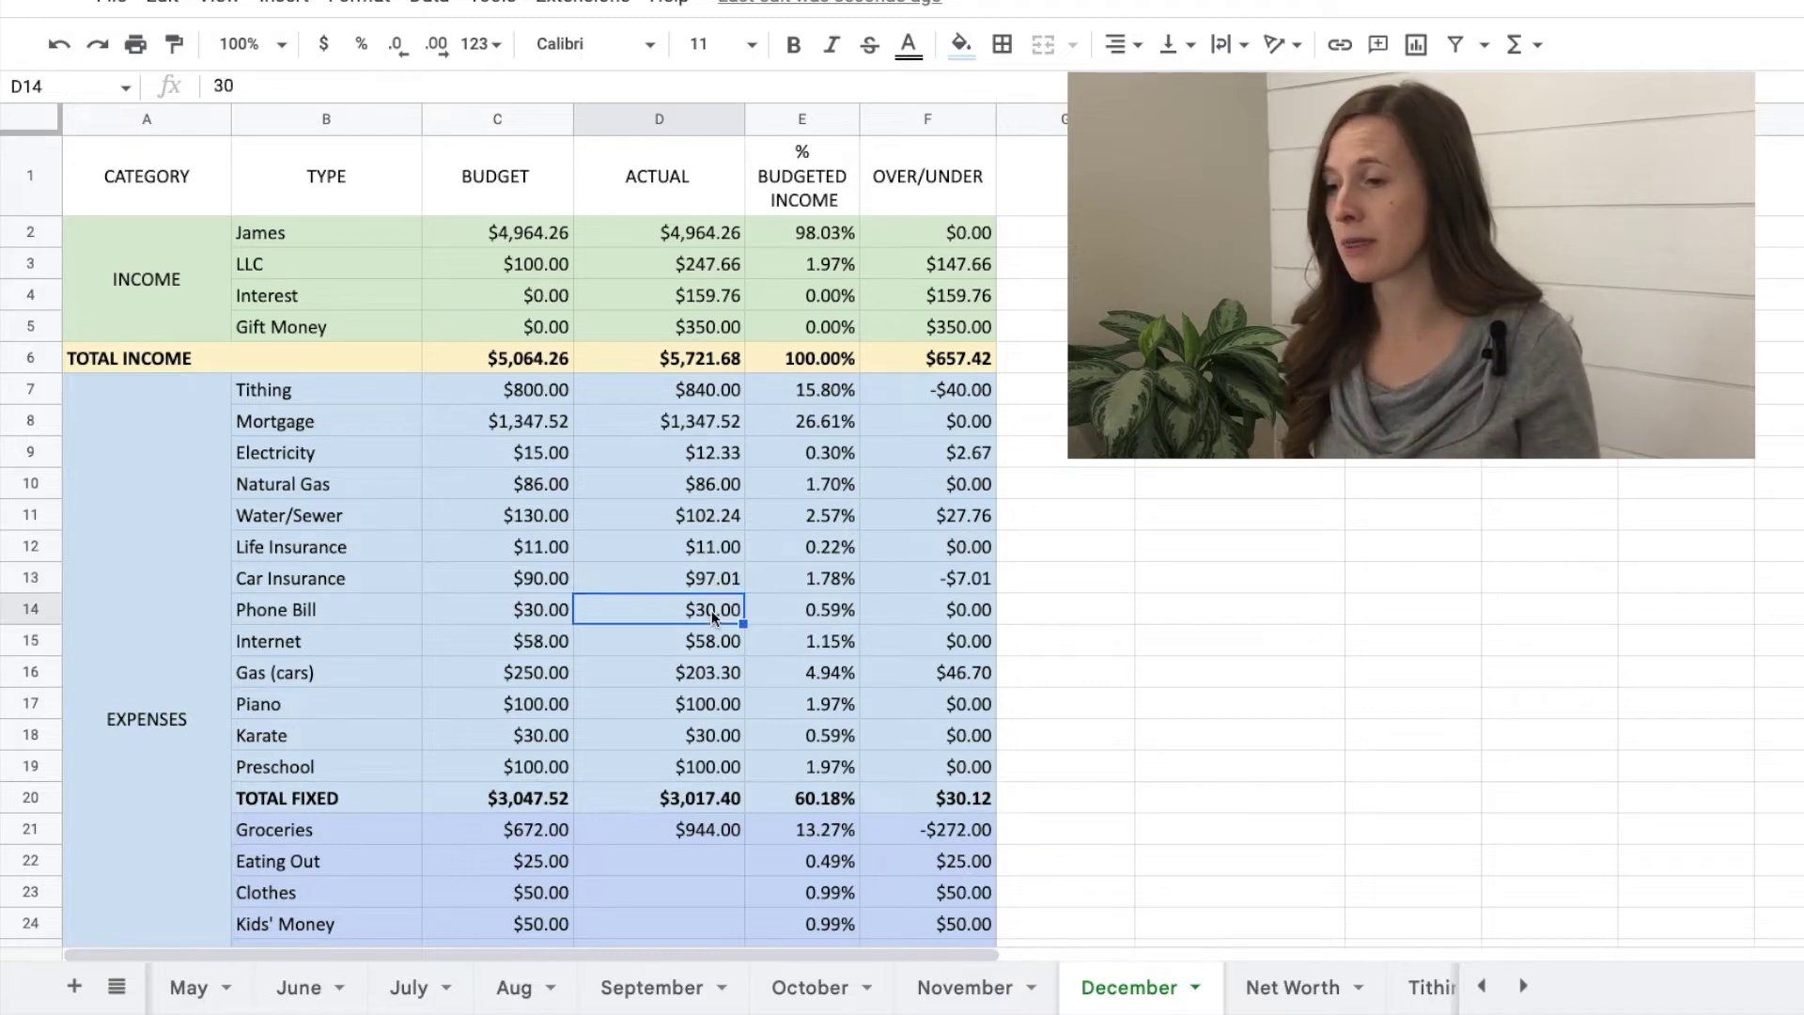
{"action": "left_click", "coordinate": [710, 645]}
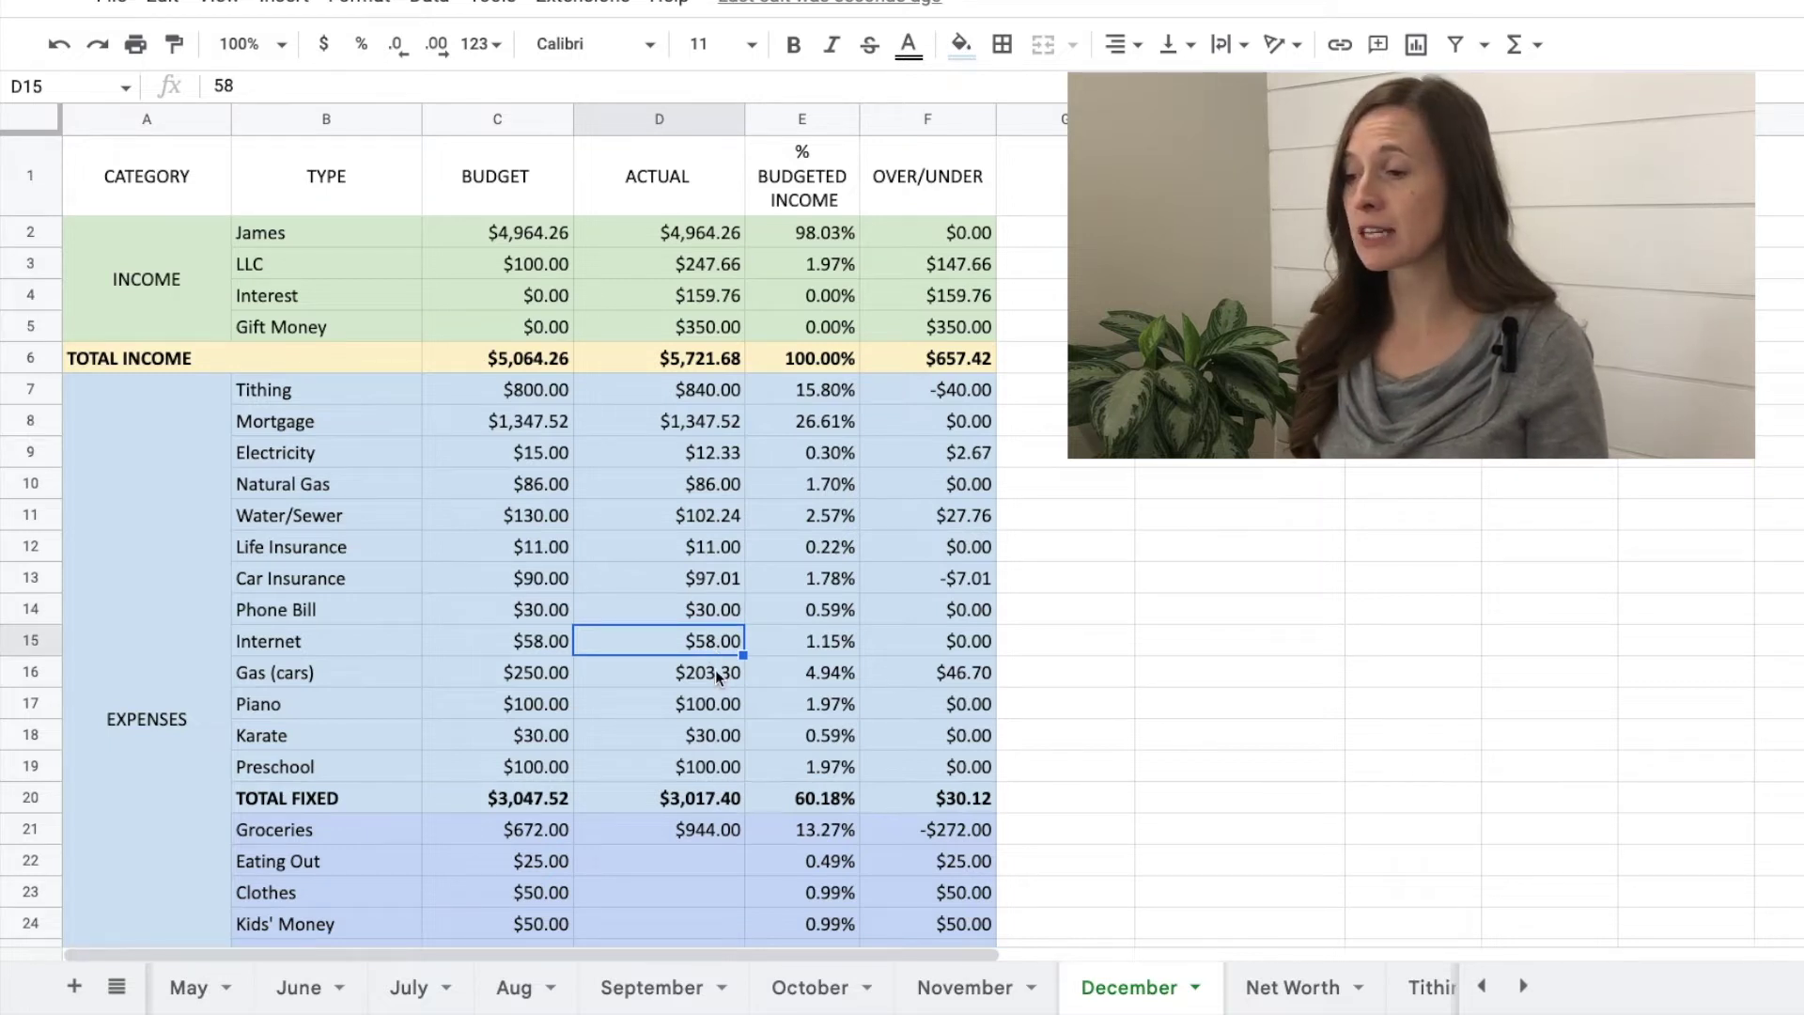
{"action": "left_click", "coordinate": [717, 674]}
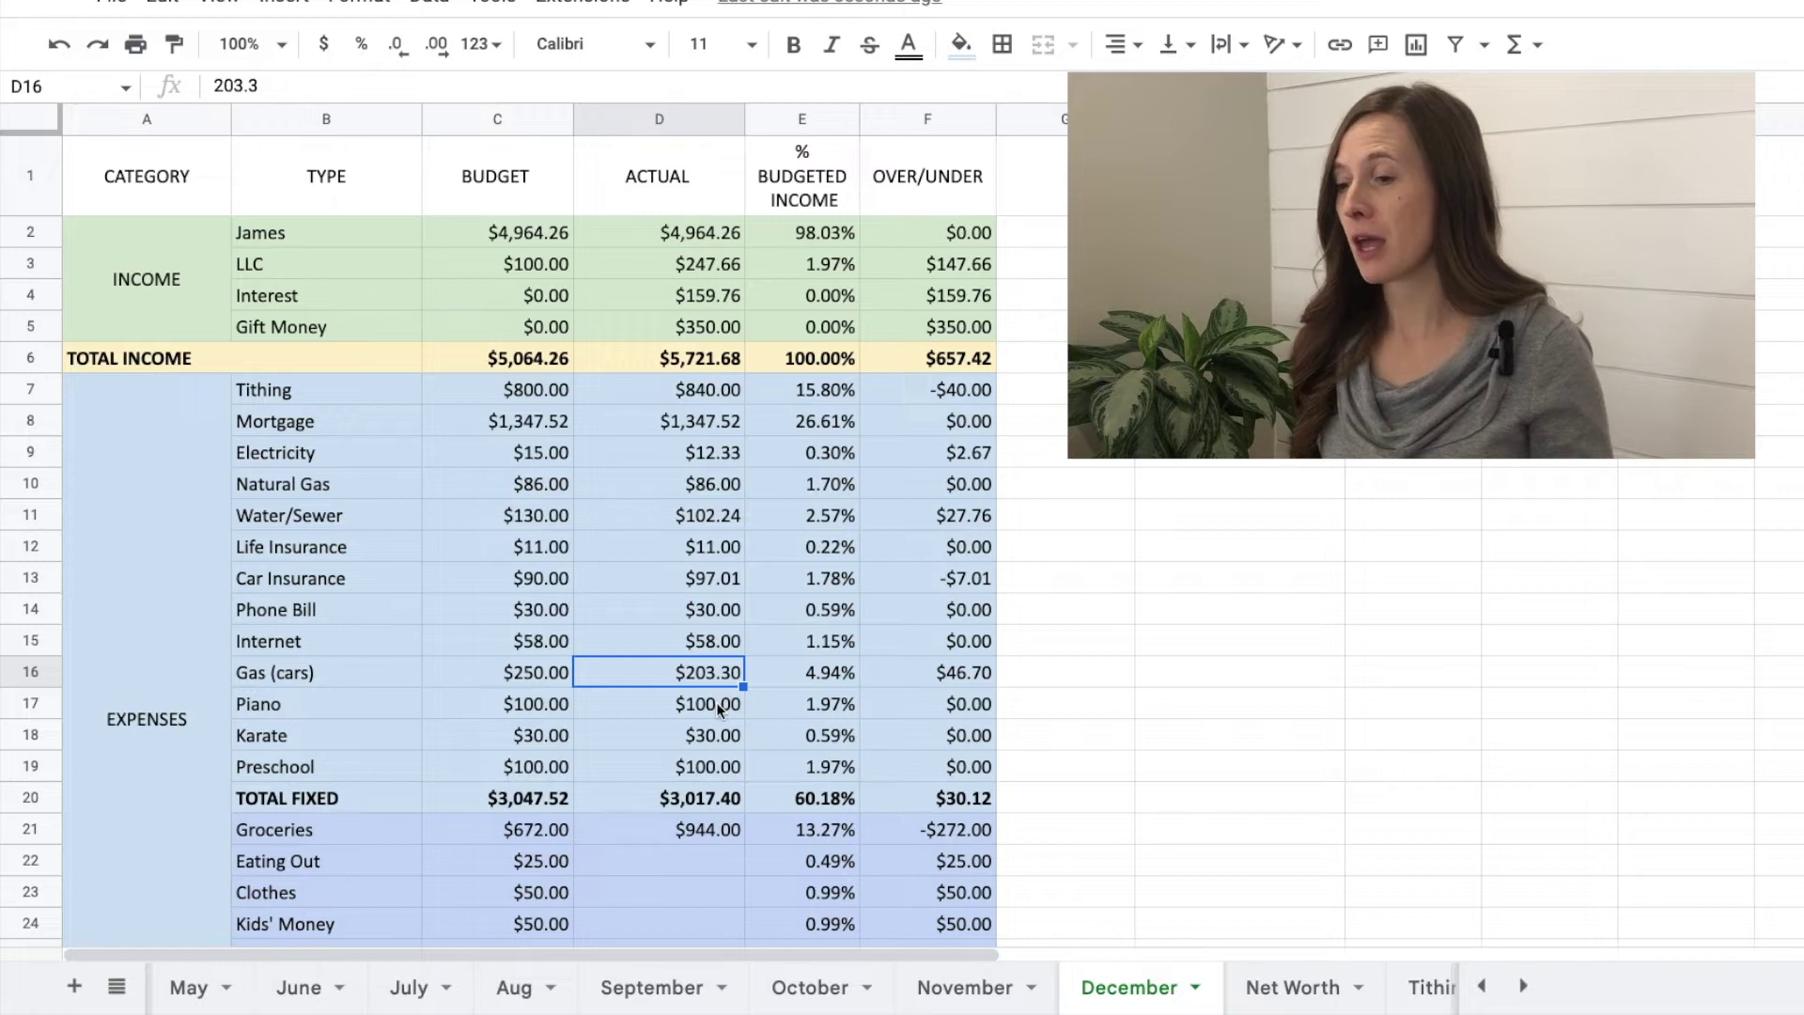
{"action": "left_click", "coordinate": [716, 702]}
{"action": "left_click", "coordinate": [713, 733]}
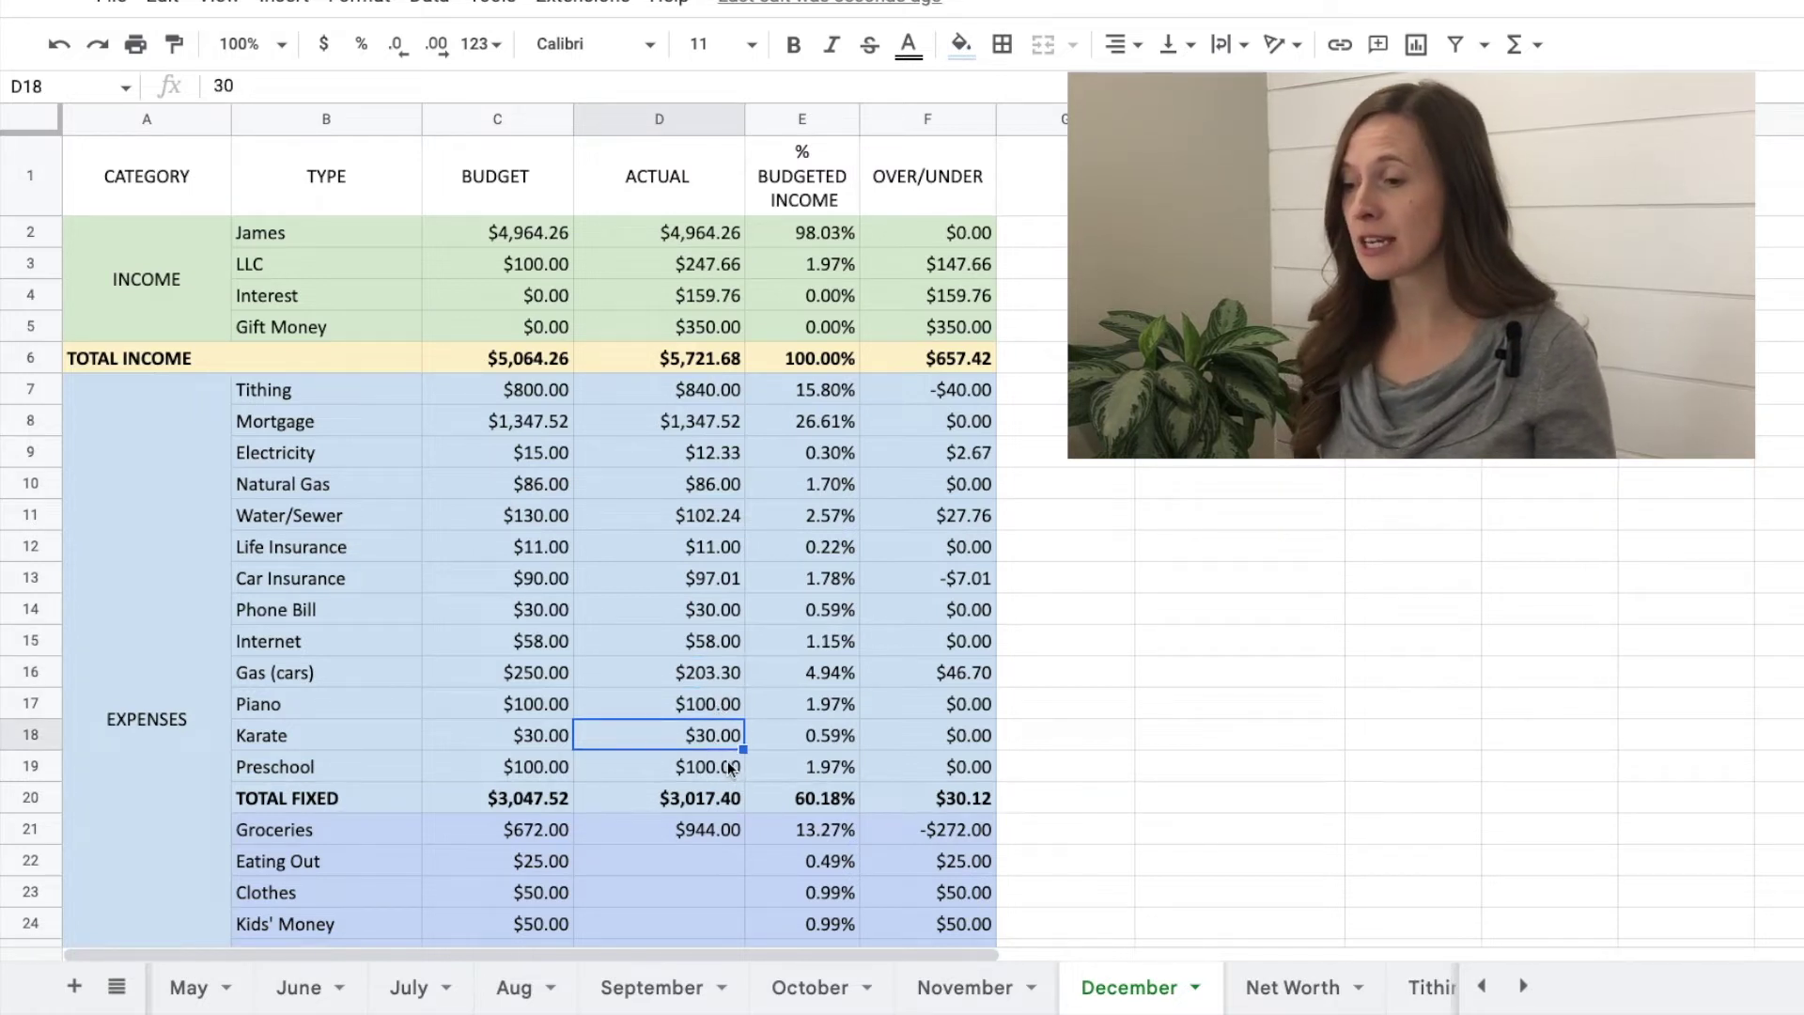
{"action": "left_click", "coordinate": [729, 767]}
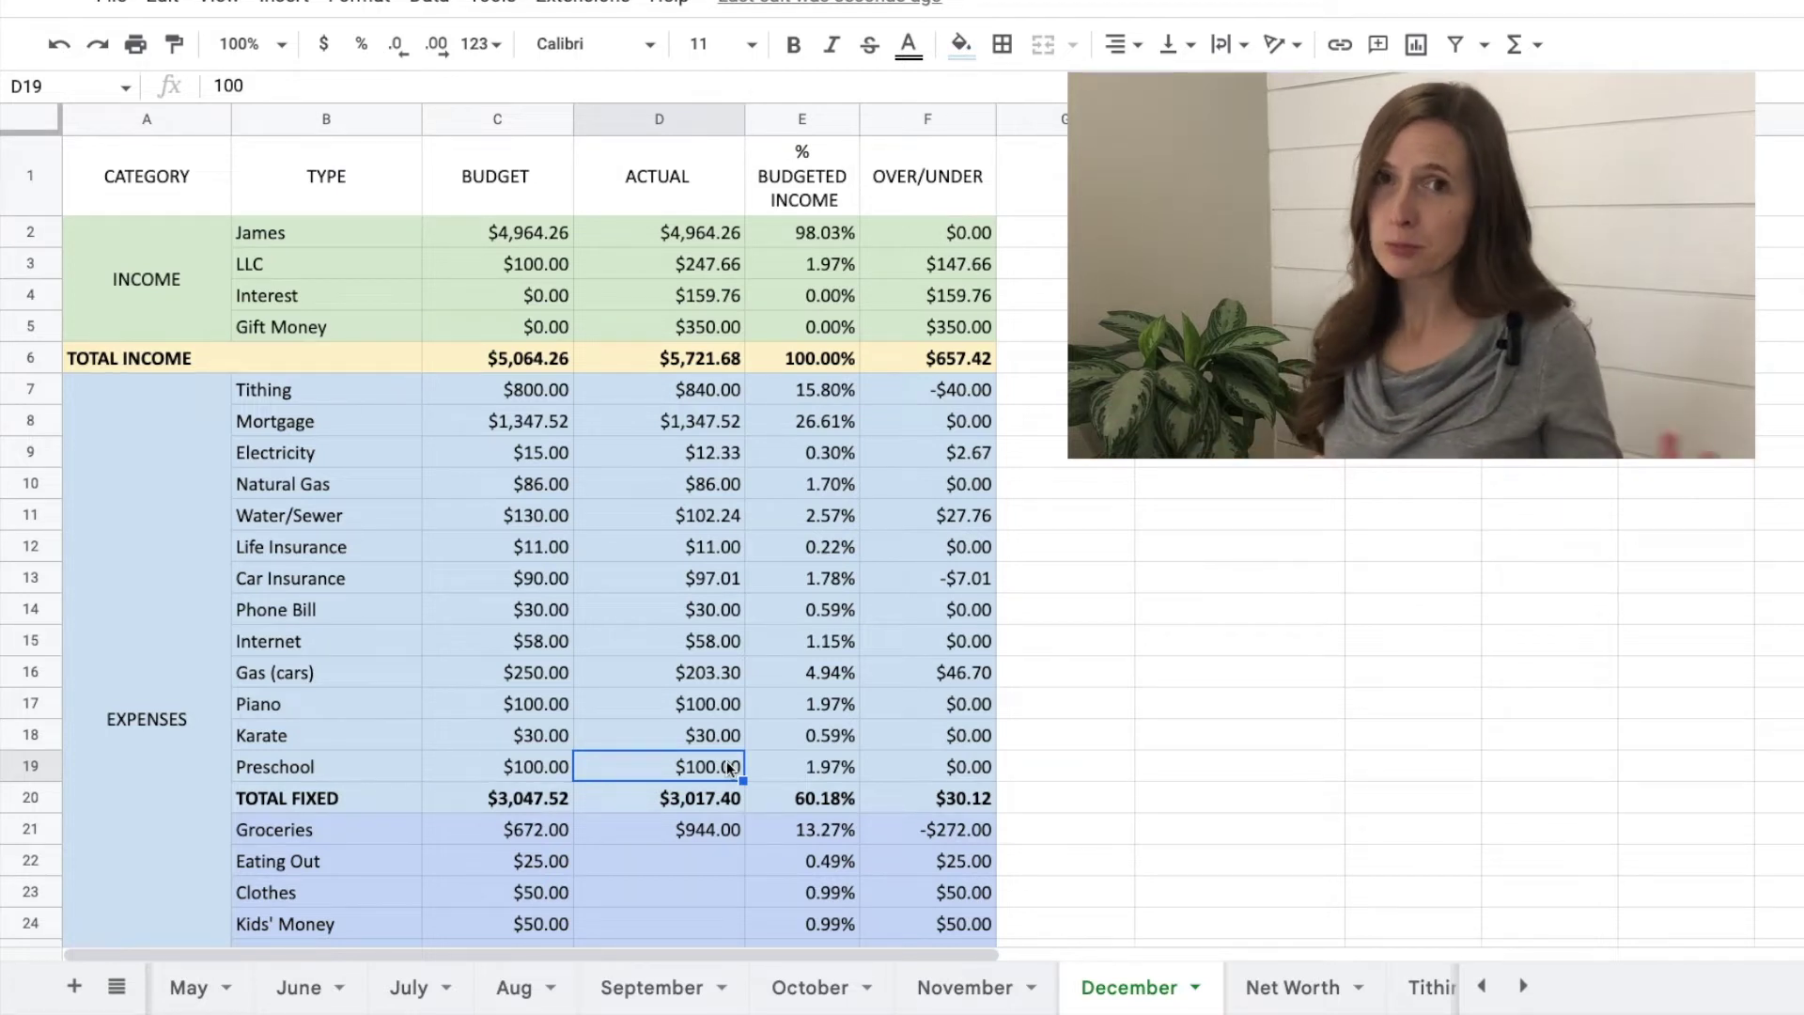
{"action": "left_click", "coordinate": [704, 795]}
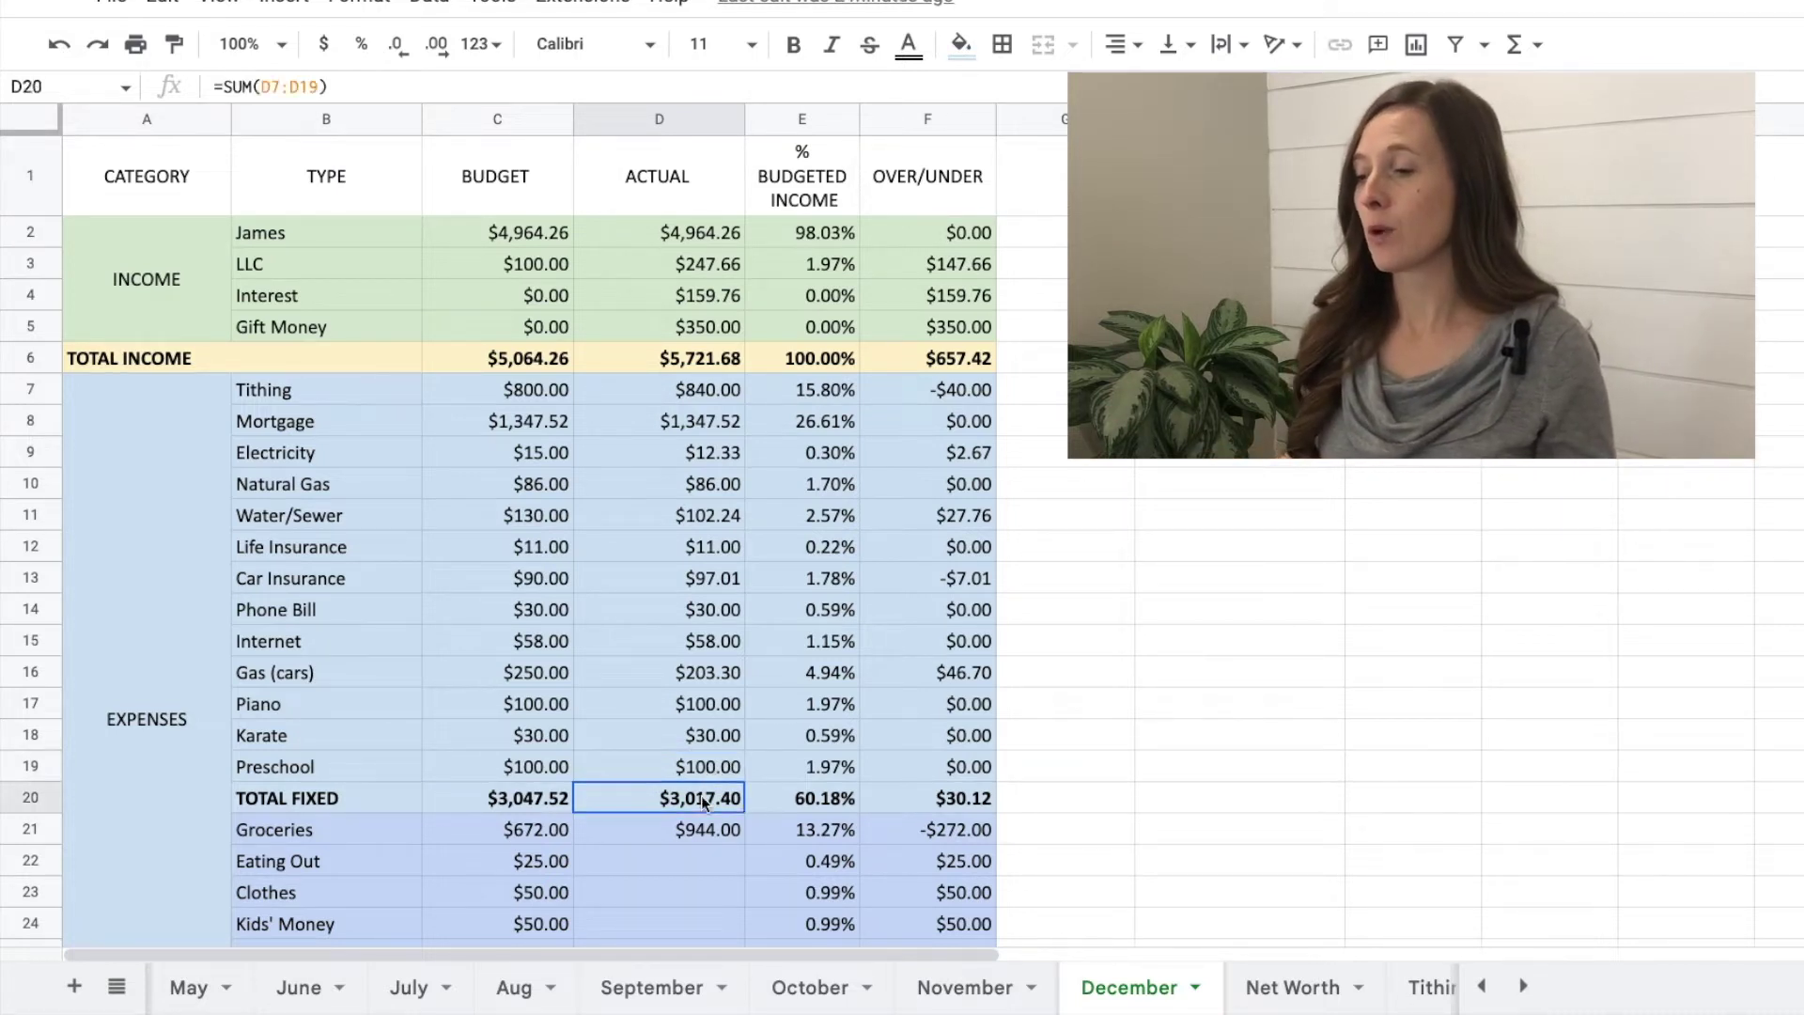
{"action": "left_click", "coordinate": [965, 799]}
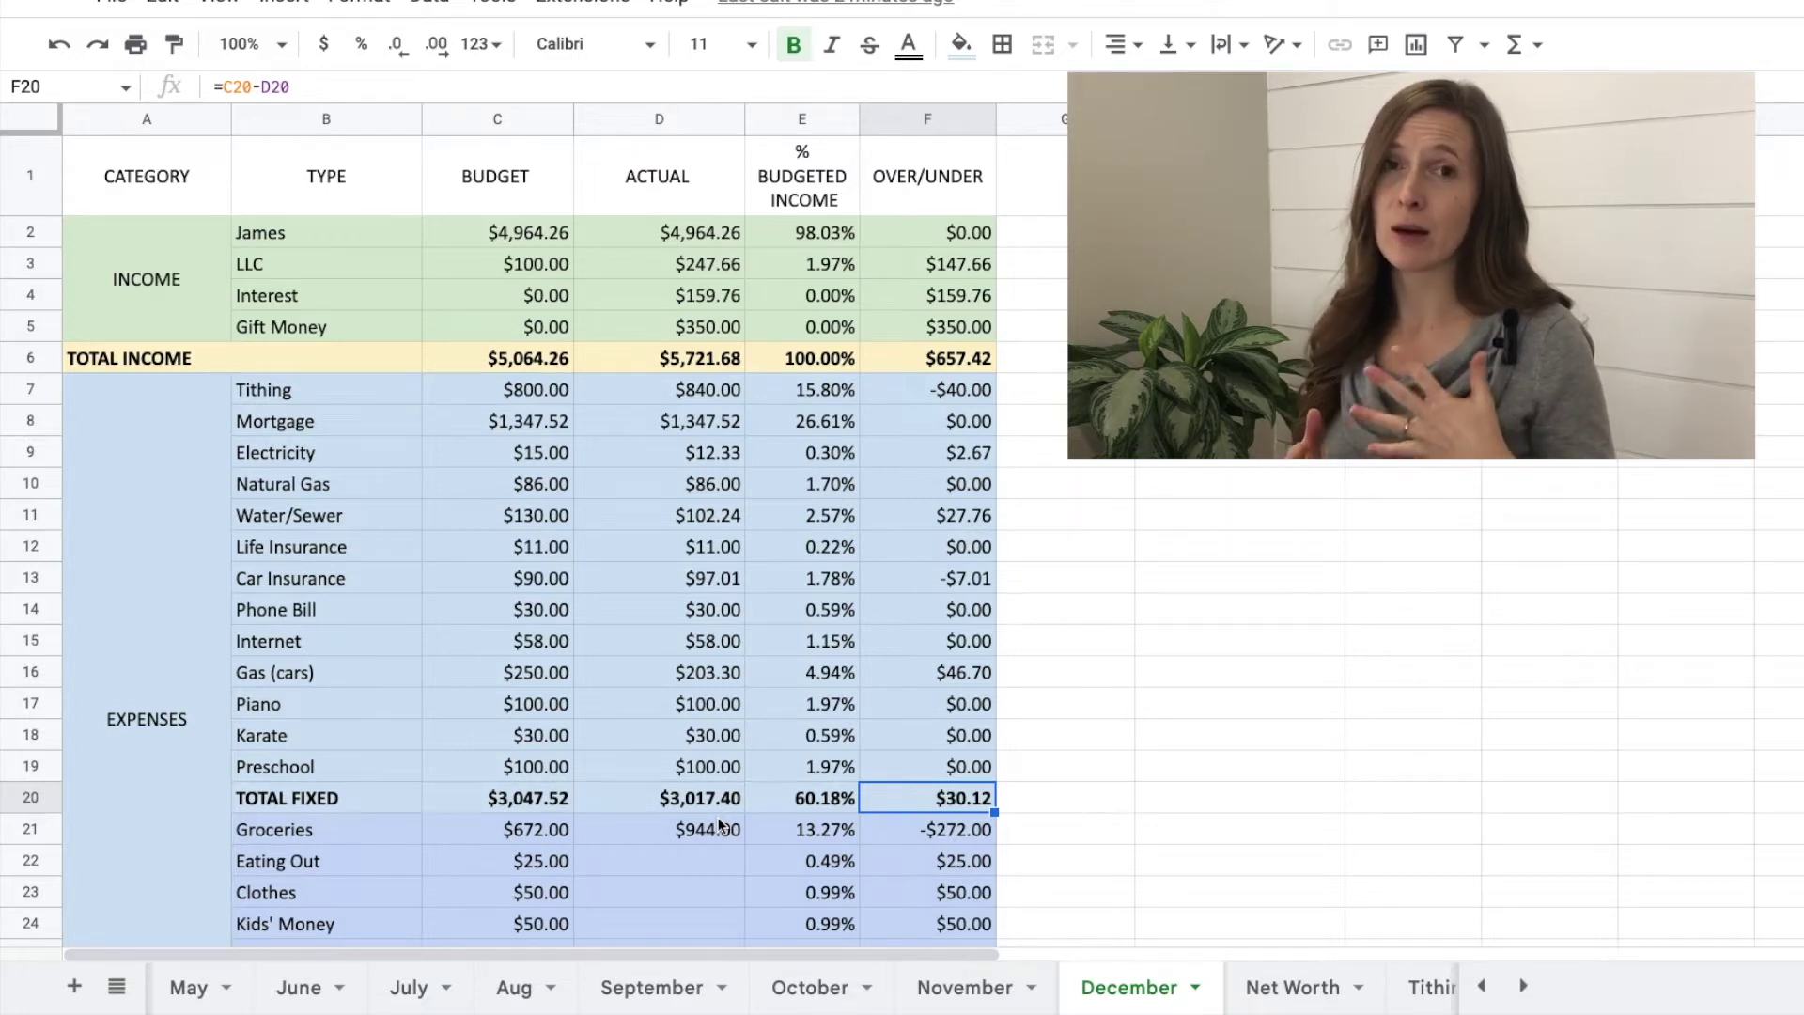
Examine the variable expense budgets from Groceries through Babysitter, their total and the 4-week allowance
{"action": "scroll", "coordinate": [718, 825], "scroll_direction": "down", "scroll_amount": 3}
{"action": "left_click_drag", "start_coordinate": [531, 561], "coordinate": [531, 752]}
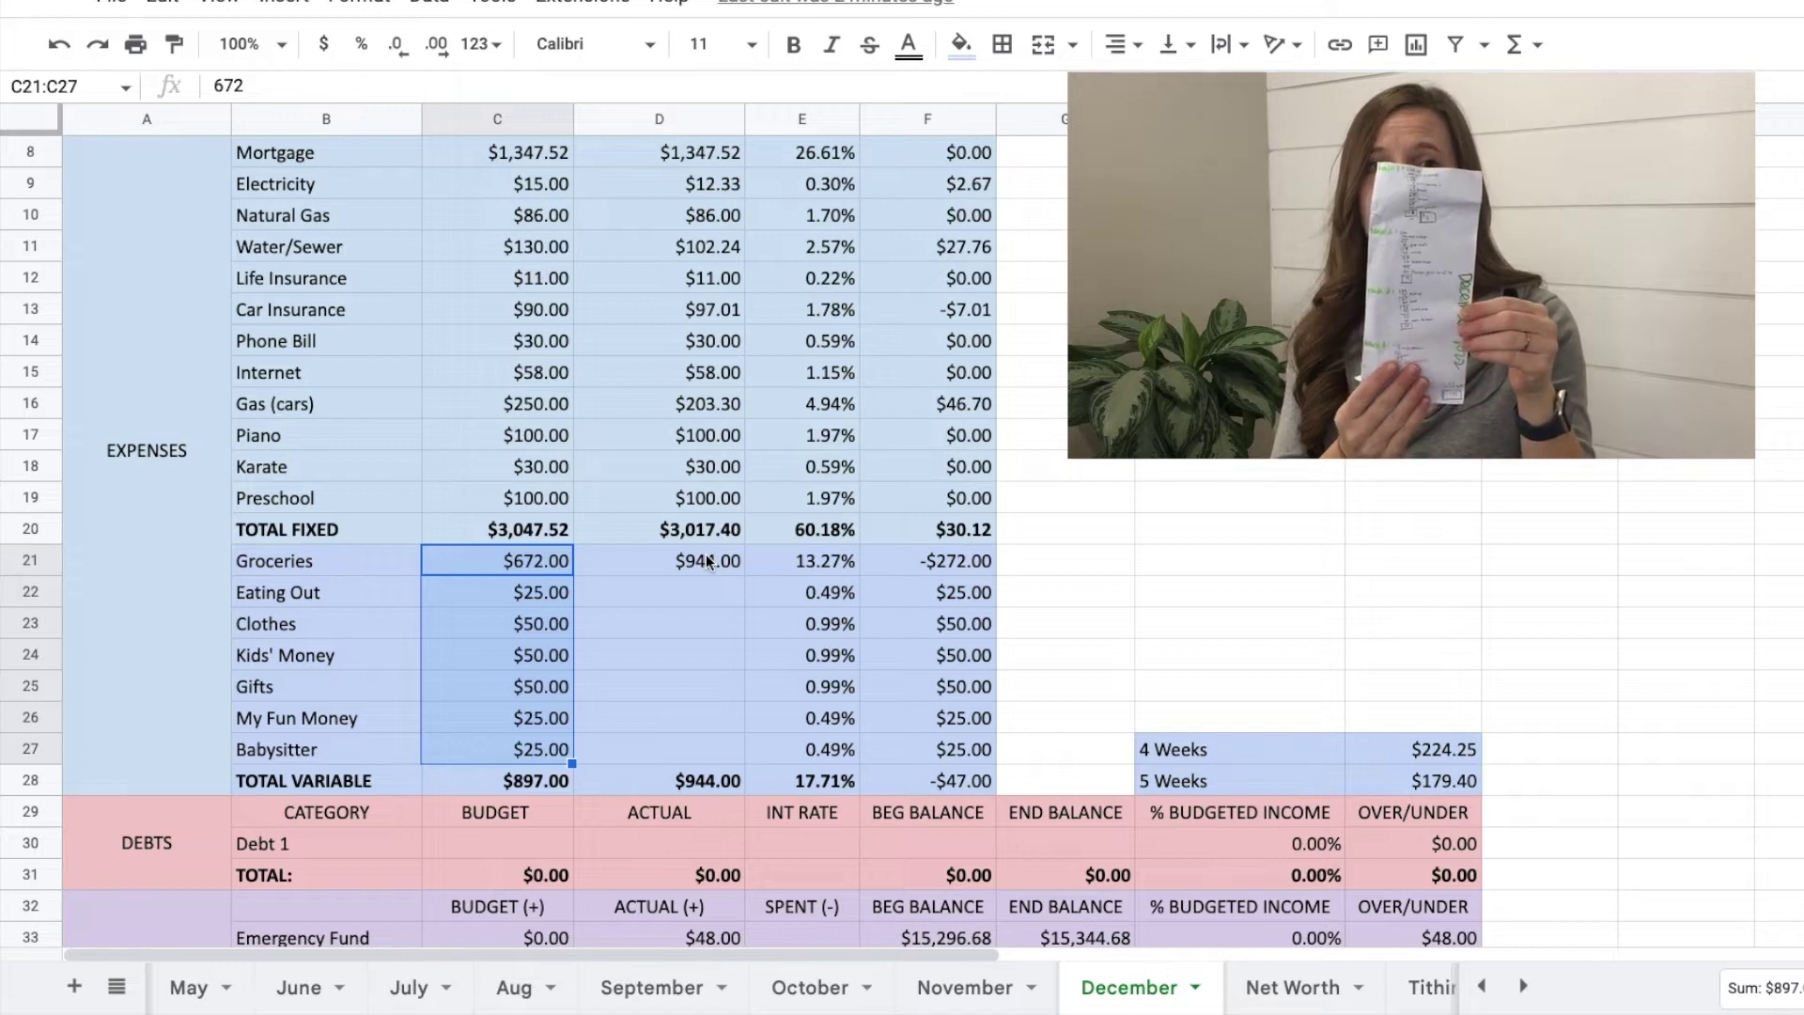
{"action": "left_click", "coordinate": [549, 782]}
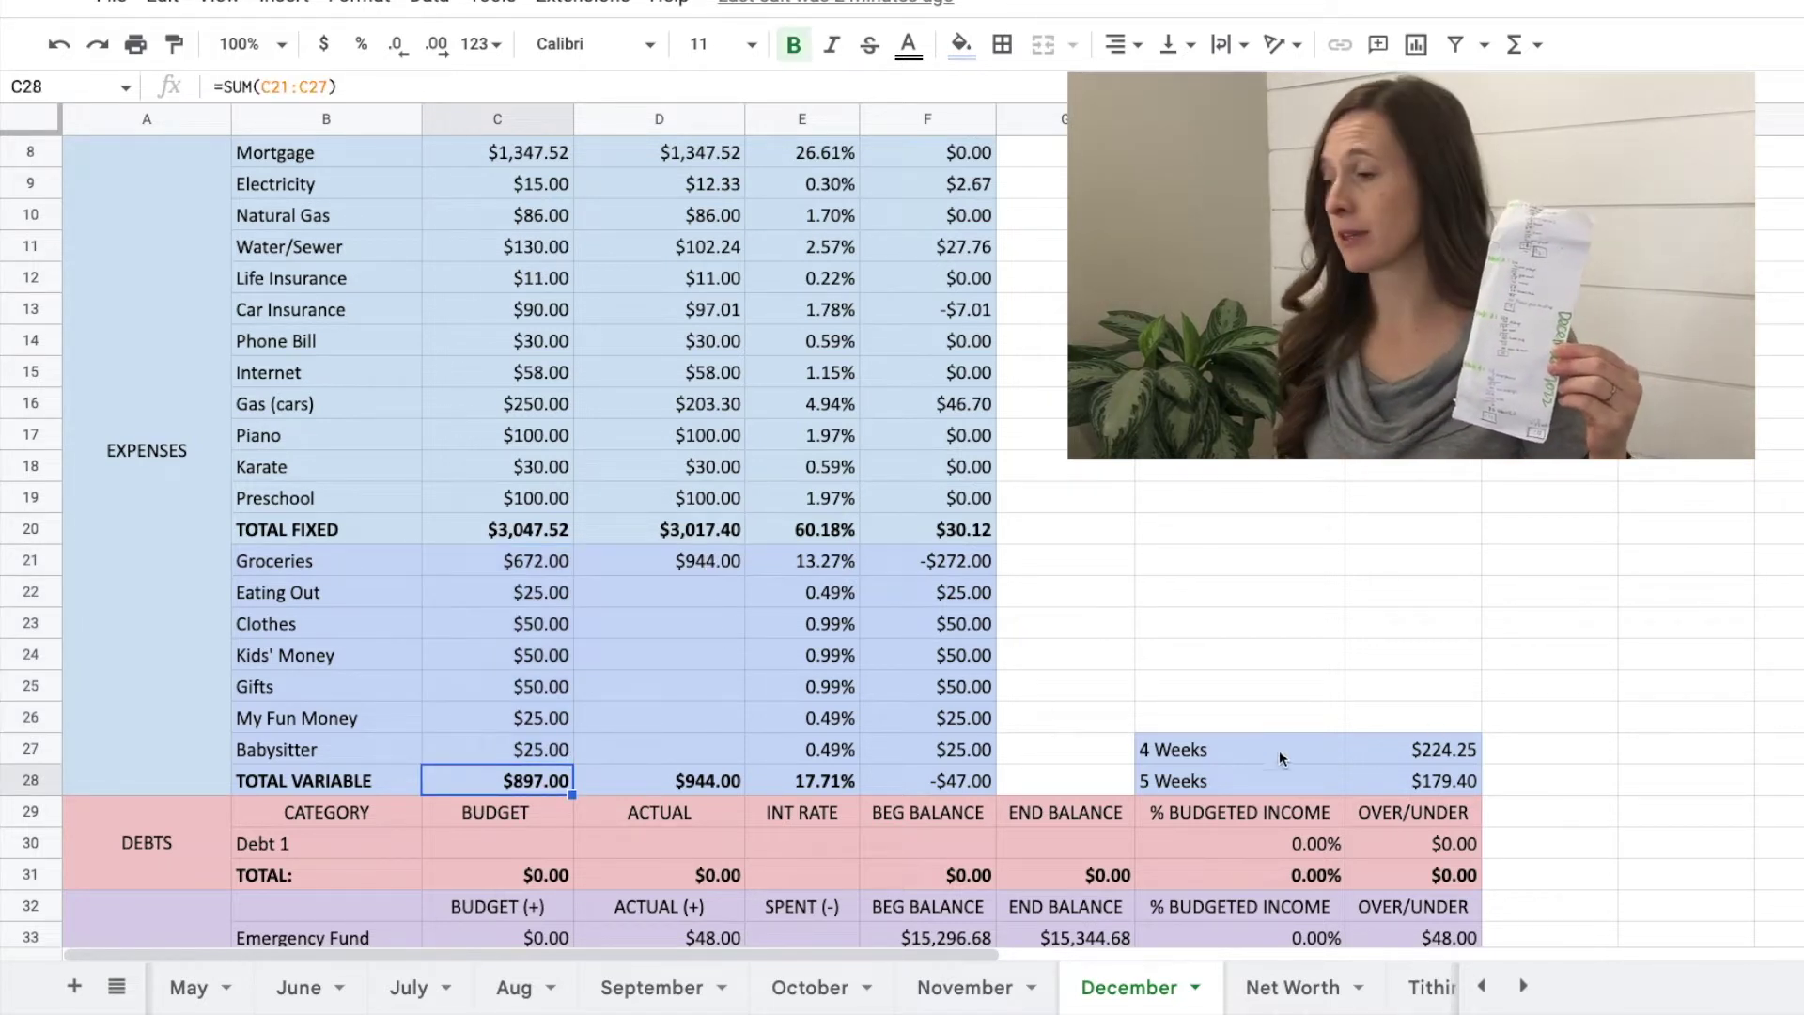
{"action": "left_click", "coordinate": [1450, 749]}
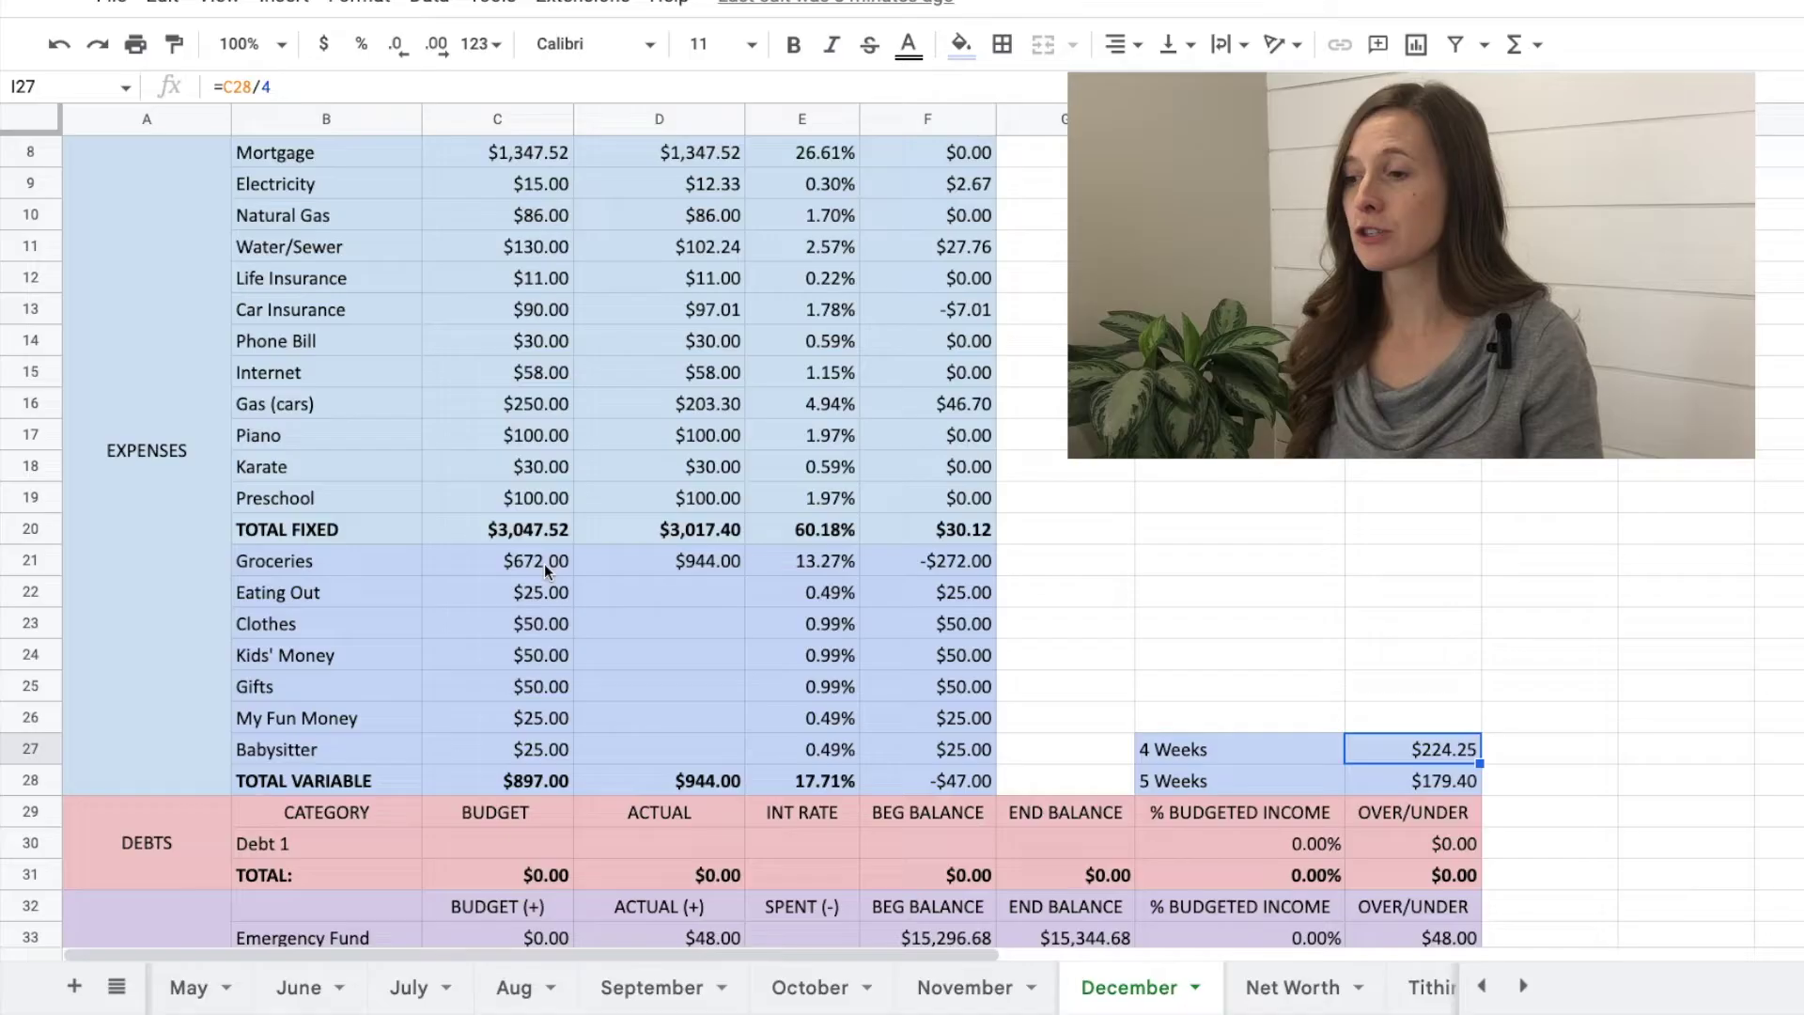
{"action": "left_click_drag", "start_coordinate": [544, 562], "coordinate": [550, 752]}
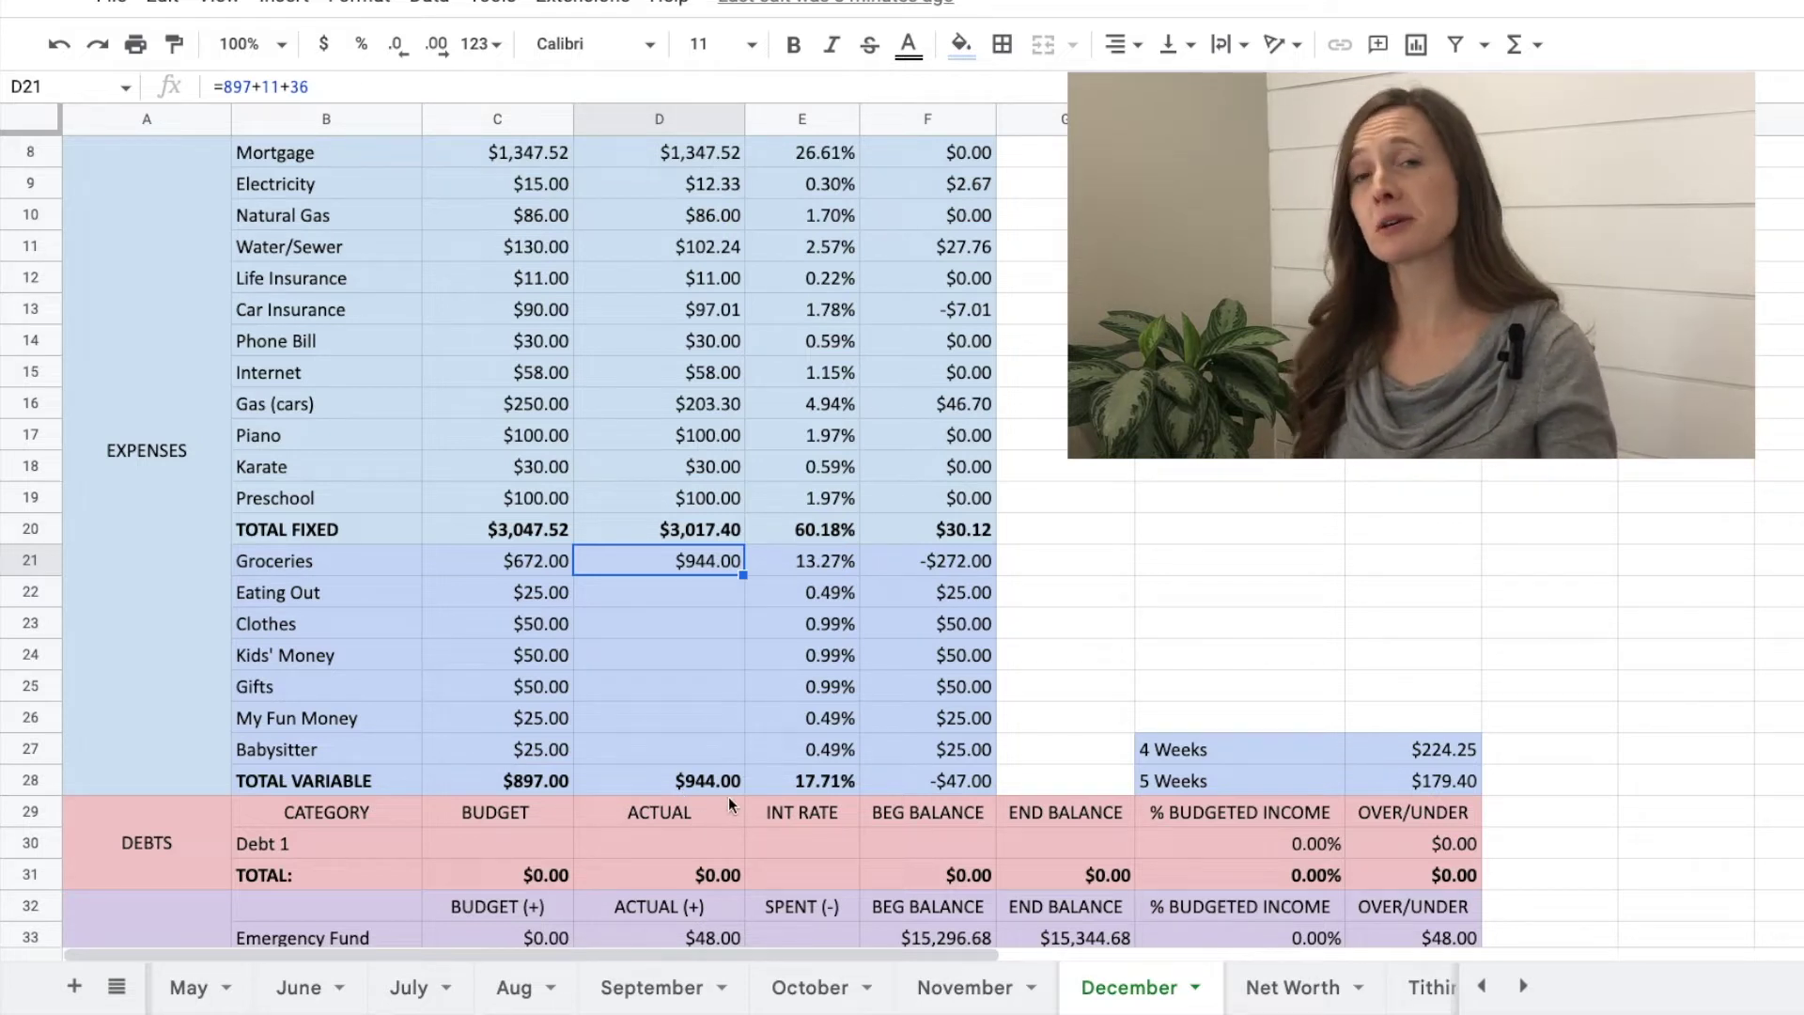
Set the Emergency Fund's actual savings contribution to 46
{"action": "scroll", "coordinate": [724, 794], "scroll_direction": "down", "scroll_amount": 2}
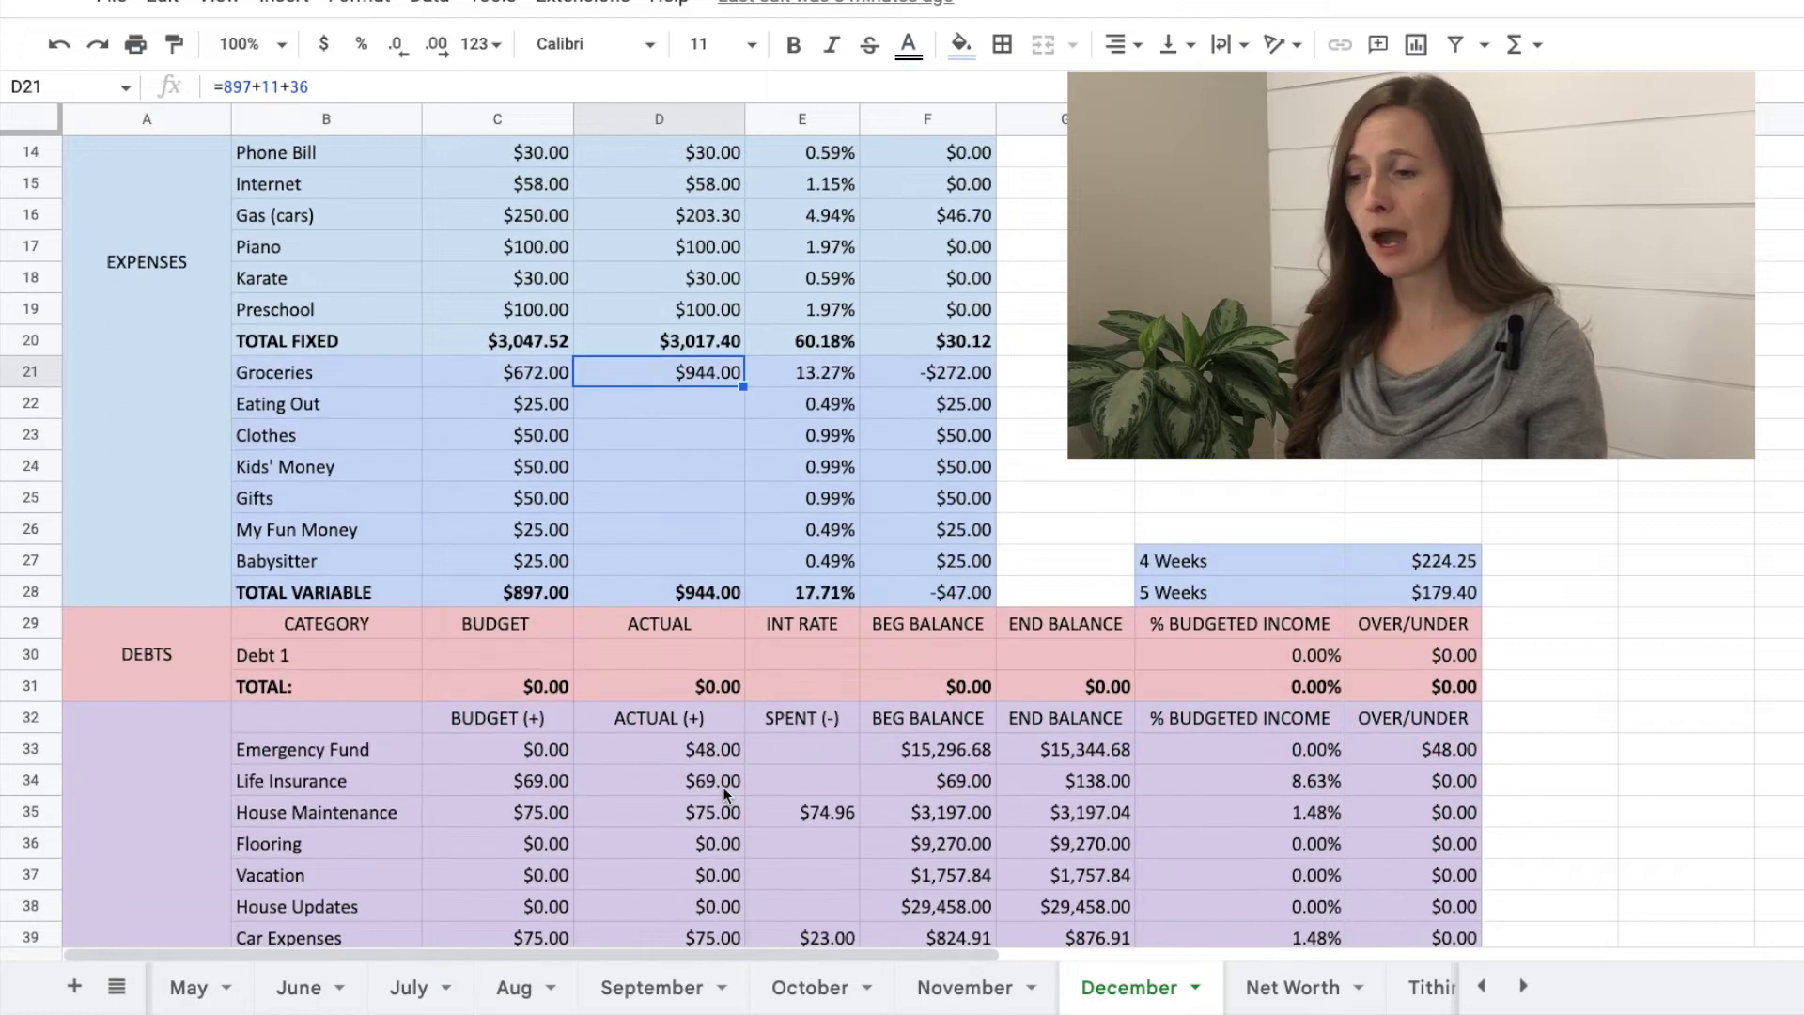
{"action": "scroll", "coordinate": [724, 794], "scroll_direction": "down", "scroll_amount": 2}
{"action": "scroll", "coordinate": [723, 794], "scroll_direction": "down", "scroll_amount": 2}
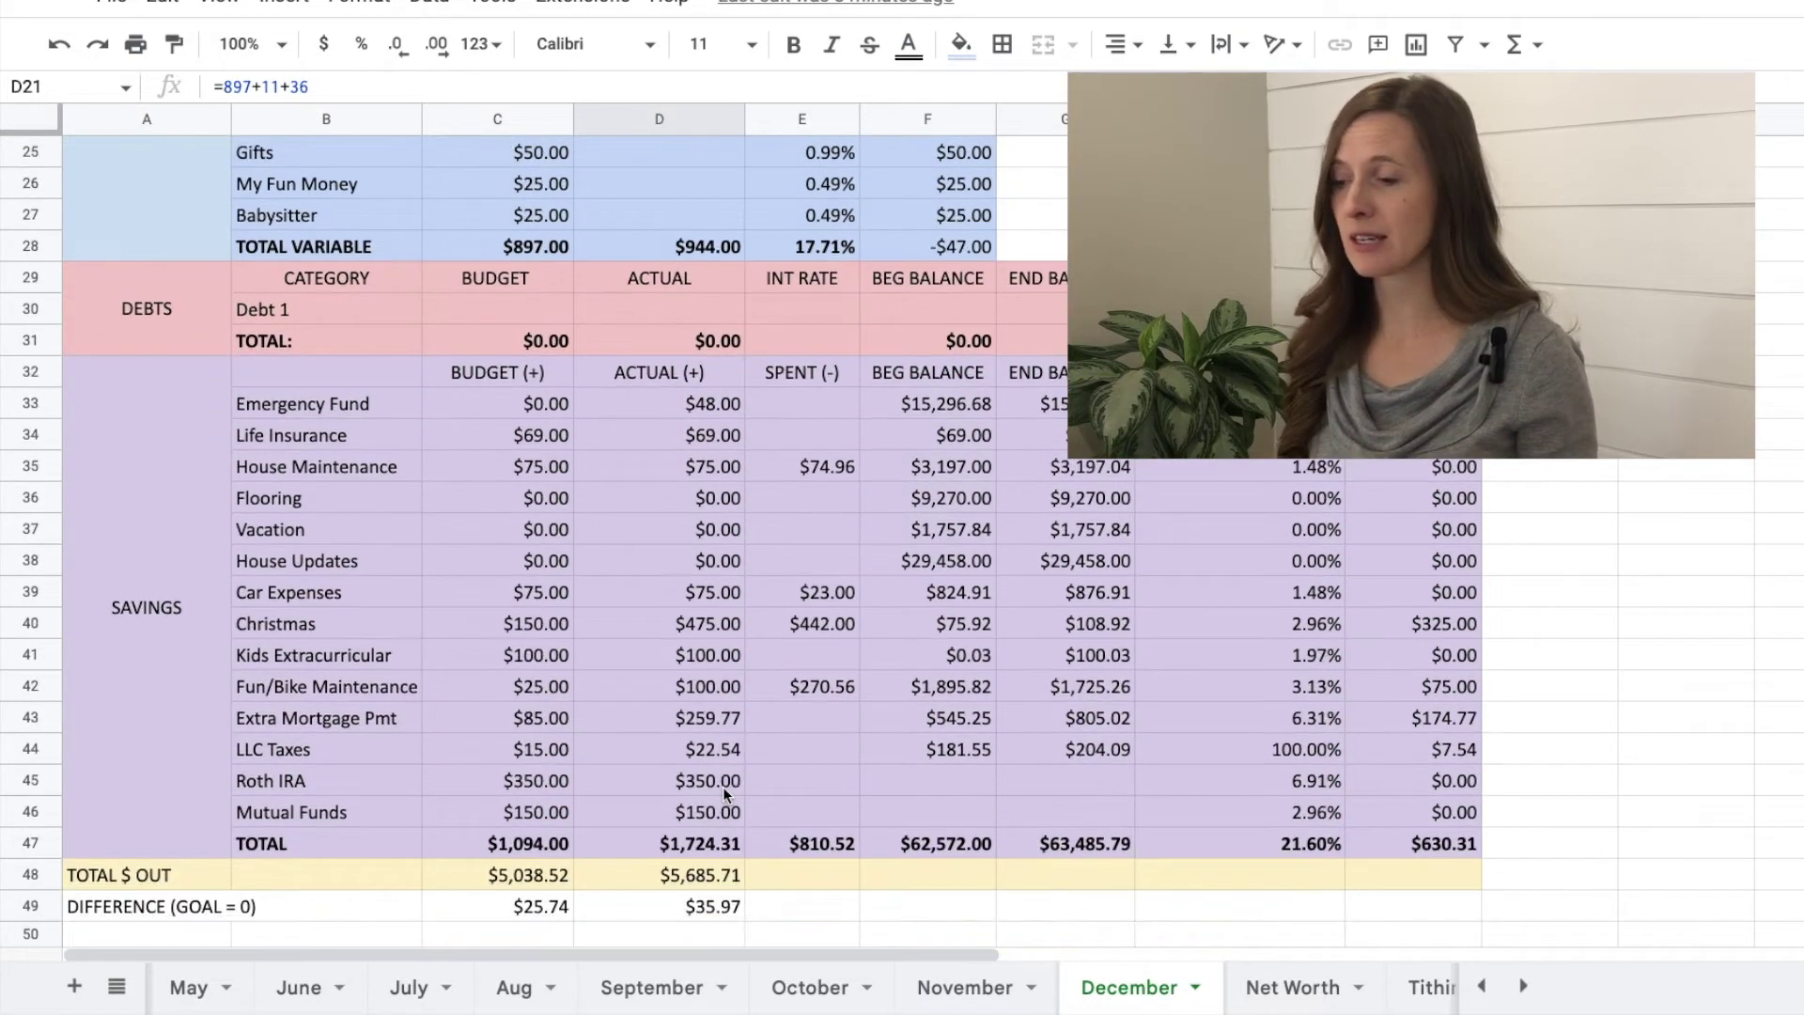
{"action": "left_click", "coordinate": [559, 405]}
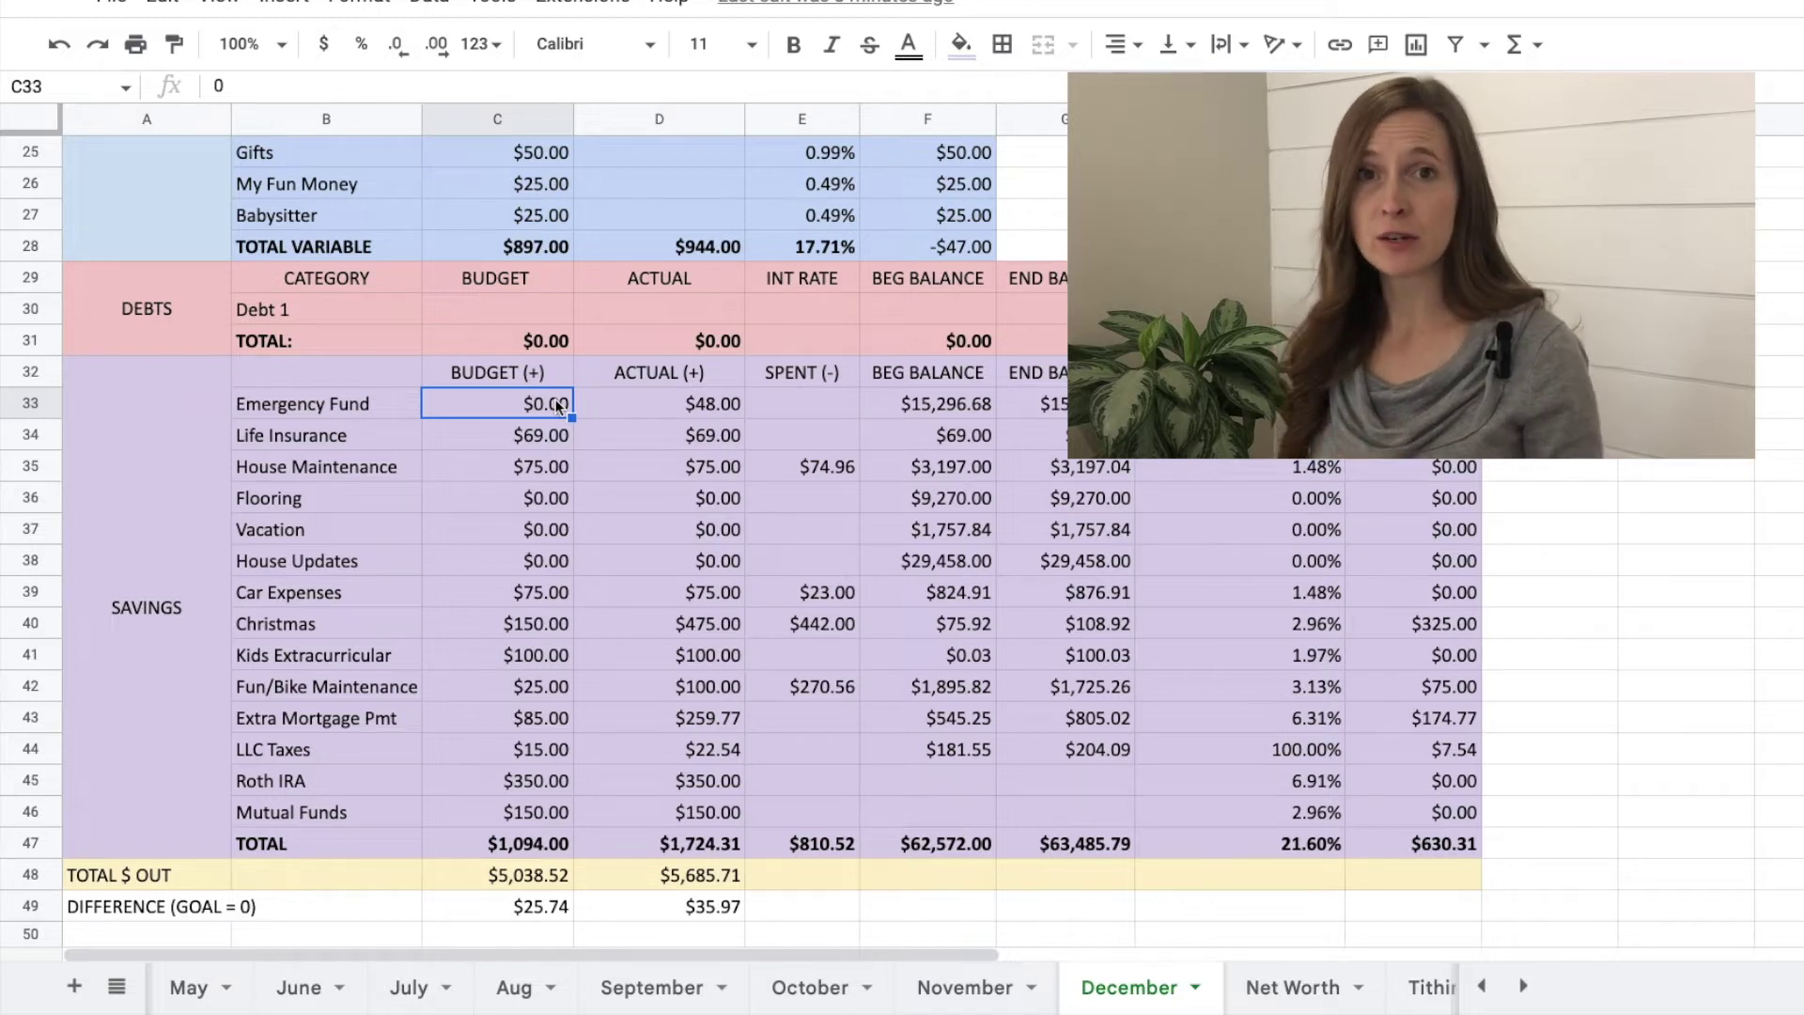
{"action": "left_click", "coordinate": [704, 404]}
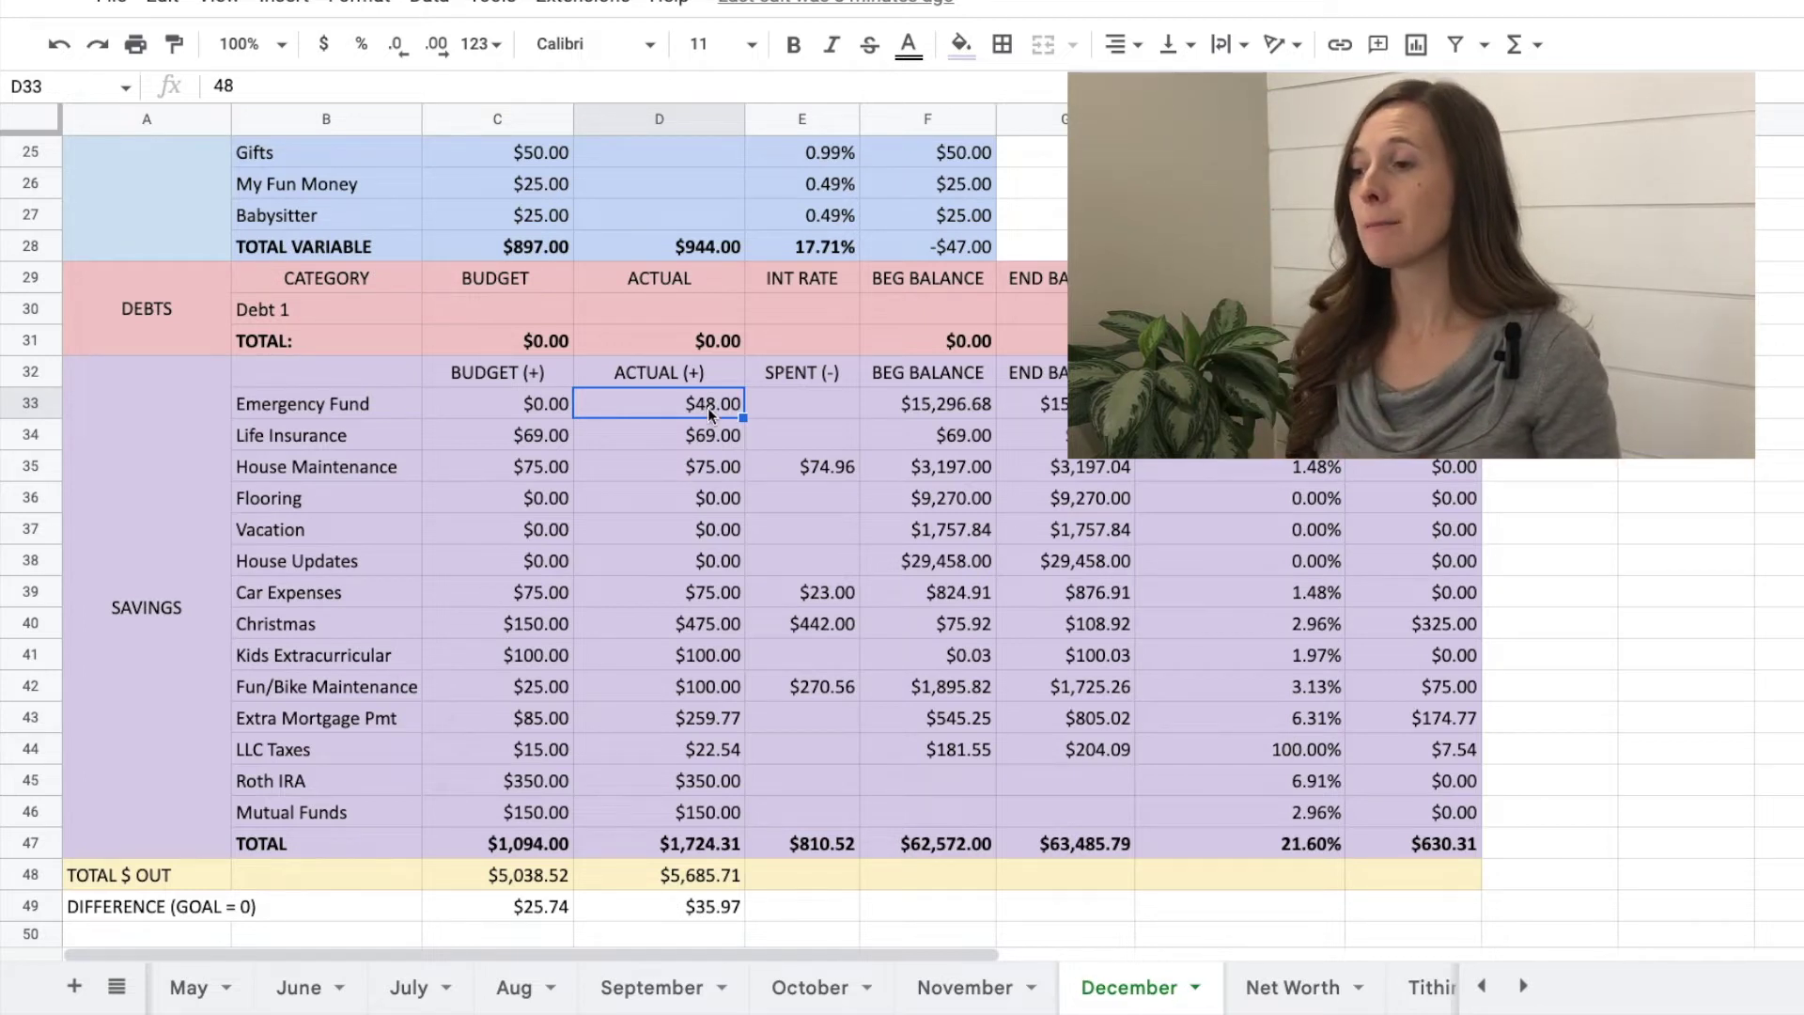
{"action": "left_click", "coordinate": [232, 85]}
{"action": "key", "text": "BackSpace"}
{"action": "type", "text": "6"}
{"action": "key", "text": "Return"}
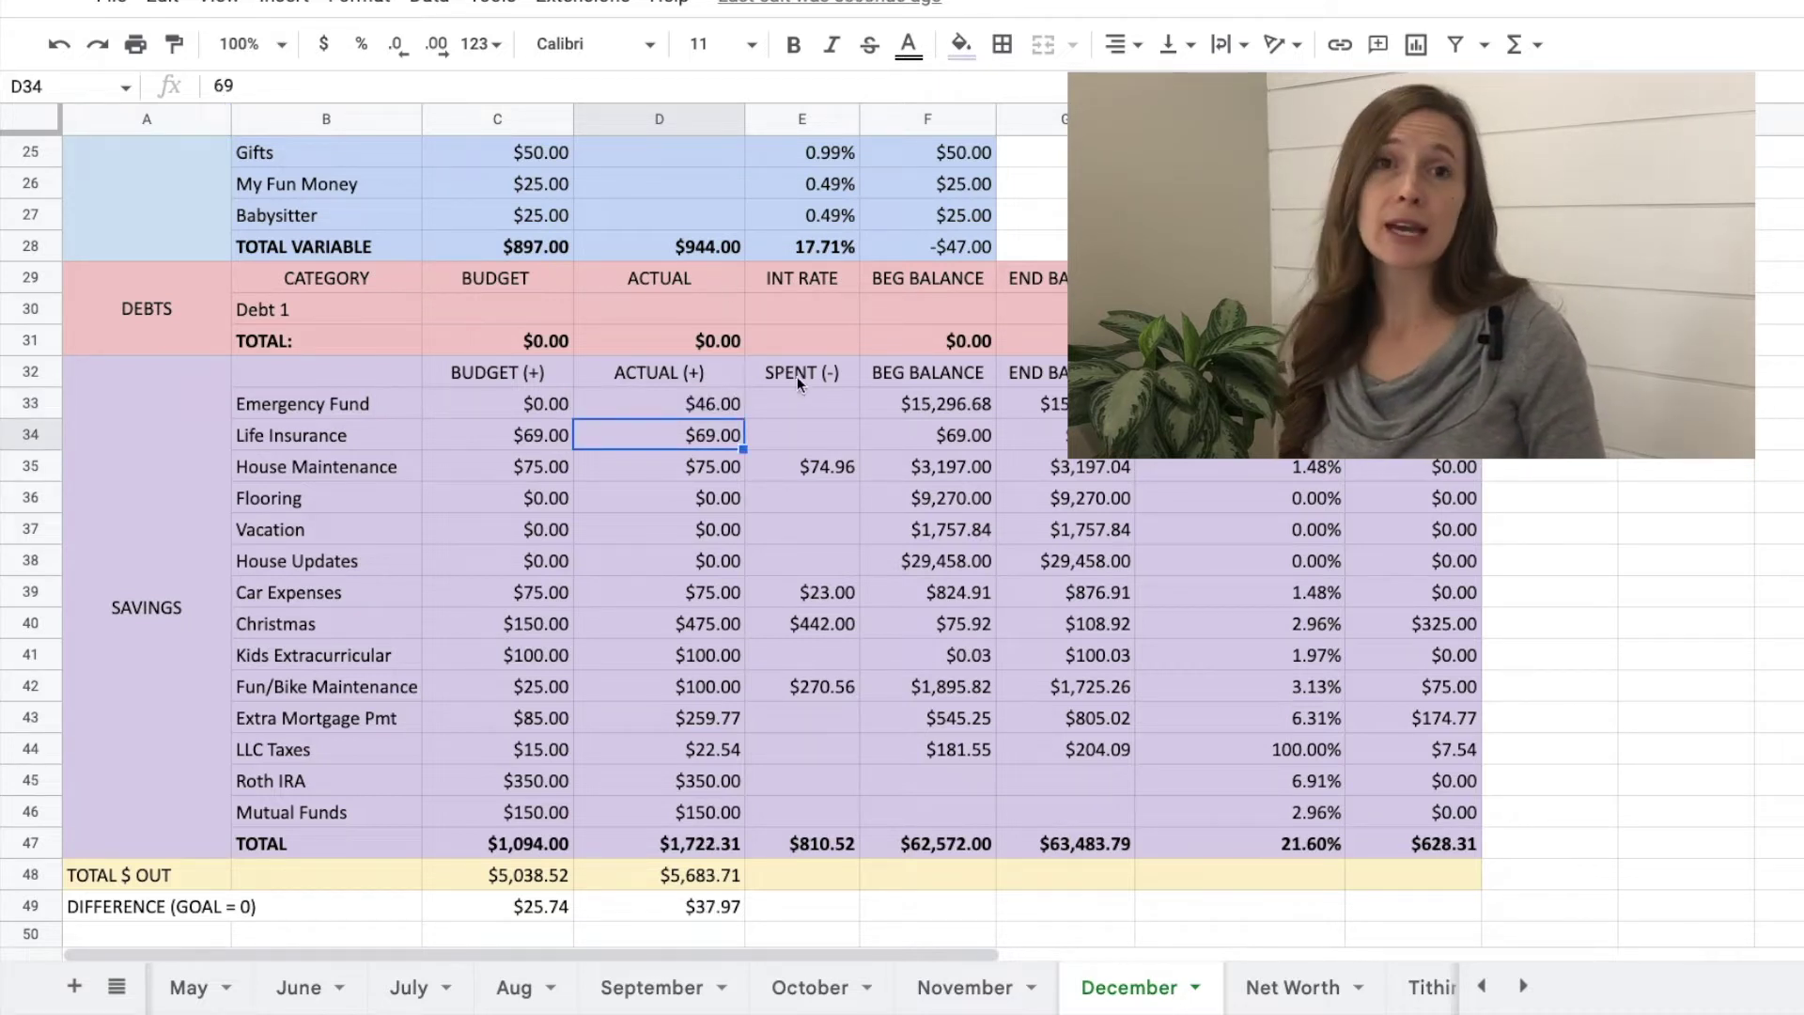
Check the Emergency Fund's spent amount and ending balance, and the Life Insurance savings budget, actual and ending balance
{"action": "left_click", "coordinate": [825, 411]}
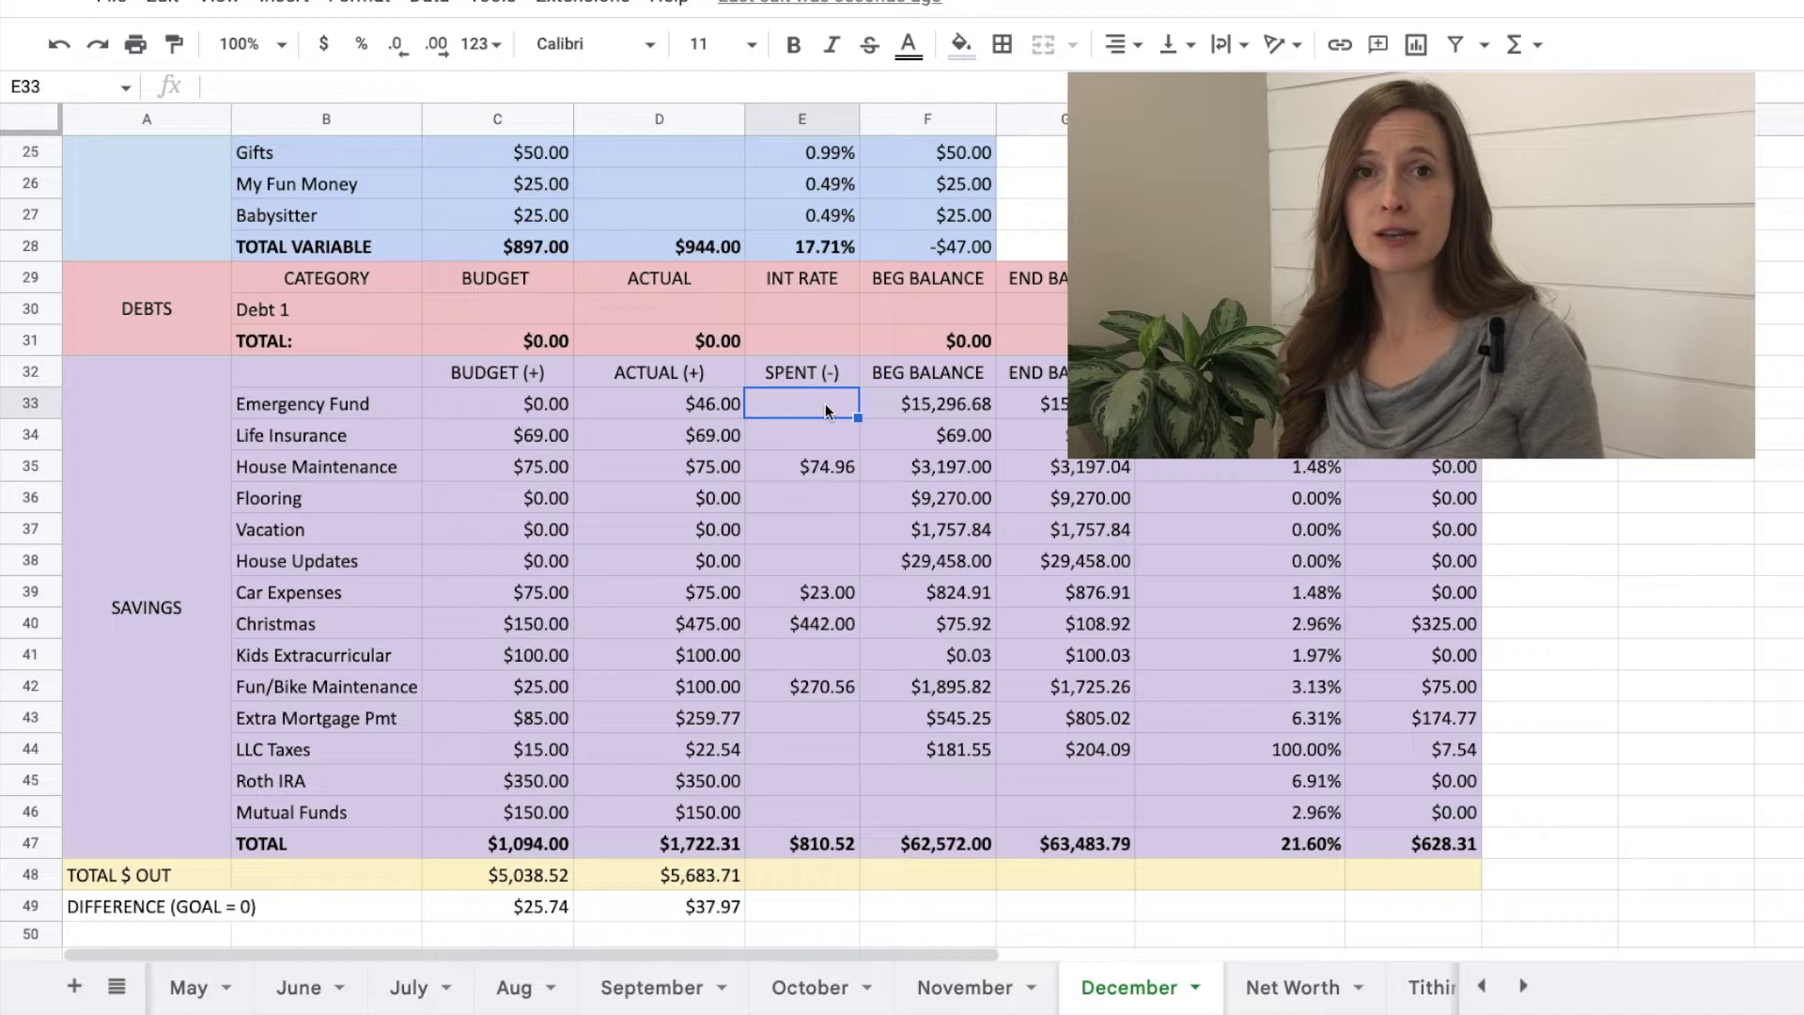
{"action": "left_click", "coordinate": [1034, 403]}
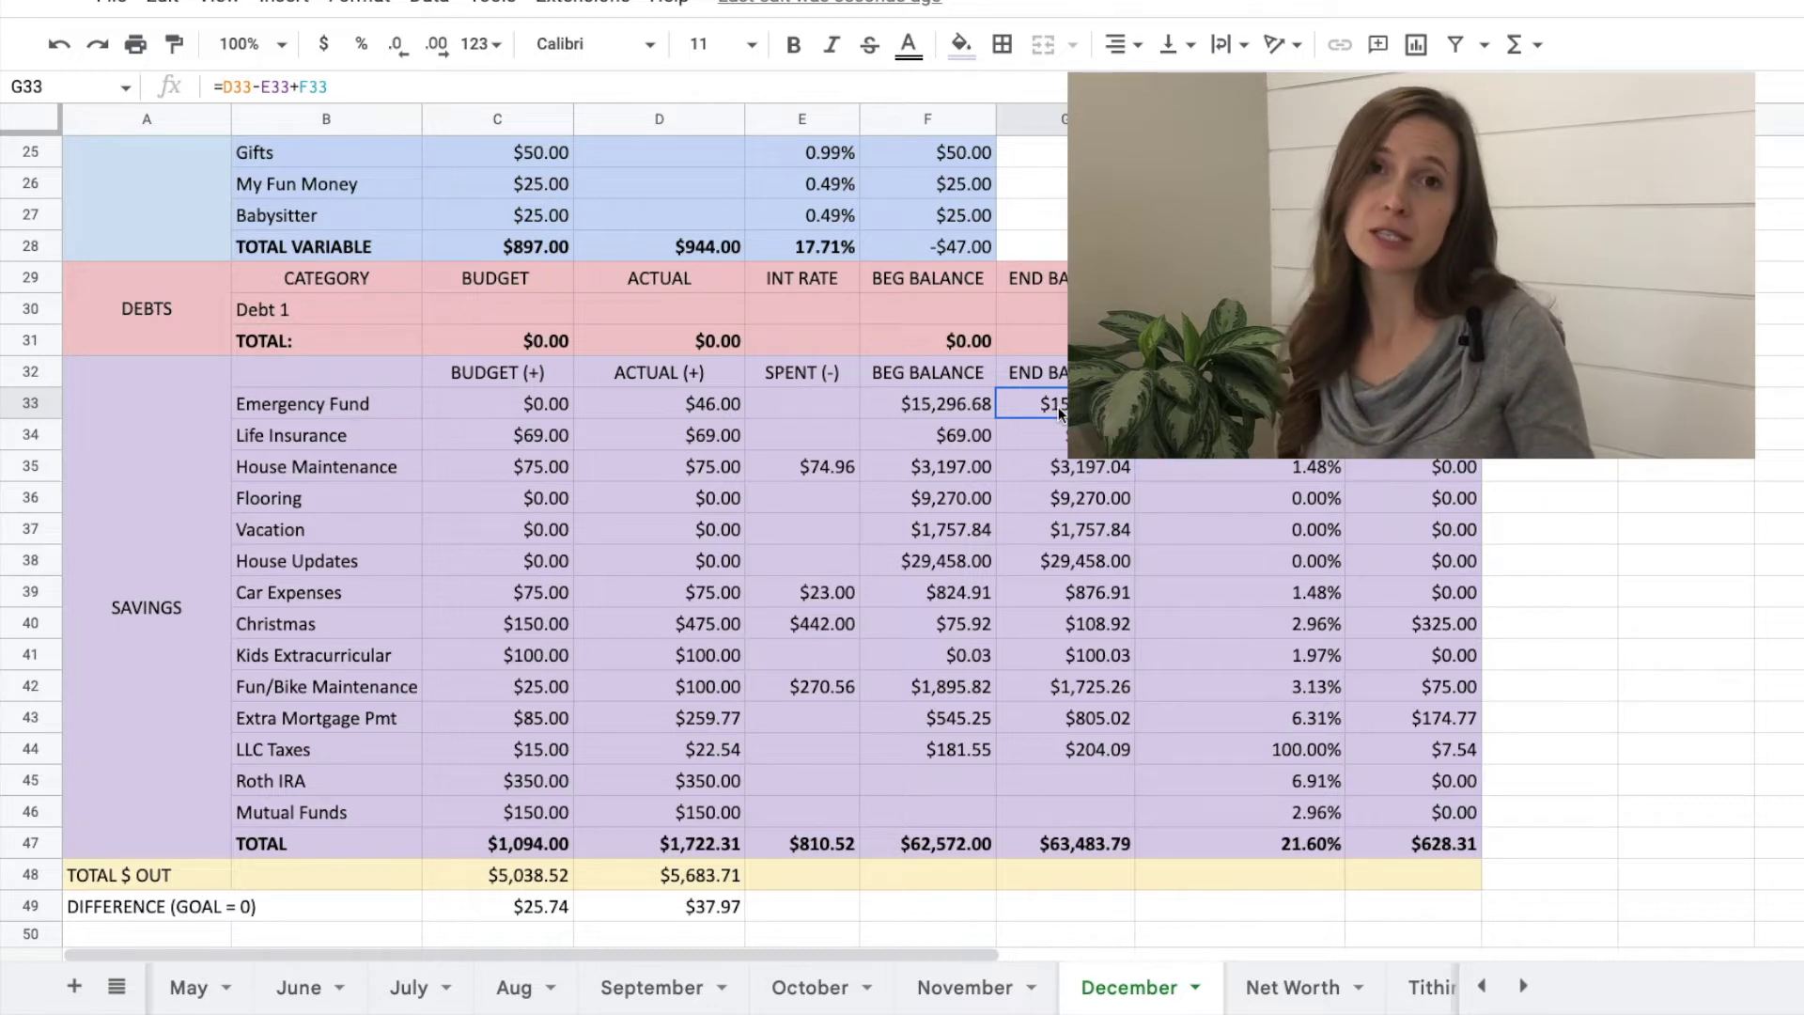
{"action": "left_click", "coordinate": [526, 434]}
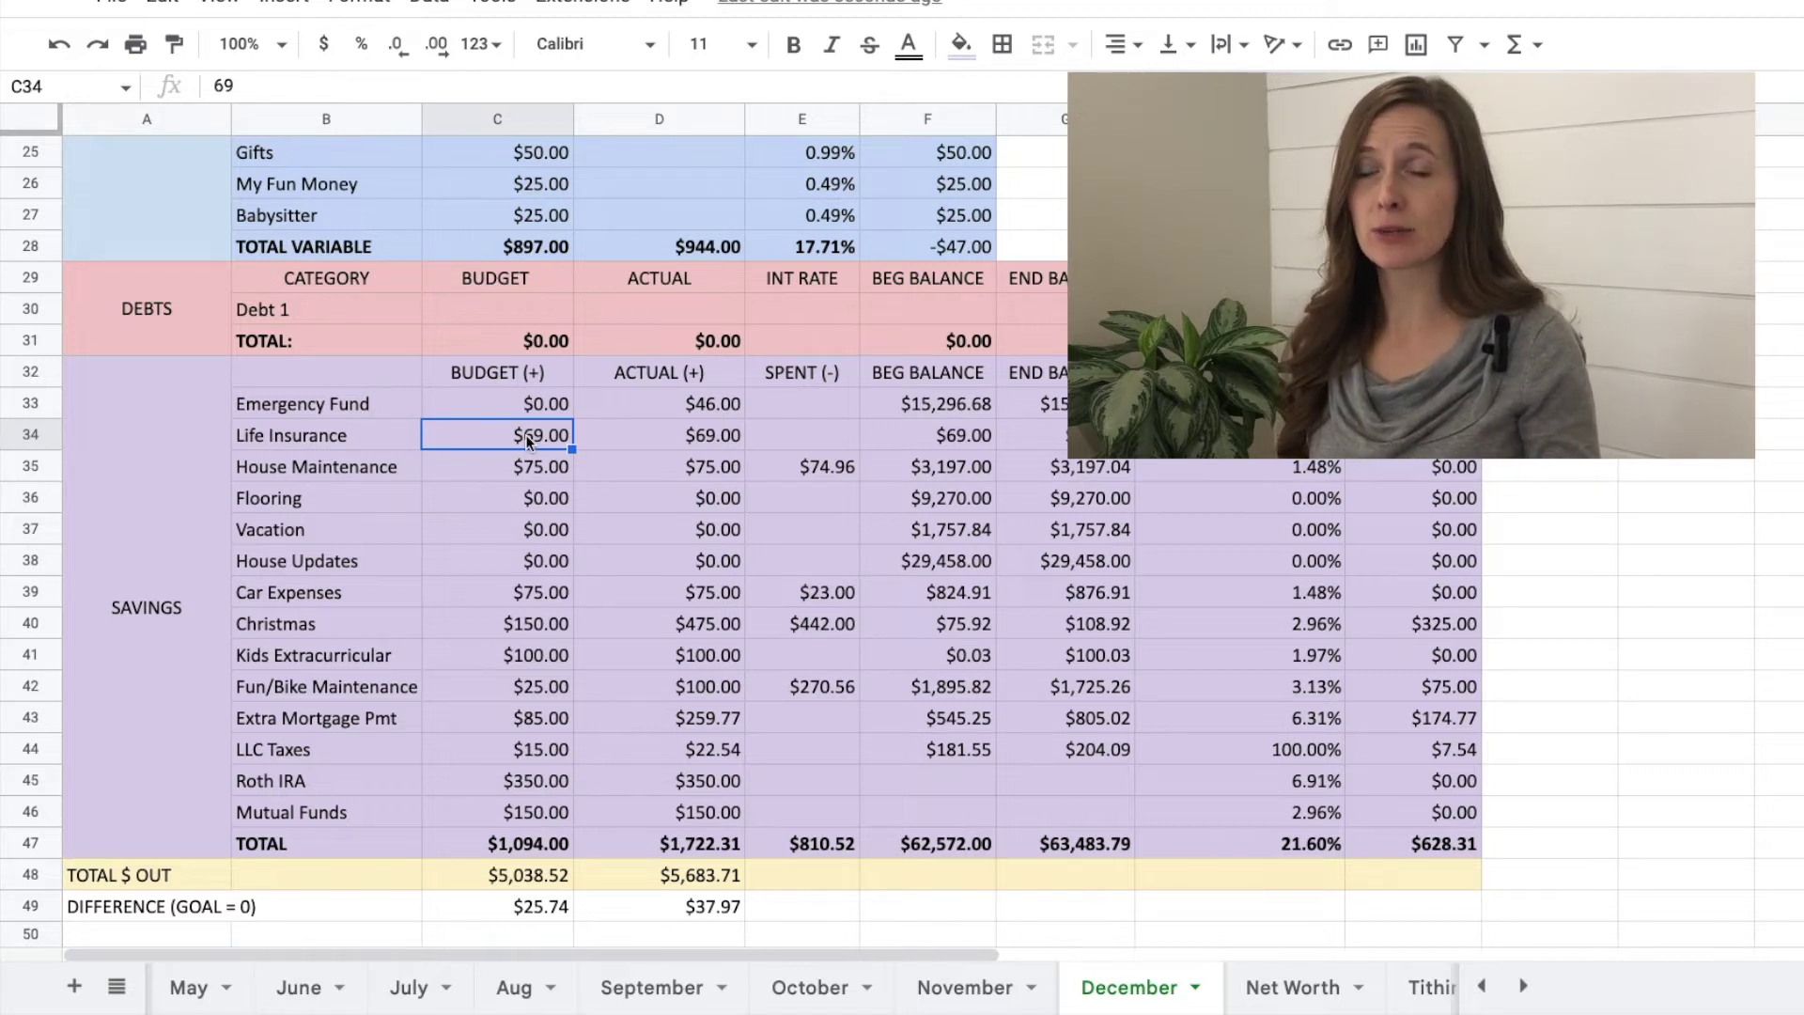
{"action": "left_click", "coordinate": [725, 438]}
{"action": "left_click", "coordinate": [1034, 436]}
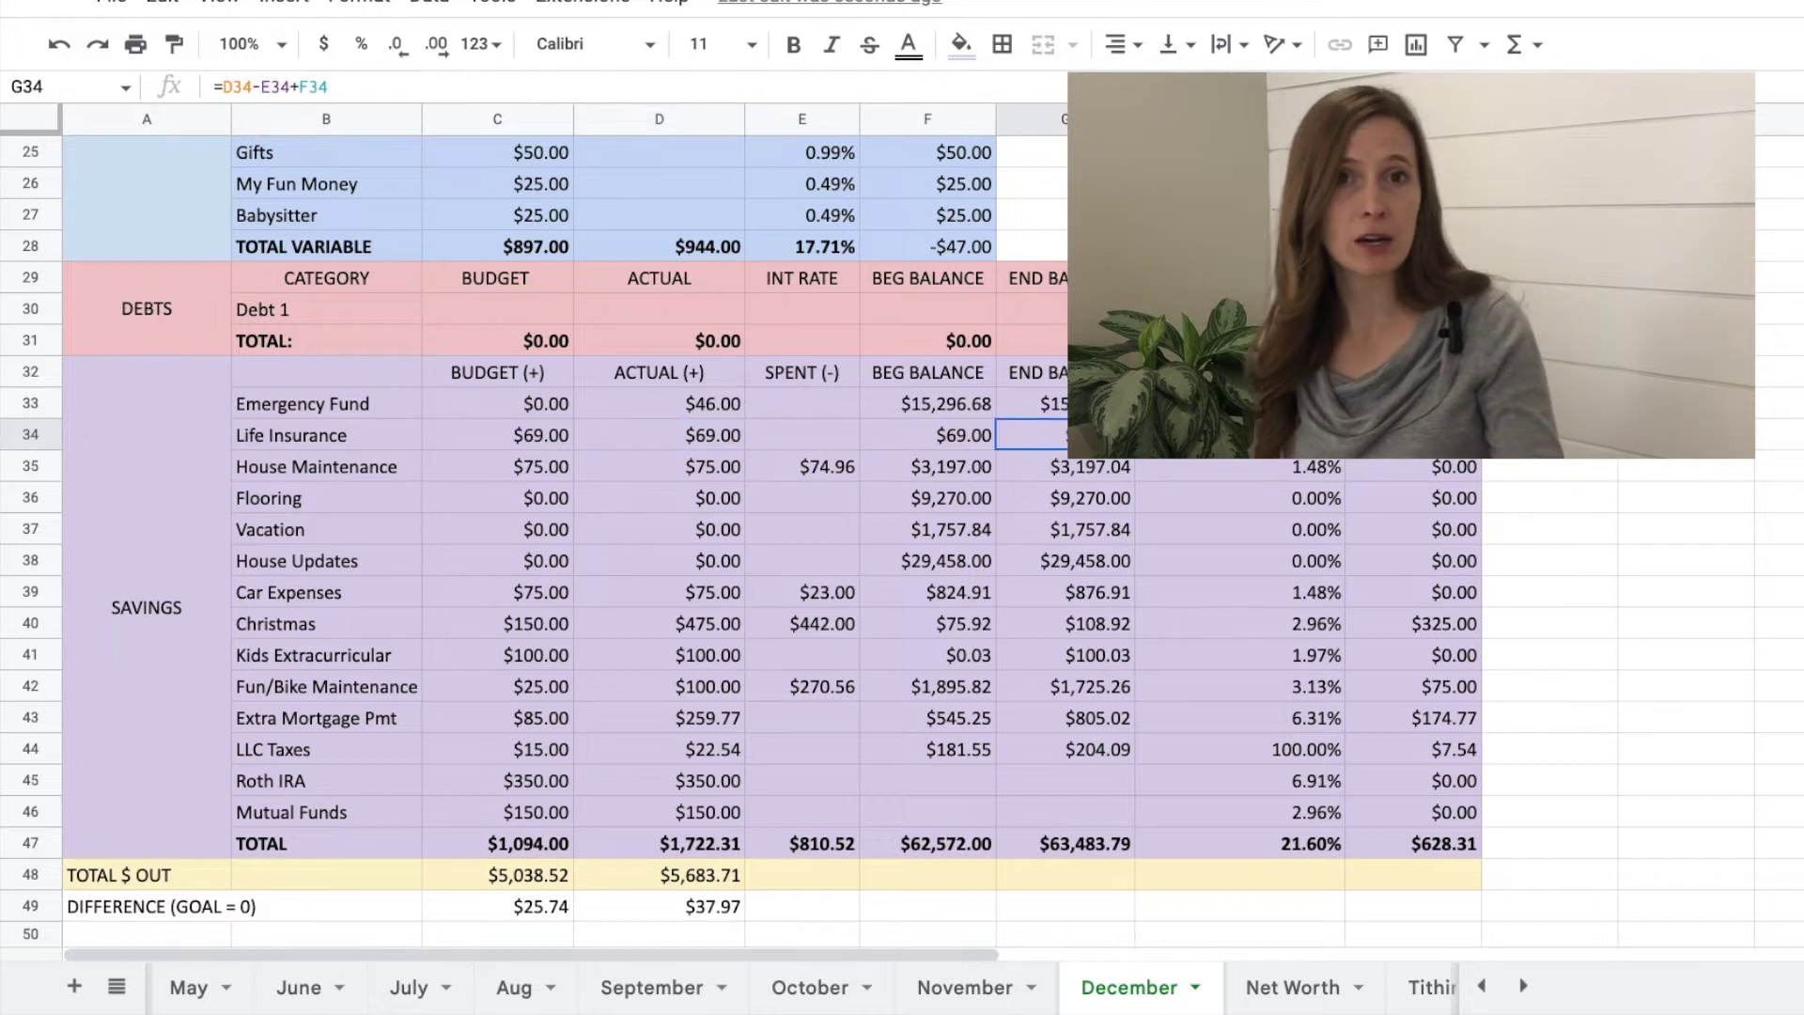
Review the House Maintenance savings budget, actual, spent and ending balance, and the Flooring budget, actual and spent amounts
{"action": "left_click", "coordinate": [526, 465]}
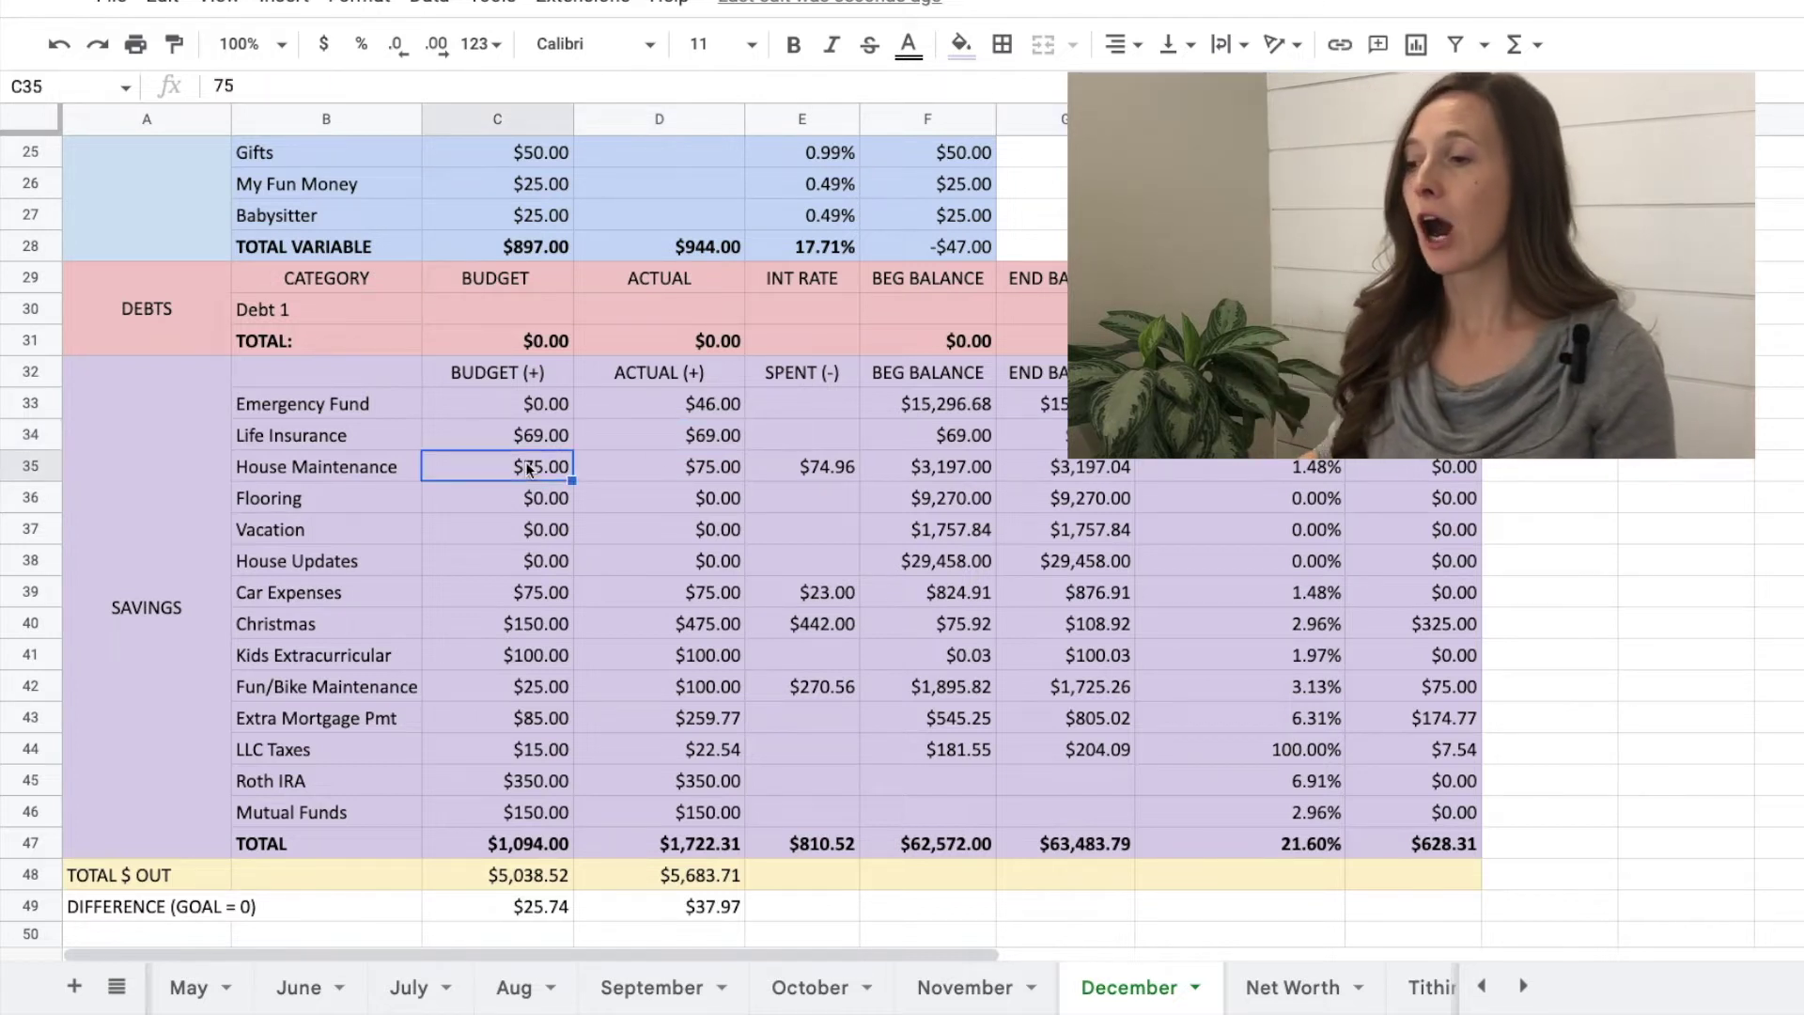
{"action": "left_click", "coordinate": [702, 476]}
{"action": "left_click", "coordinate": [840, 468]}
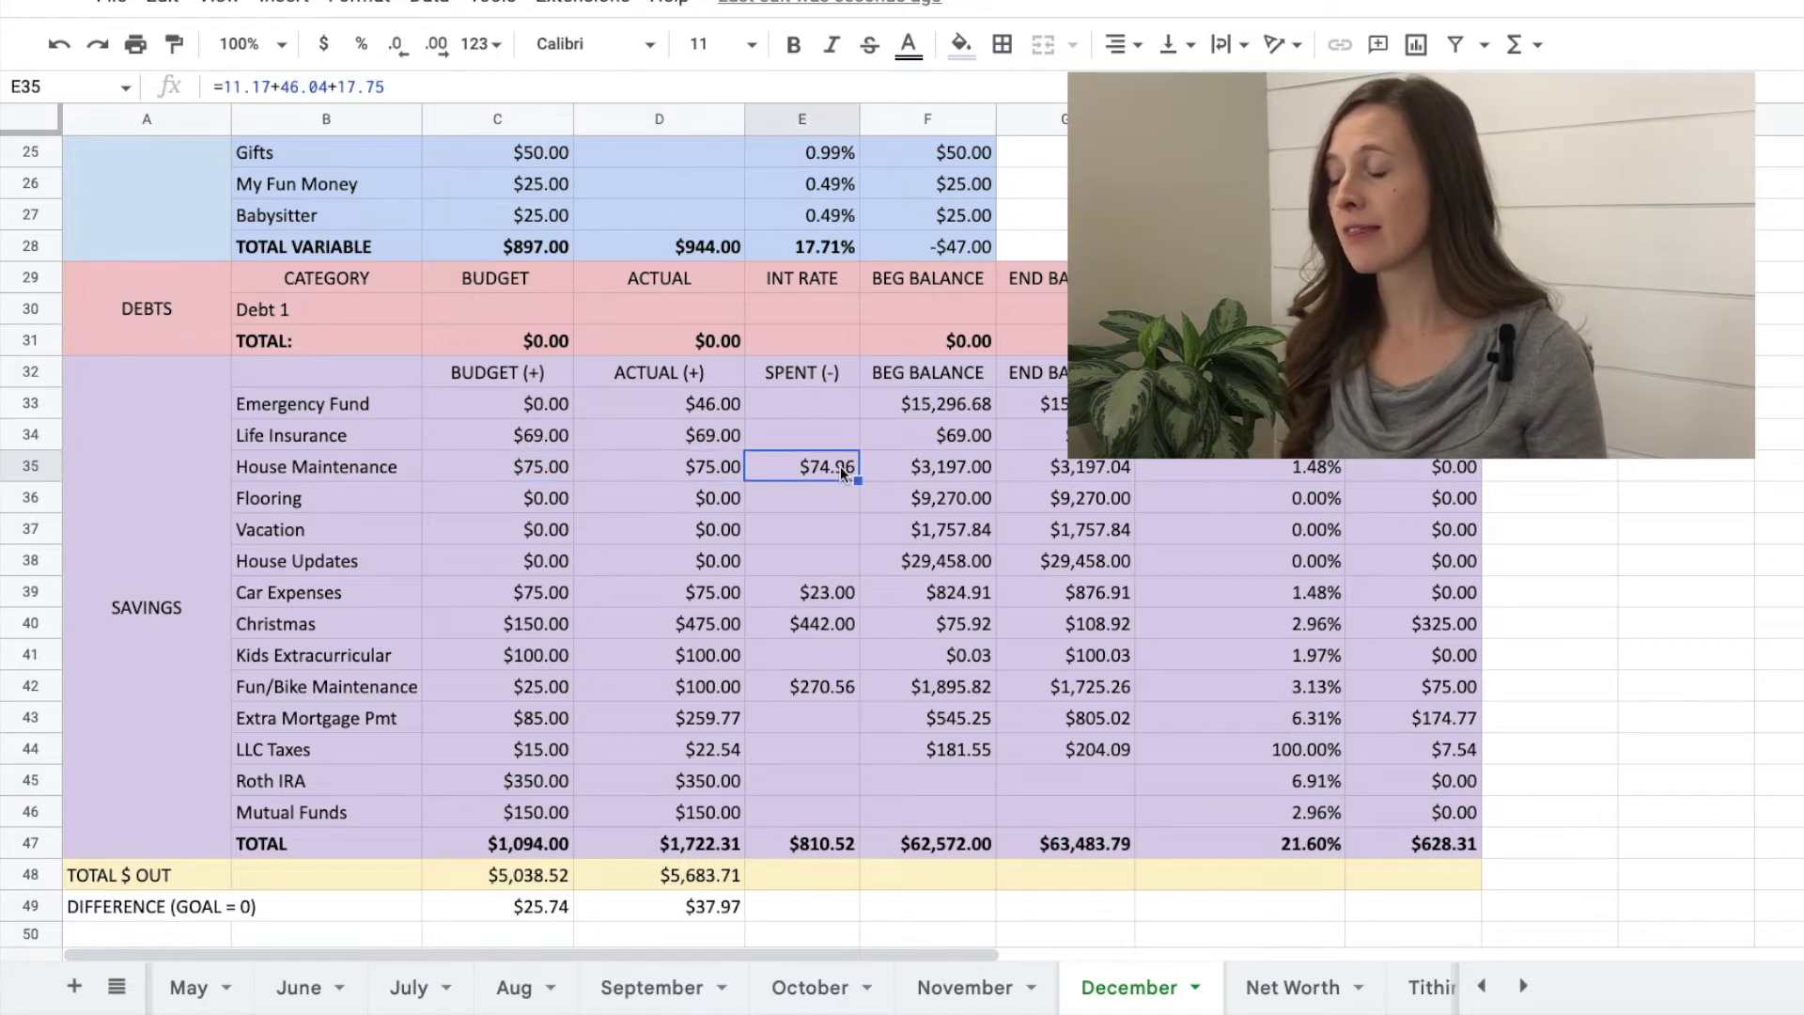
{"action": "left_click", "coordinate": [1066, 476]}
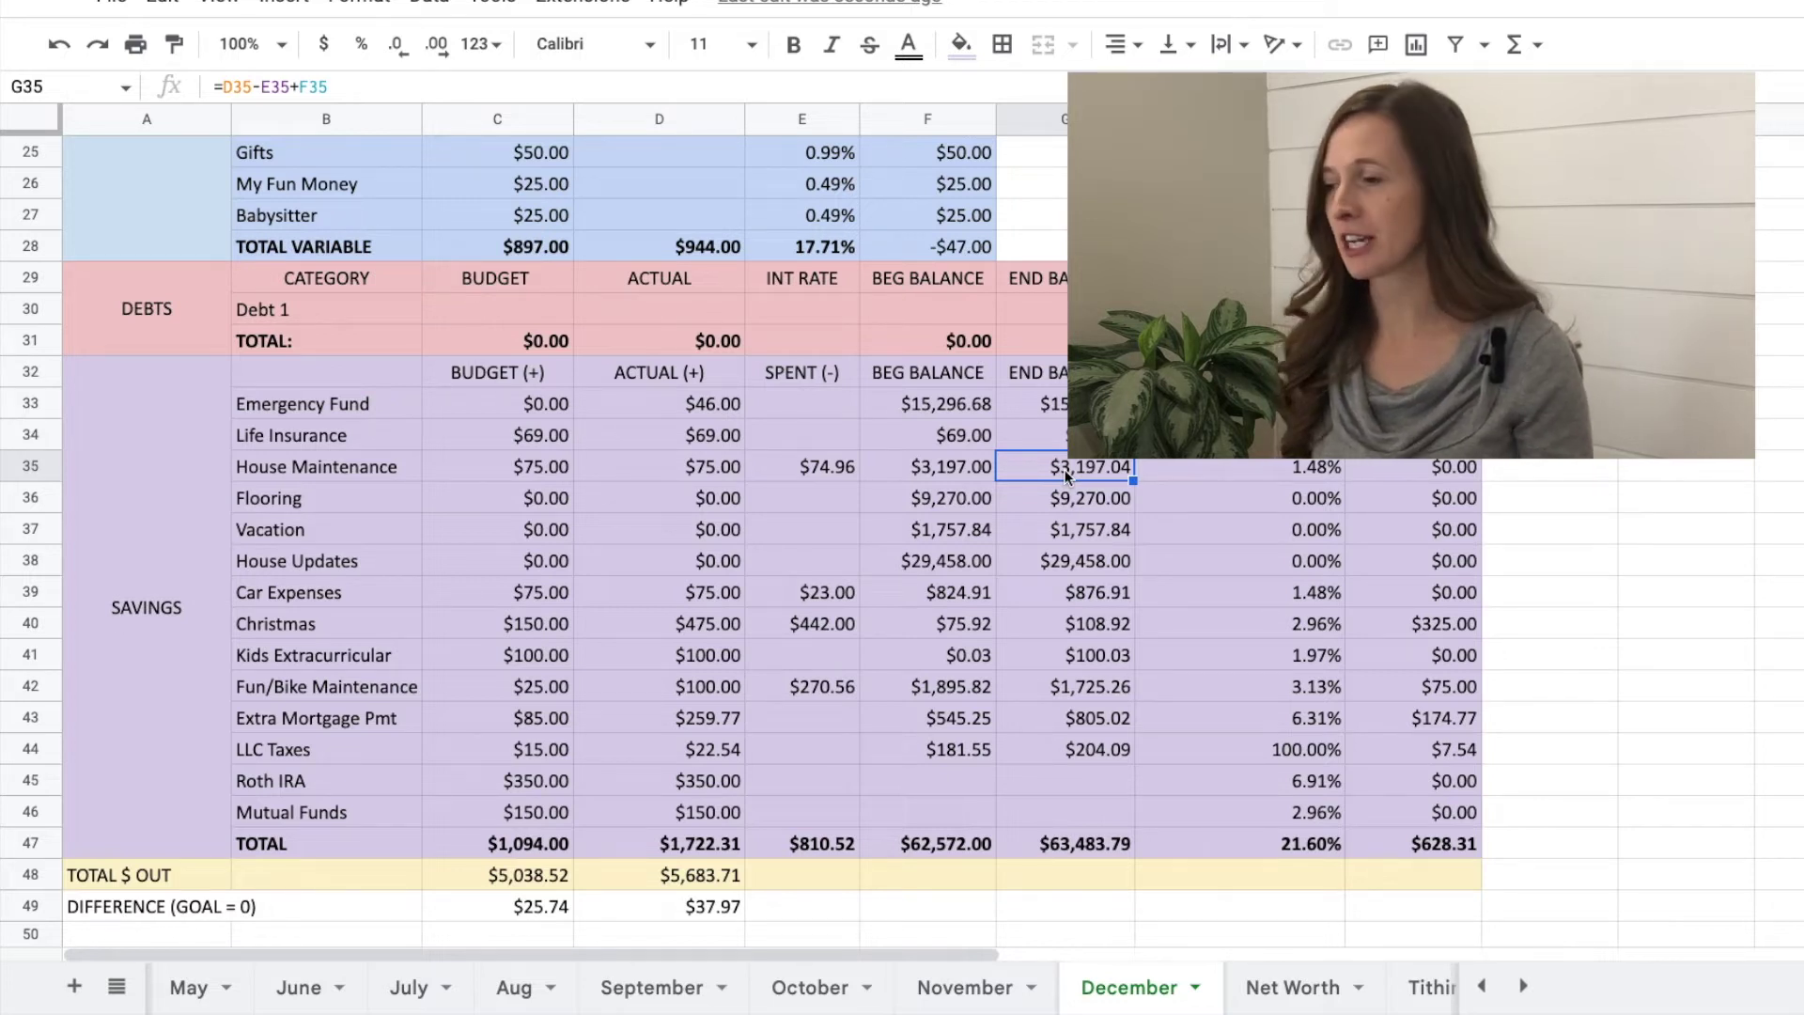
{"action": "left_click", "coordinate": [559, 500]}
{"action": "left_click", "coordinate": [674, 507]}
{"action": "left_click", "coordinate": [797, 506]}
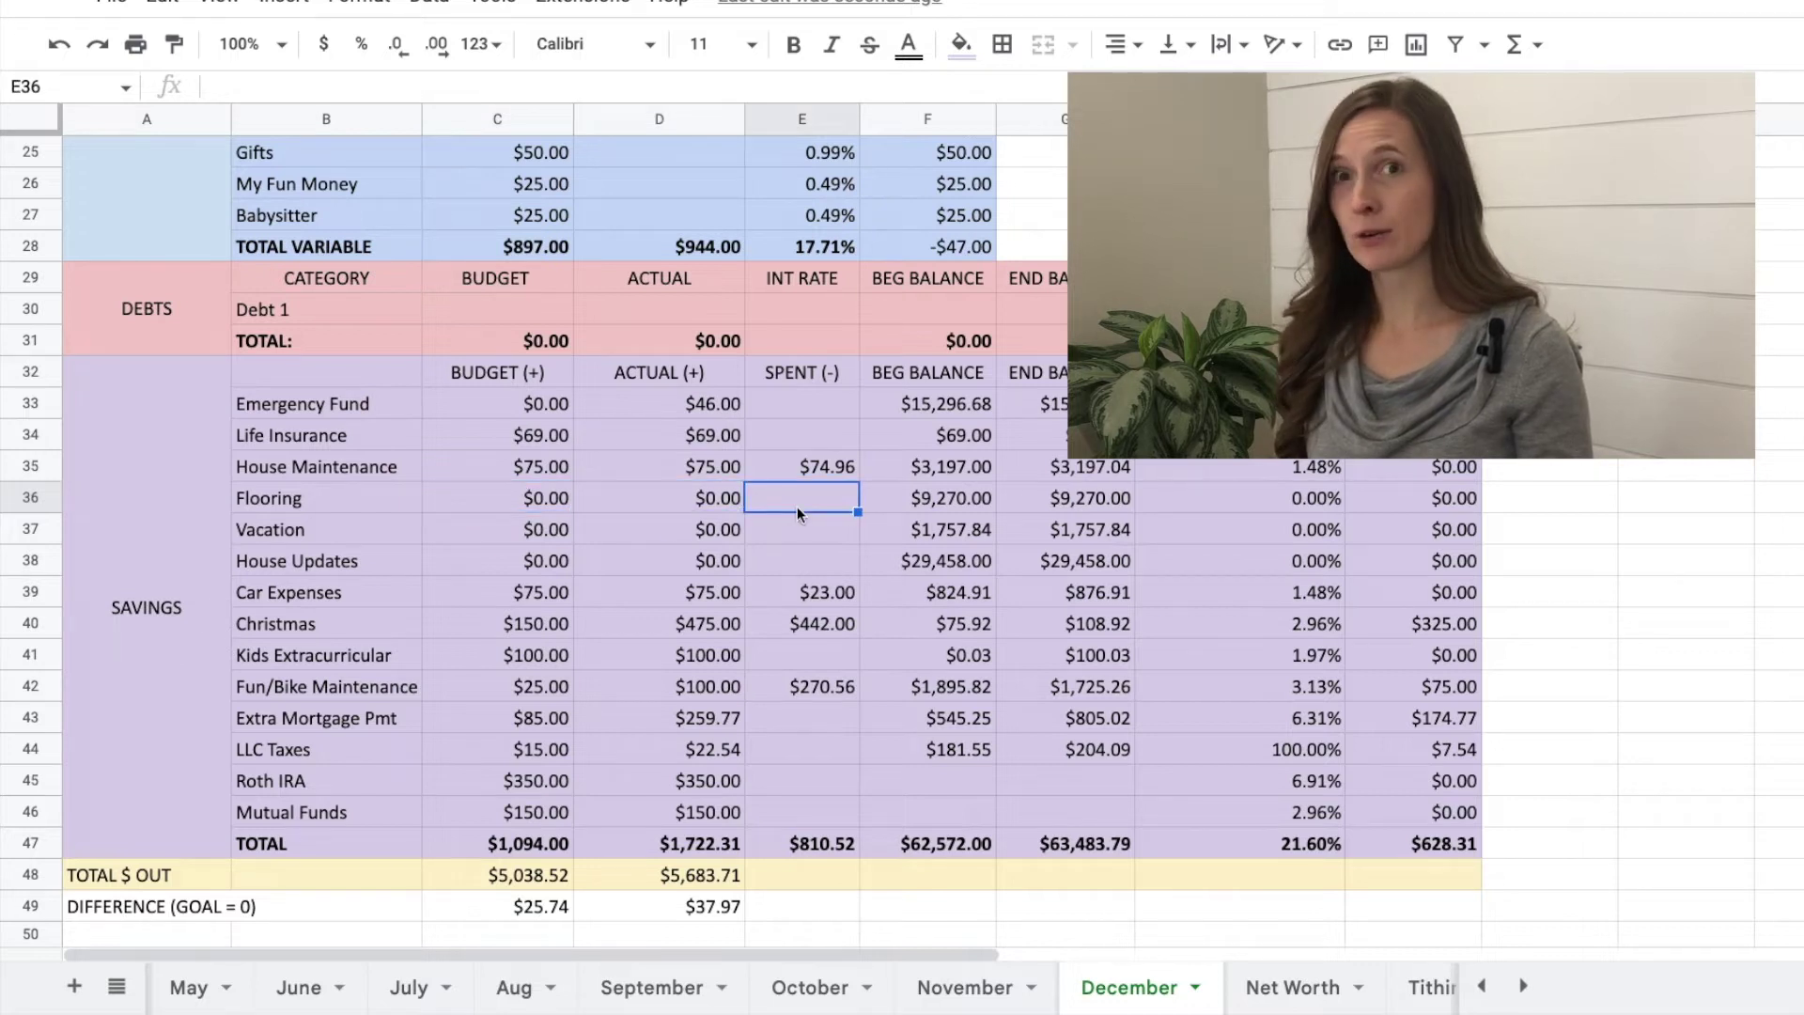
Check the Flooring ending balance, and the Vacation savings budget, actual, spent amount and ending balance
{"action": "left_click", "coordinate": [1096, 495]}
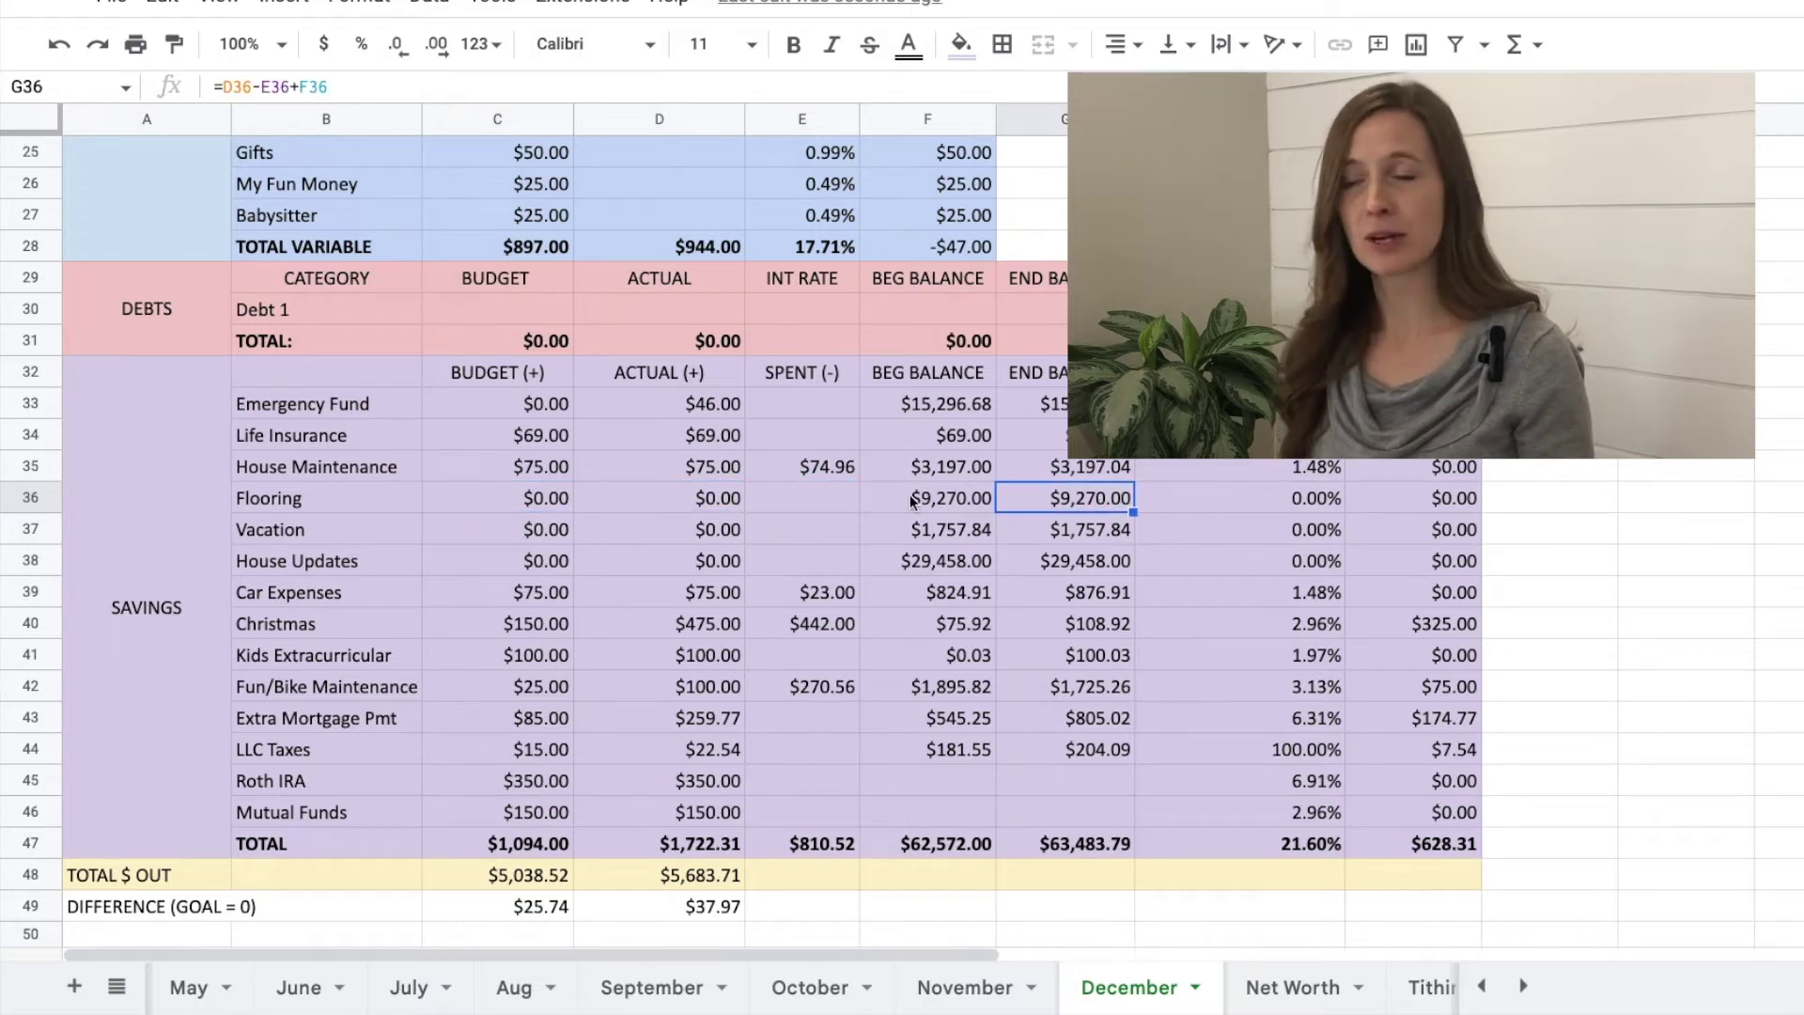
{"action": "left_click", "coordinate": [528, 540]}
{"action": "left_click", "coordinate": [701, 535]}
{"action": "left_click", "coordinate": [818, 543]}
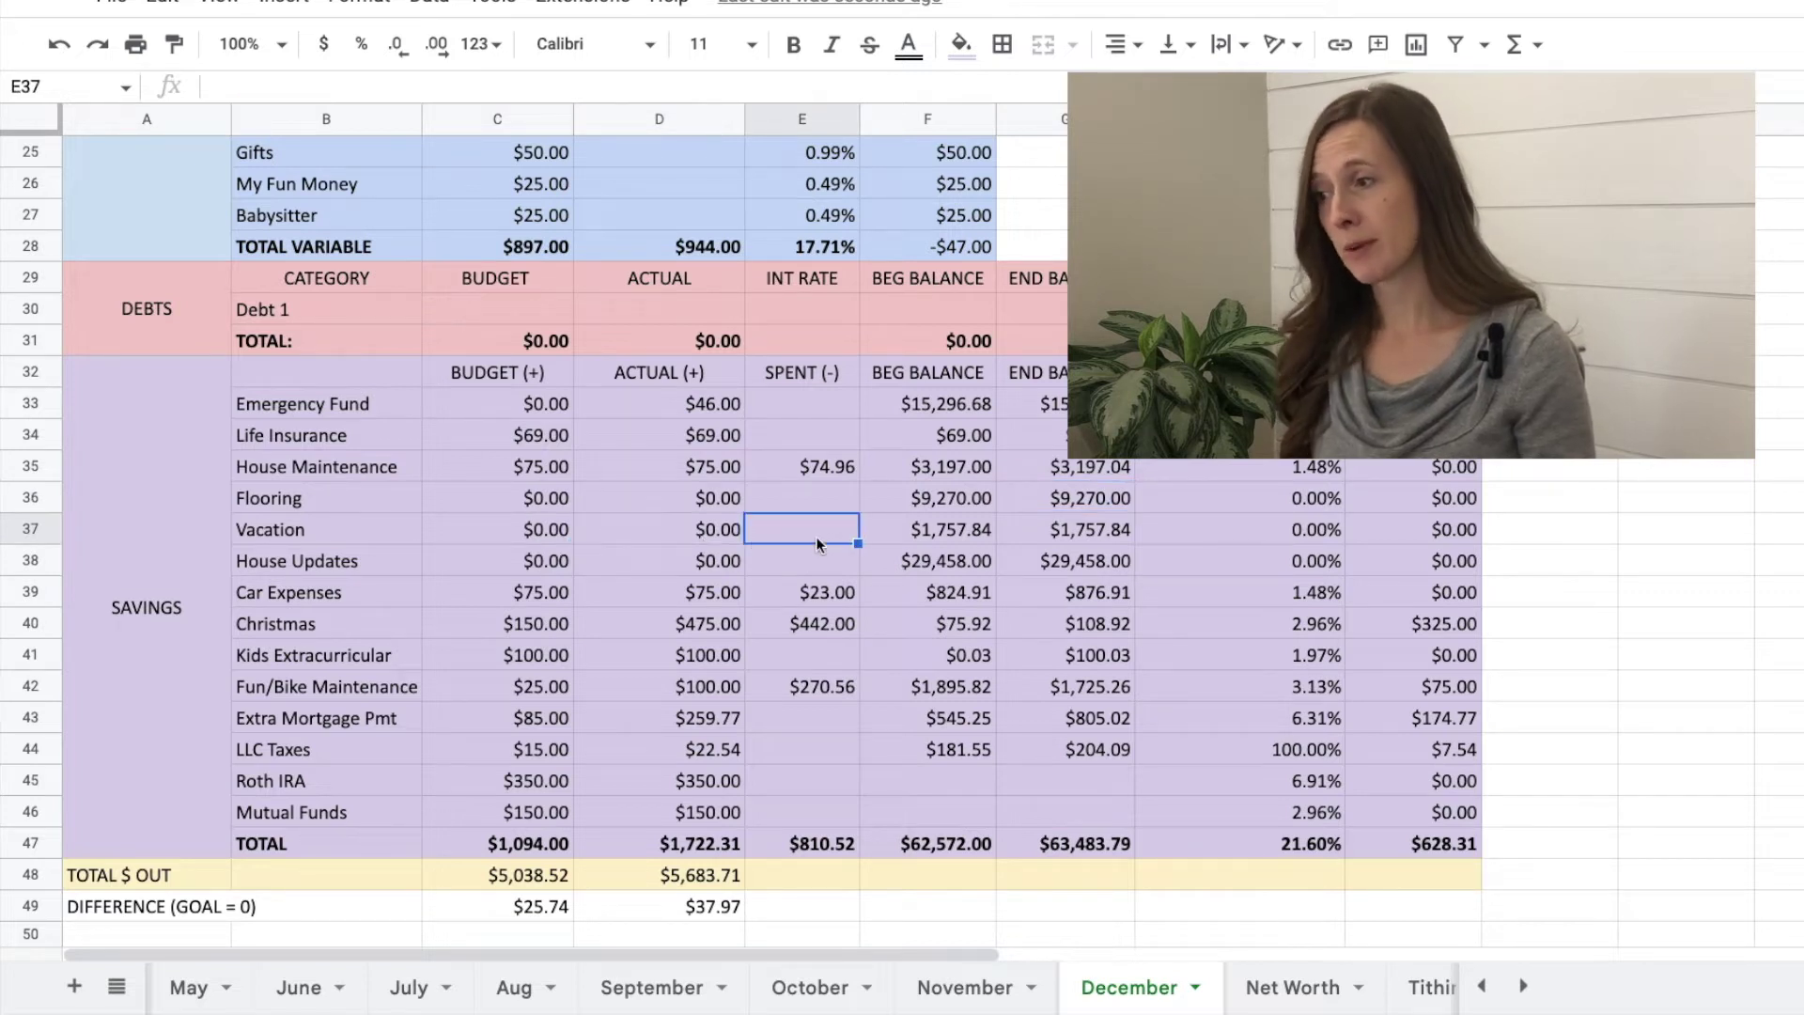
{"action": "left_click", "coordinate": [1056, 525]}
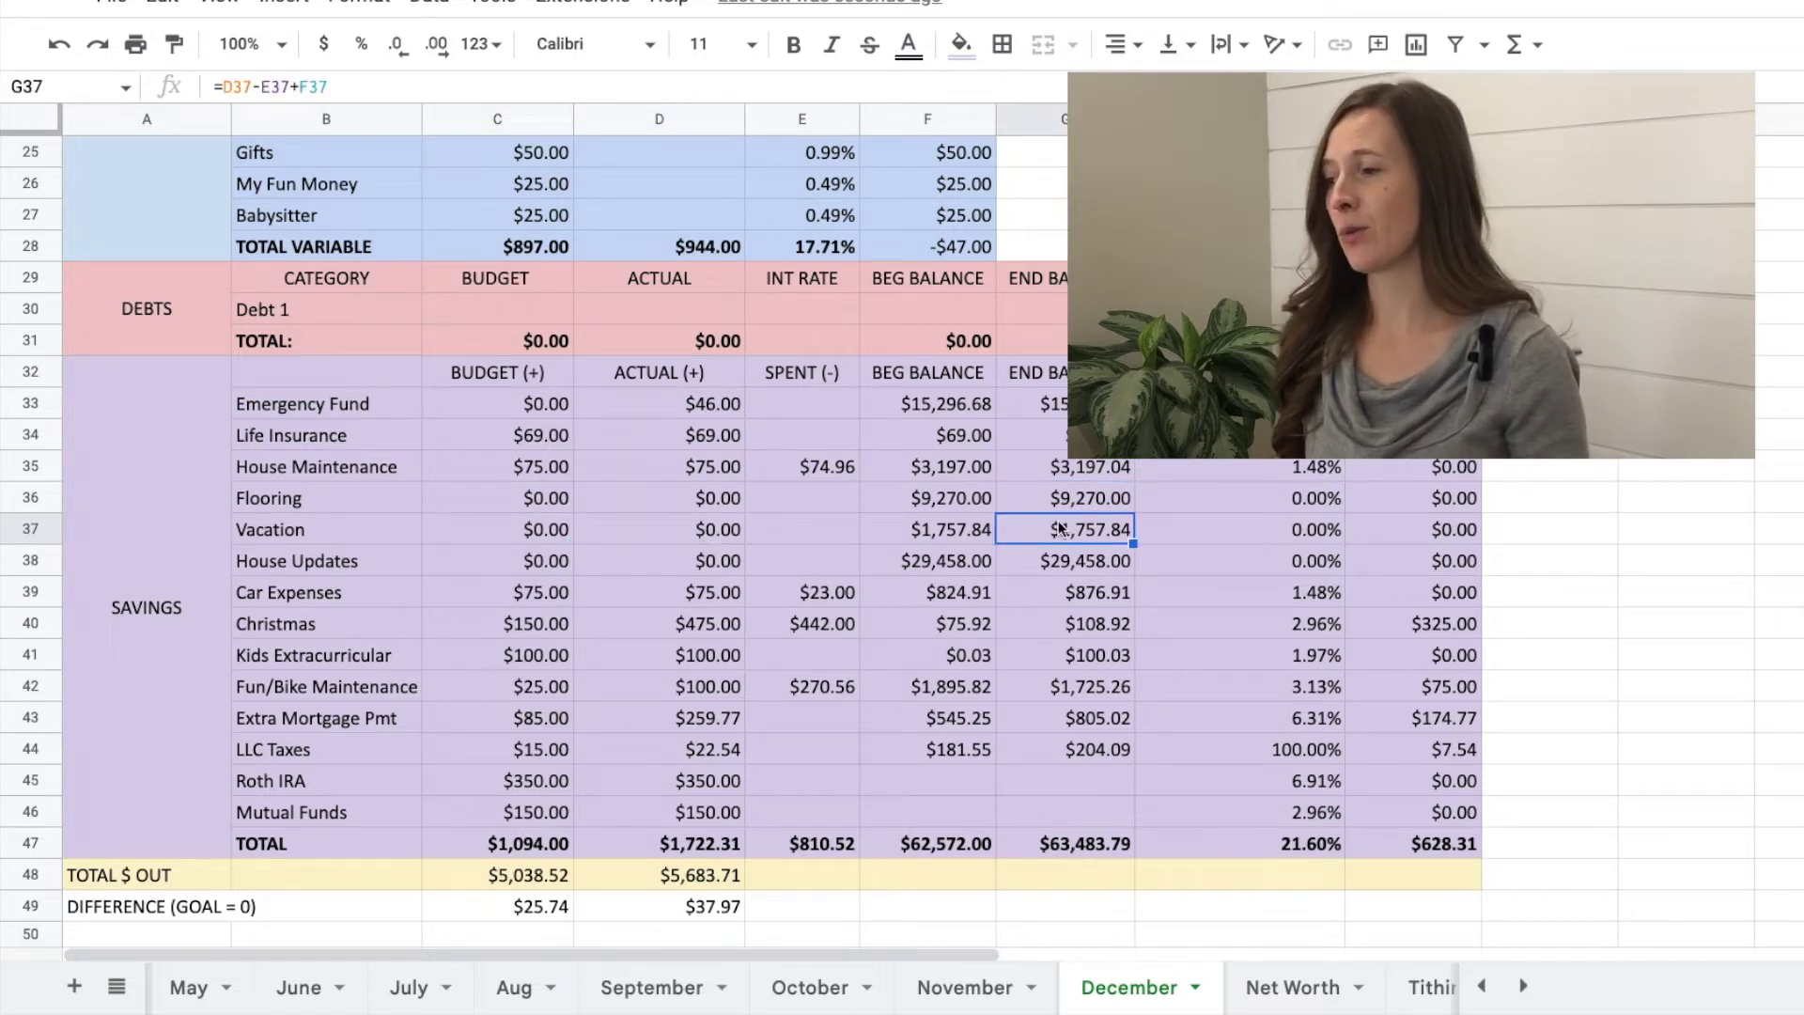
Review the budget, actual, spent amount and ending balance for the House Updates and Car Expenses savings categories
{"action": "left_click", "coordinate": [560, 563]}
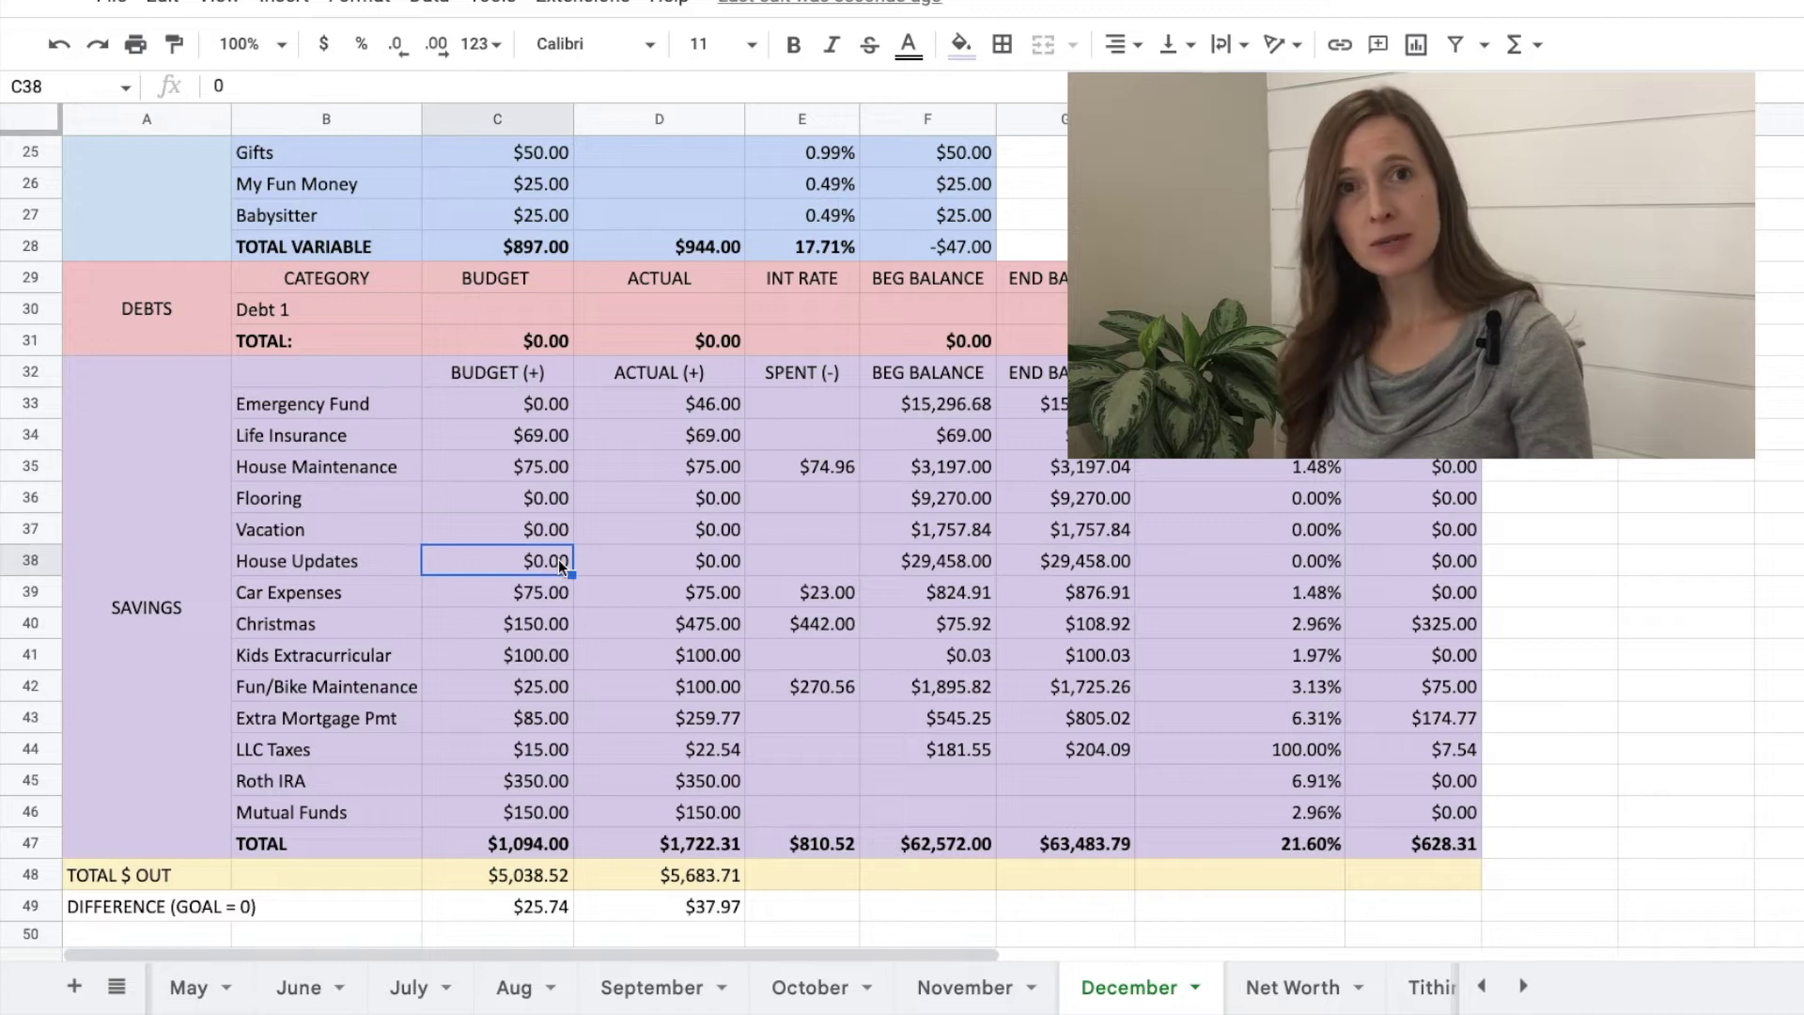
{"action": "left_click", "coordinate": [689, 561]}
{"action": "left_click", "coordinate": [809, 560]}
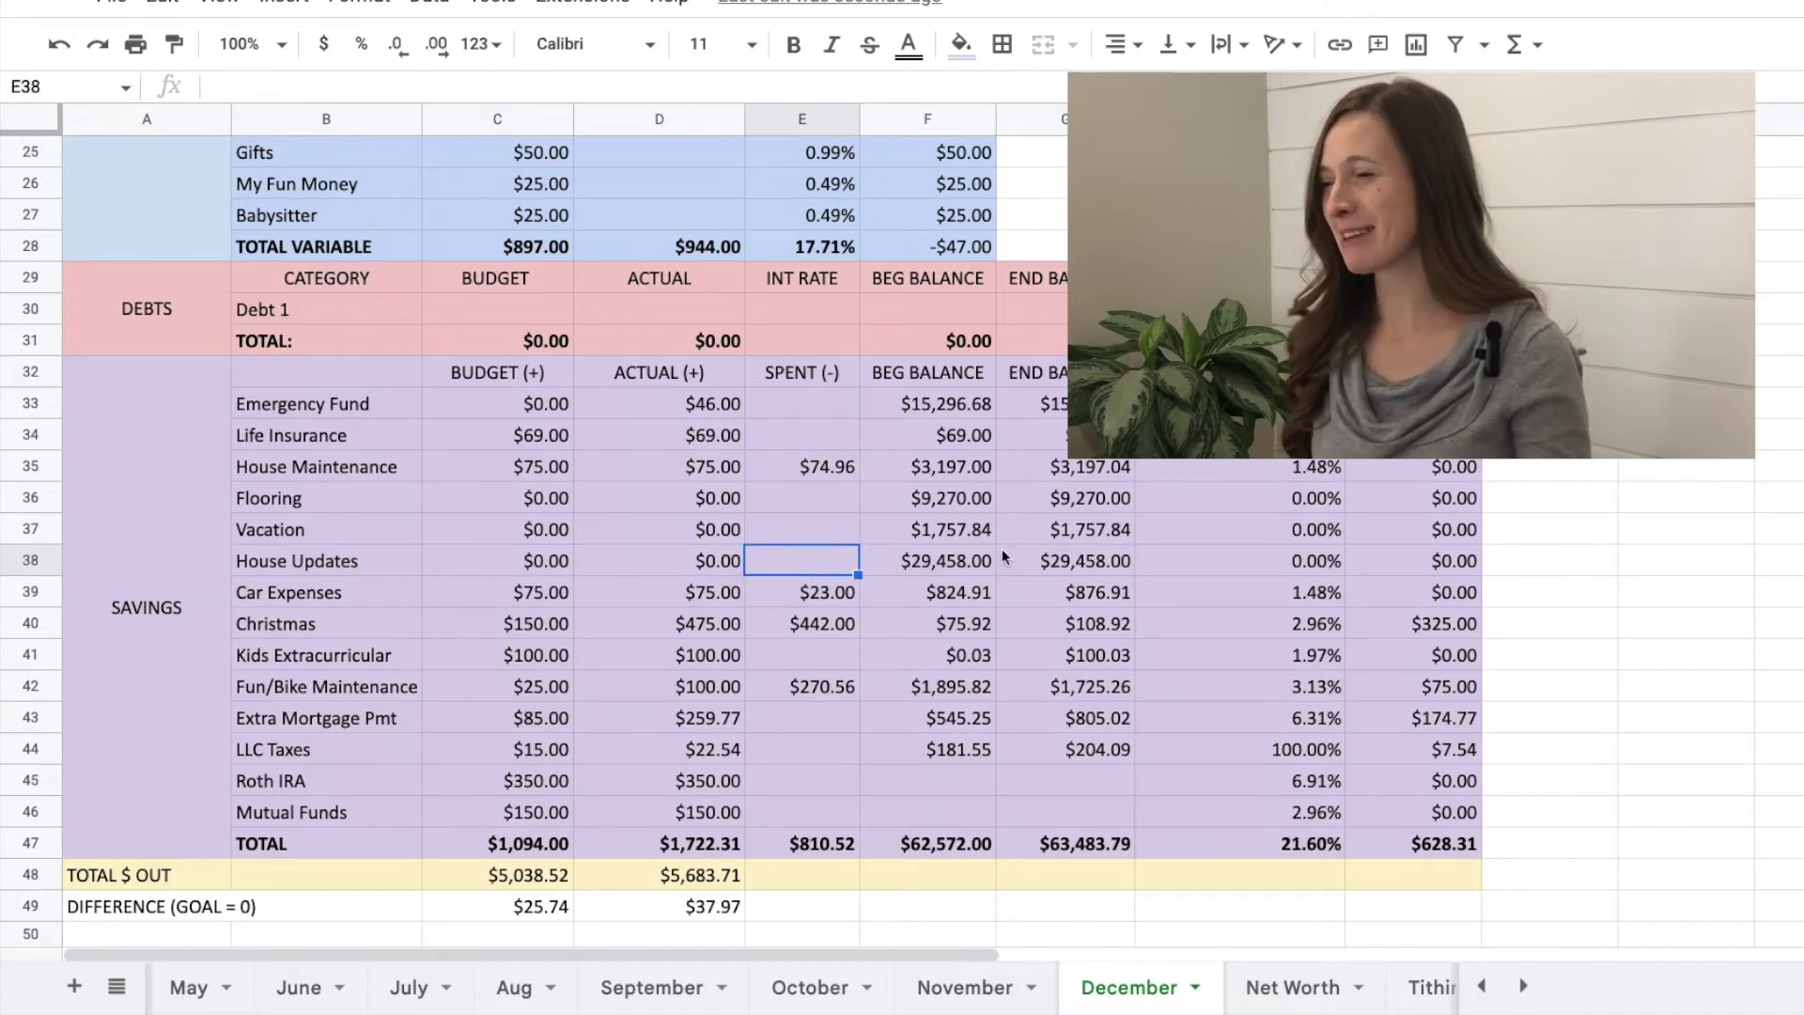
{"action": "left_click", "coordinate": [1070, 566]}
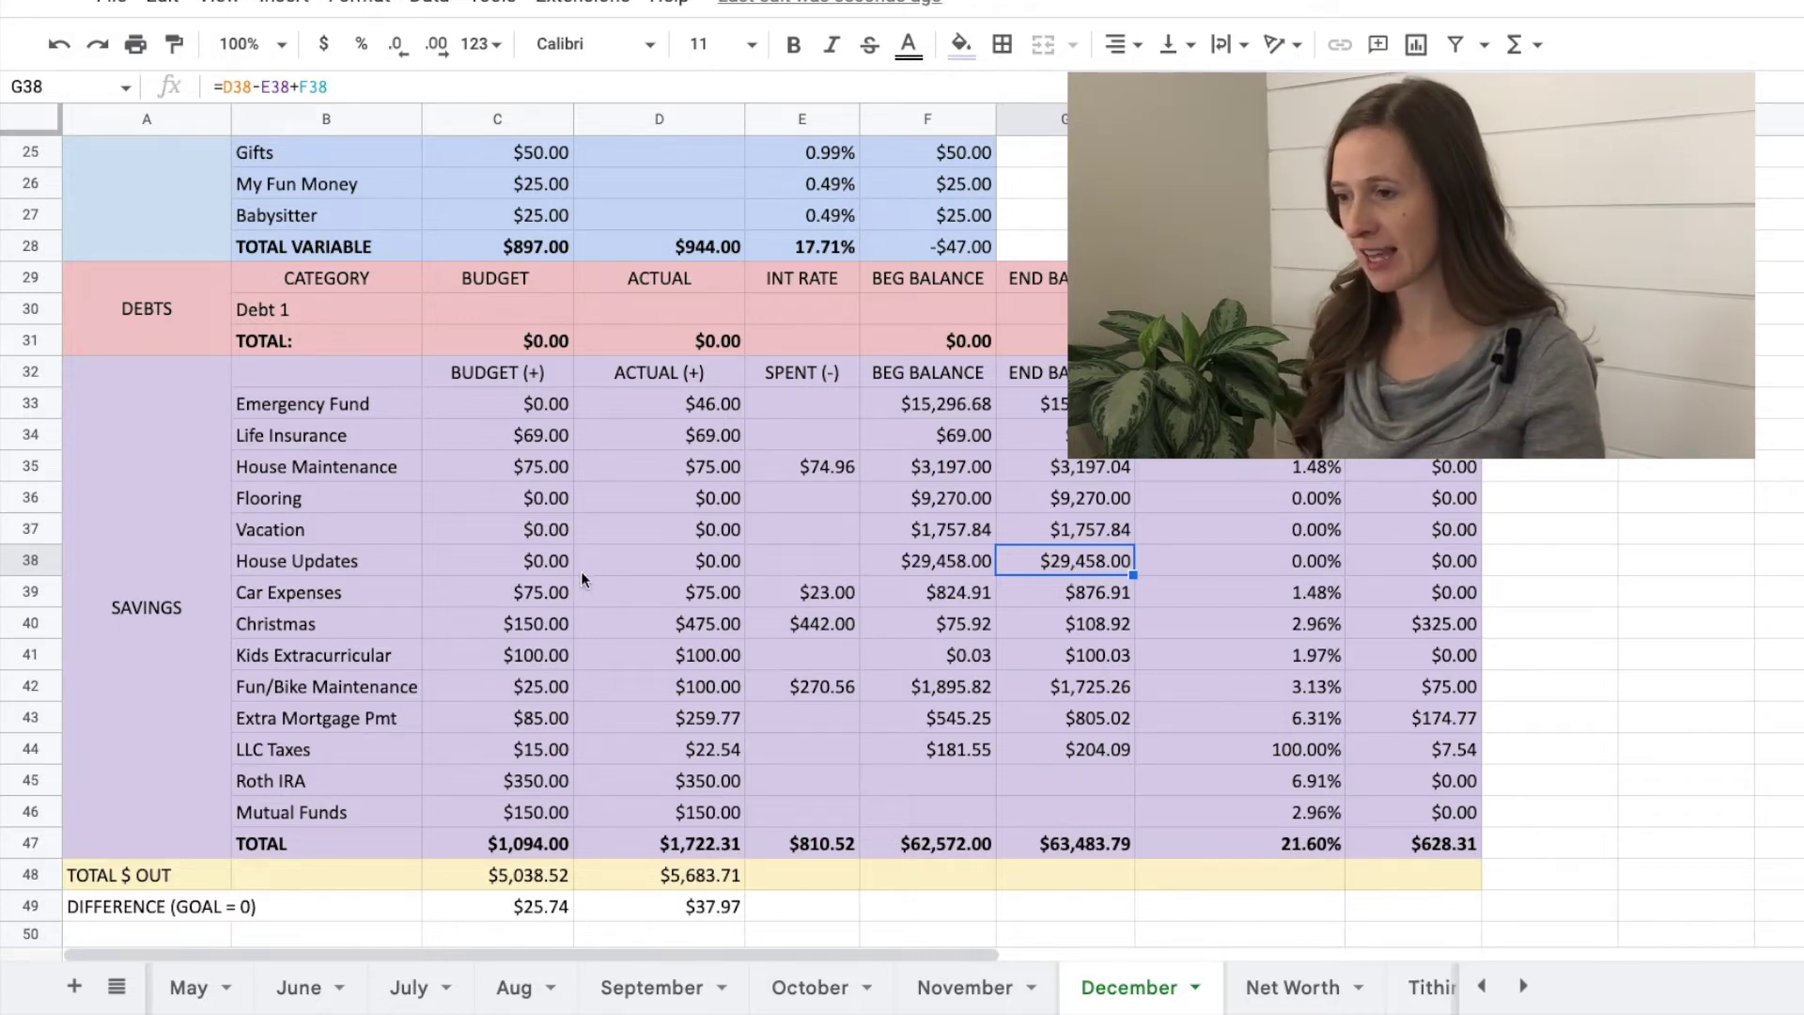
{"action": "left_click", "coordinate": [541, 593]}
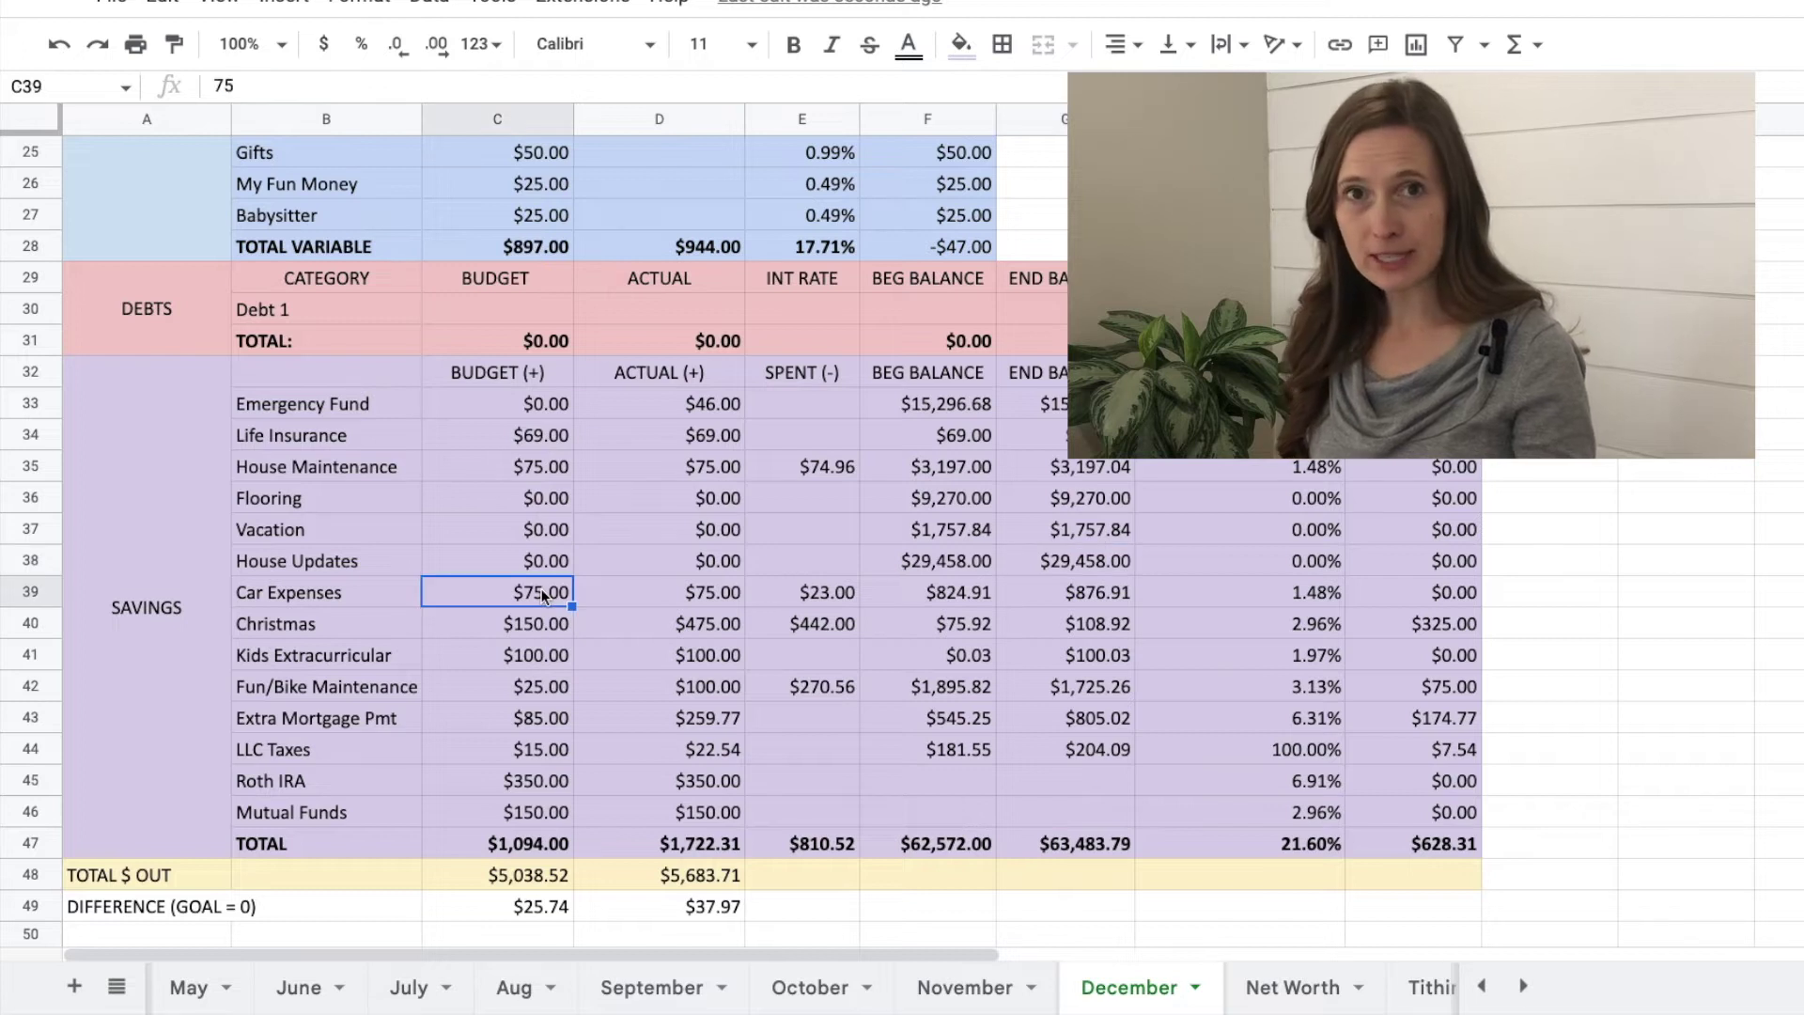
{"action": "left_click", "coordinate": [713, 594]}
{"action": "left_click", "coordinate": [827, 594]}
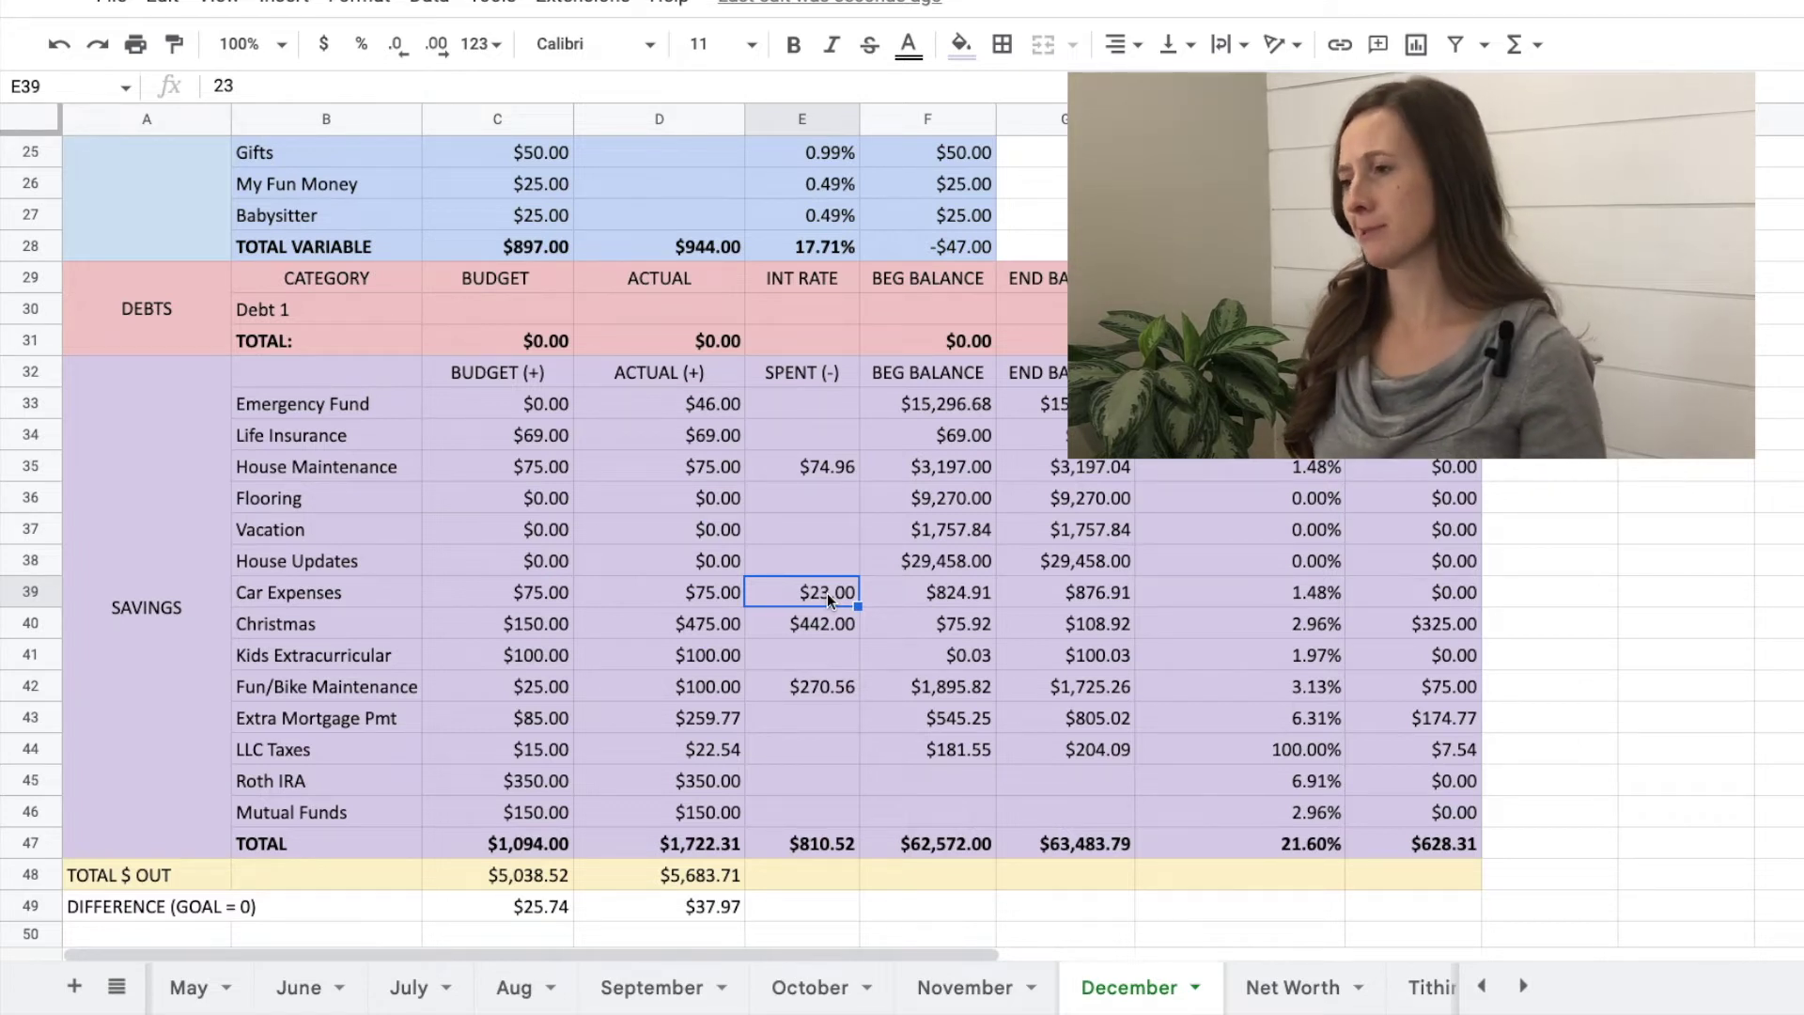
{"action": "left_click", "coordinate": [1101, 599]}
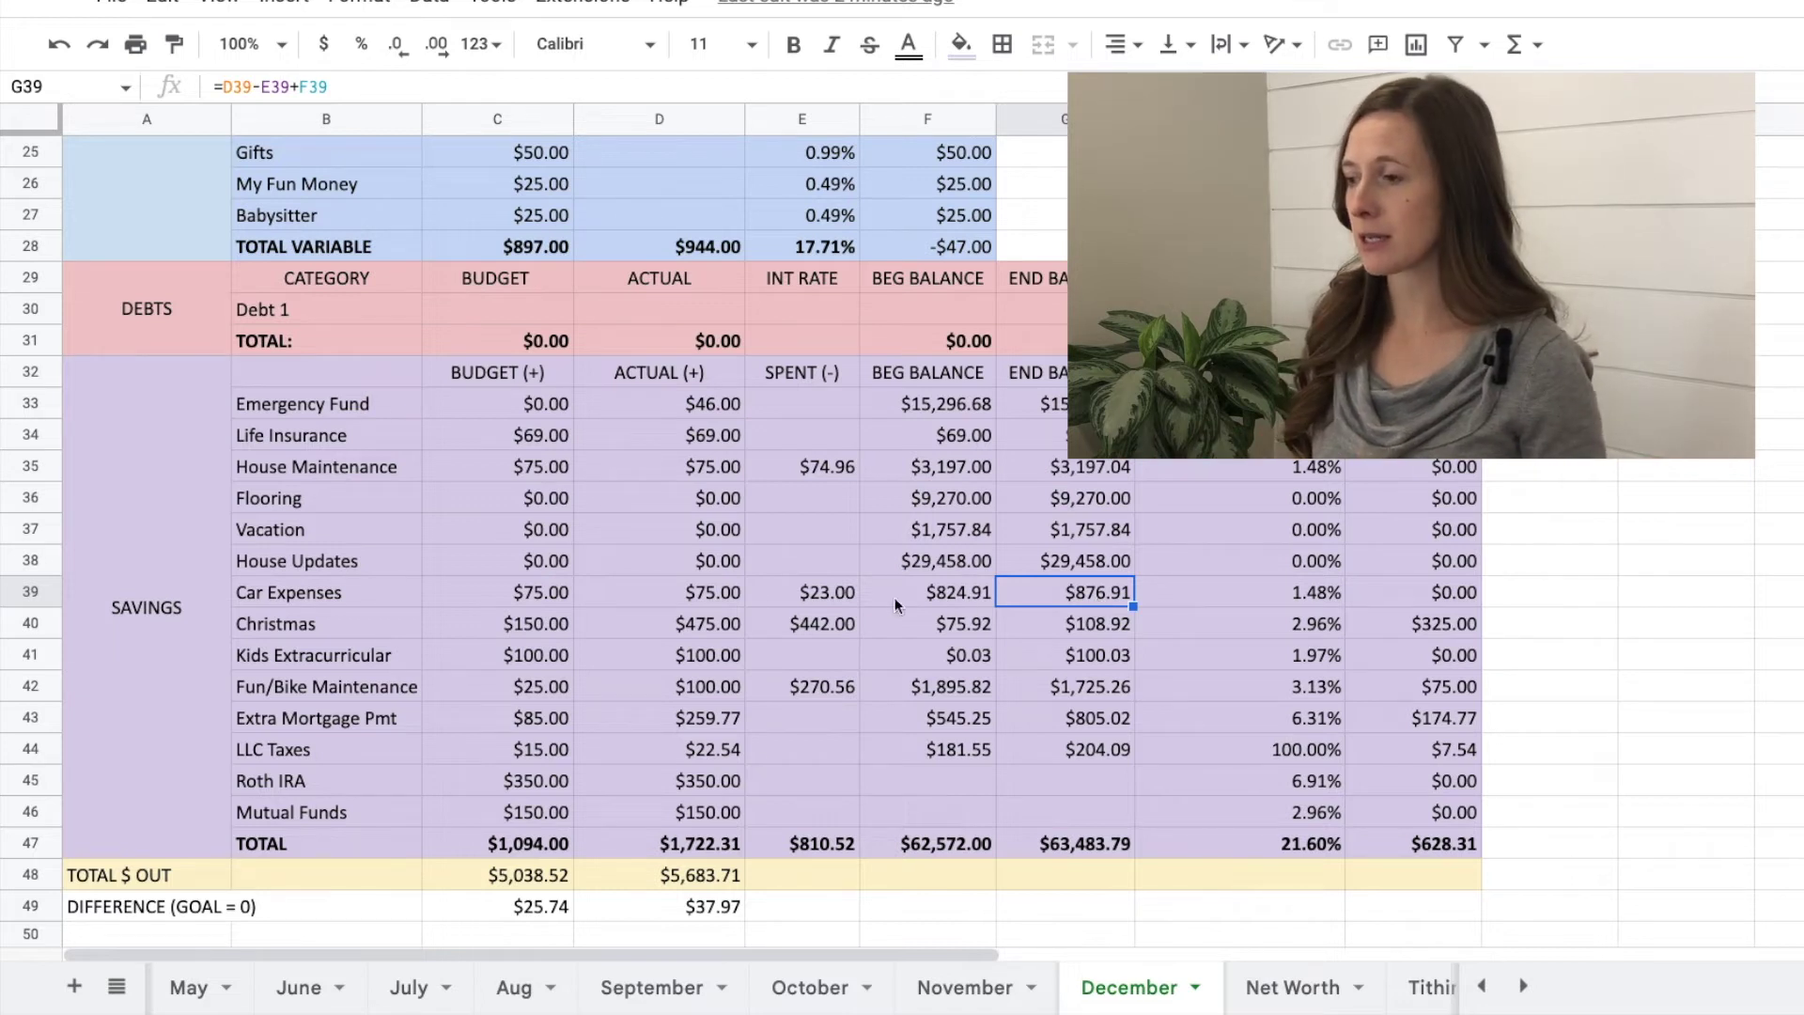
Compare budget, actual, spent amount and ending balance for the Christmas and Kids Extracurricular savings categories
{"action": "left_click", "coordinate": [537, 627]}
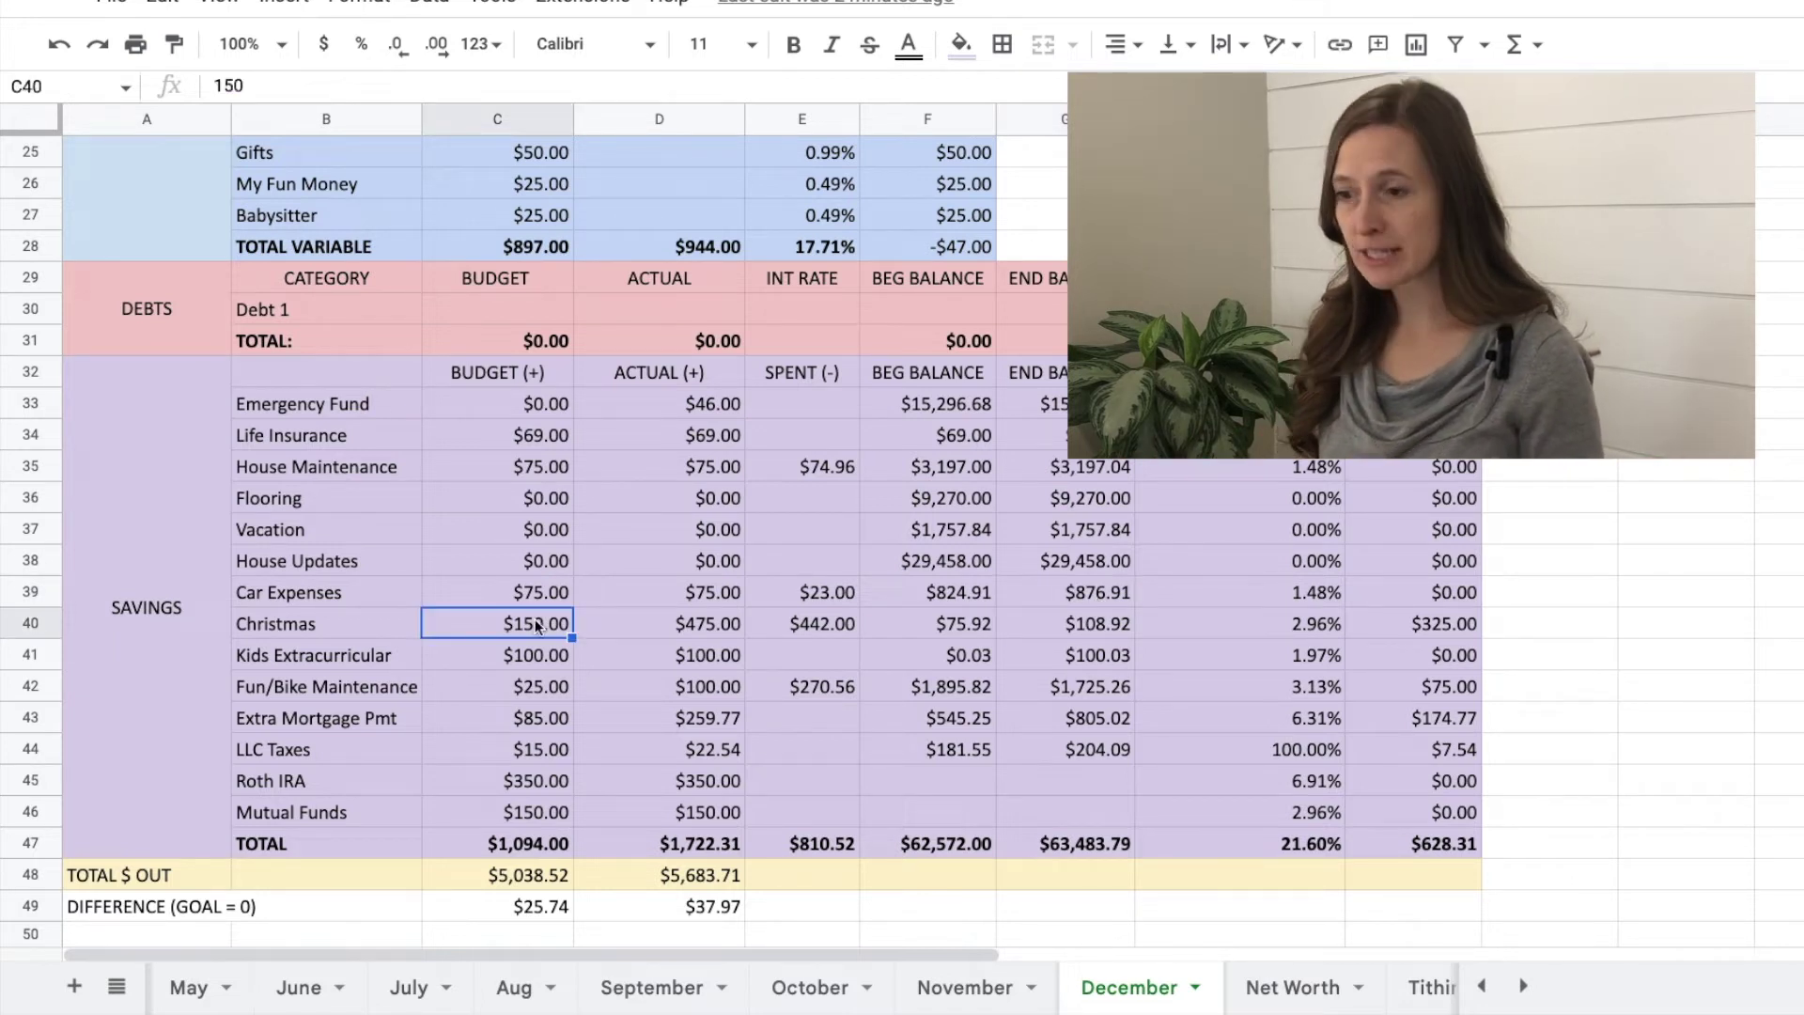
{"action": "left_click", "coordinate": [700, 629]}
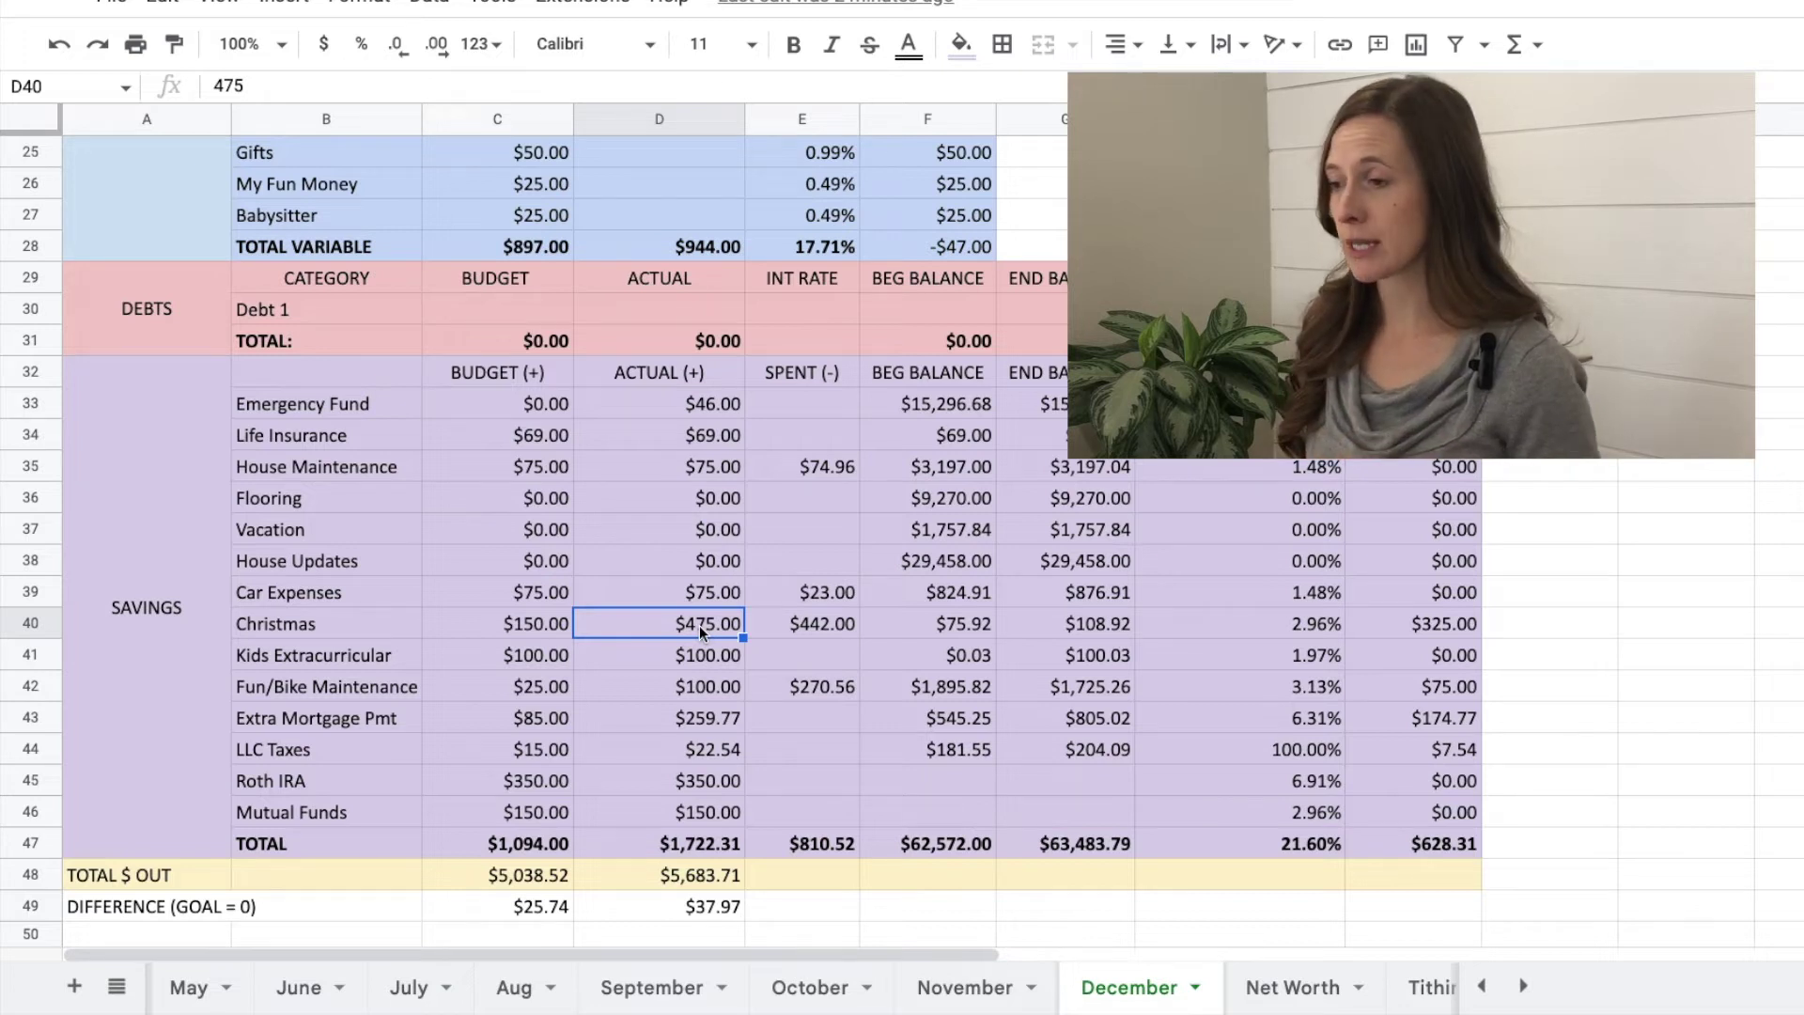
{"action": "left_click", "coordinate": [794, 627]}
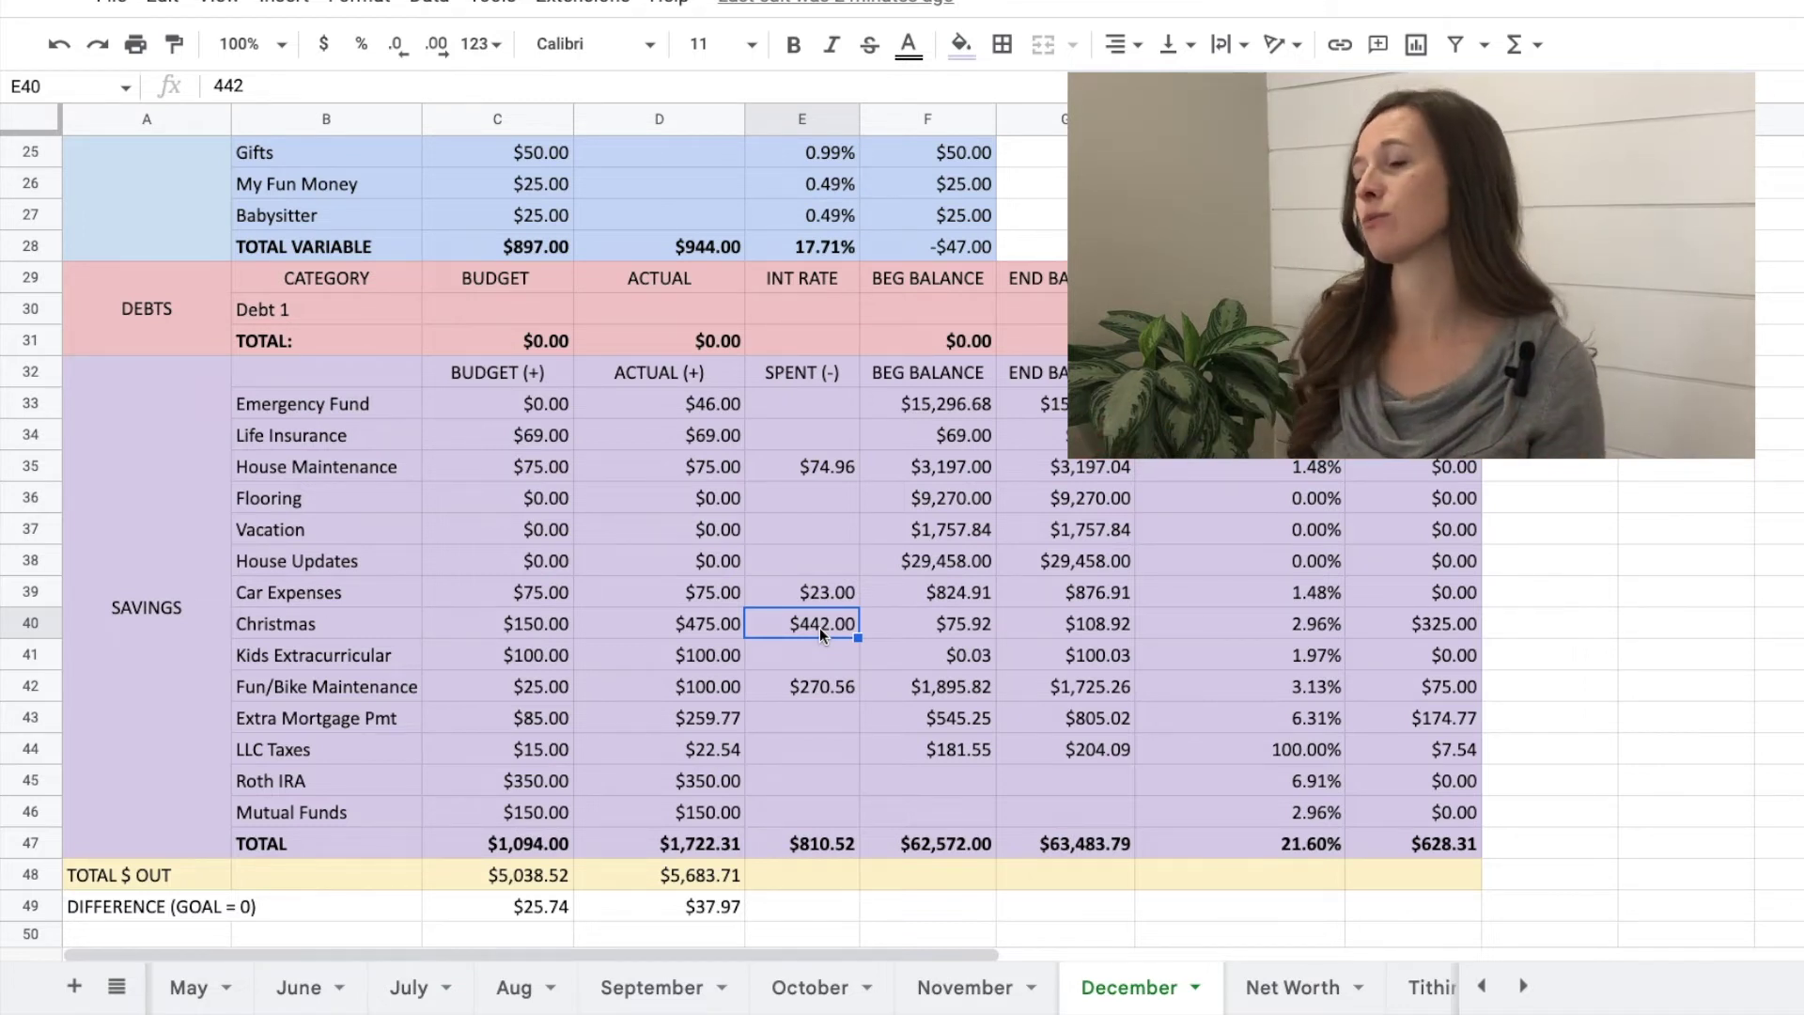
{"action": "left_click", "coordinate": [1096, 620]}
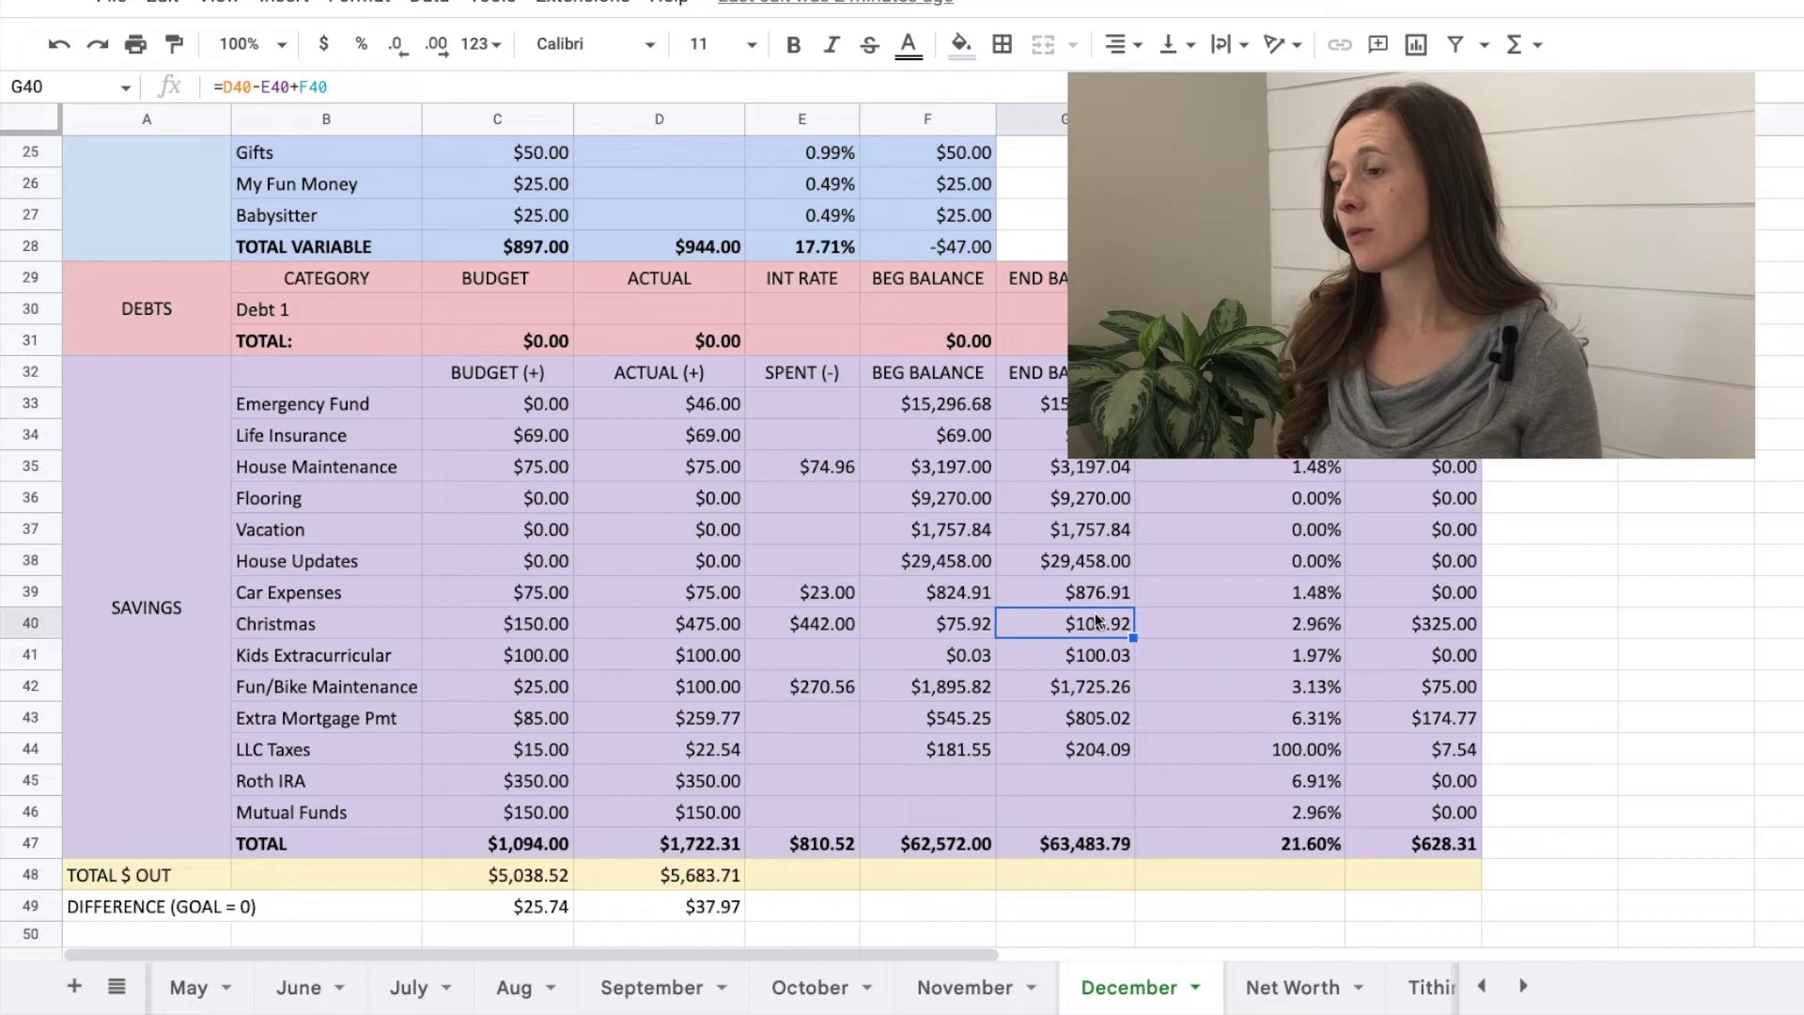
{"action": "left_click", "coordinate": [541, 651]}
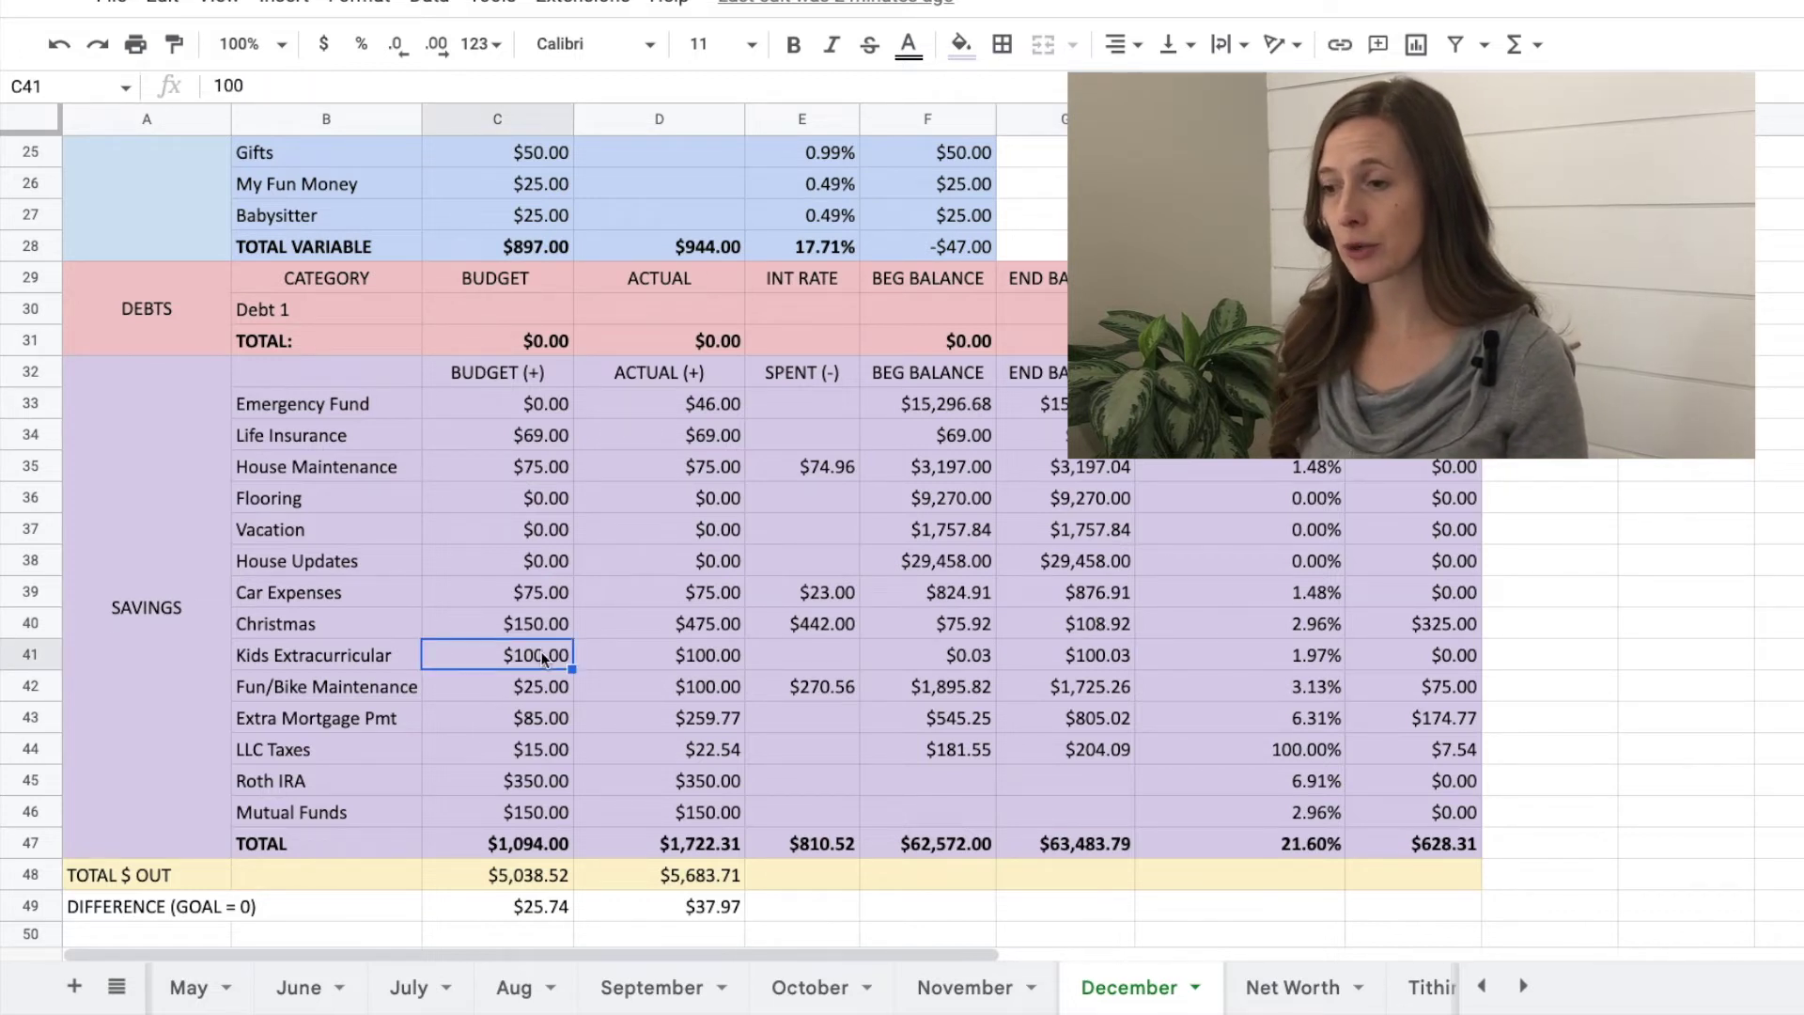
{"action": "left_click", "coordinate": [708, 655]}
{"action": "left_click", "coordinate": [800, 668]}
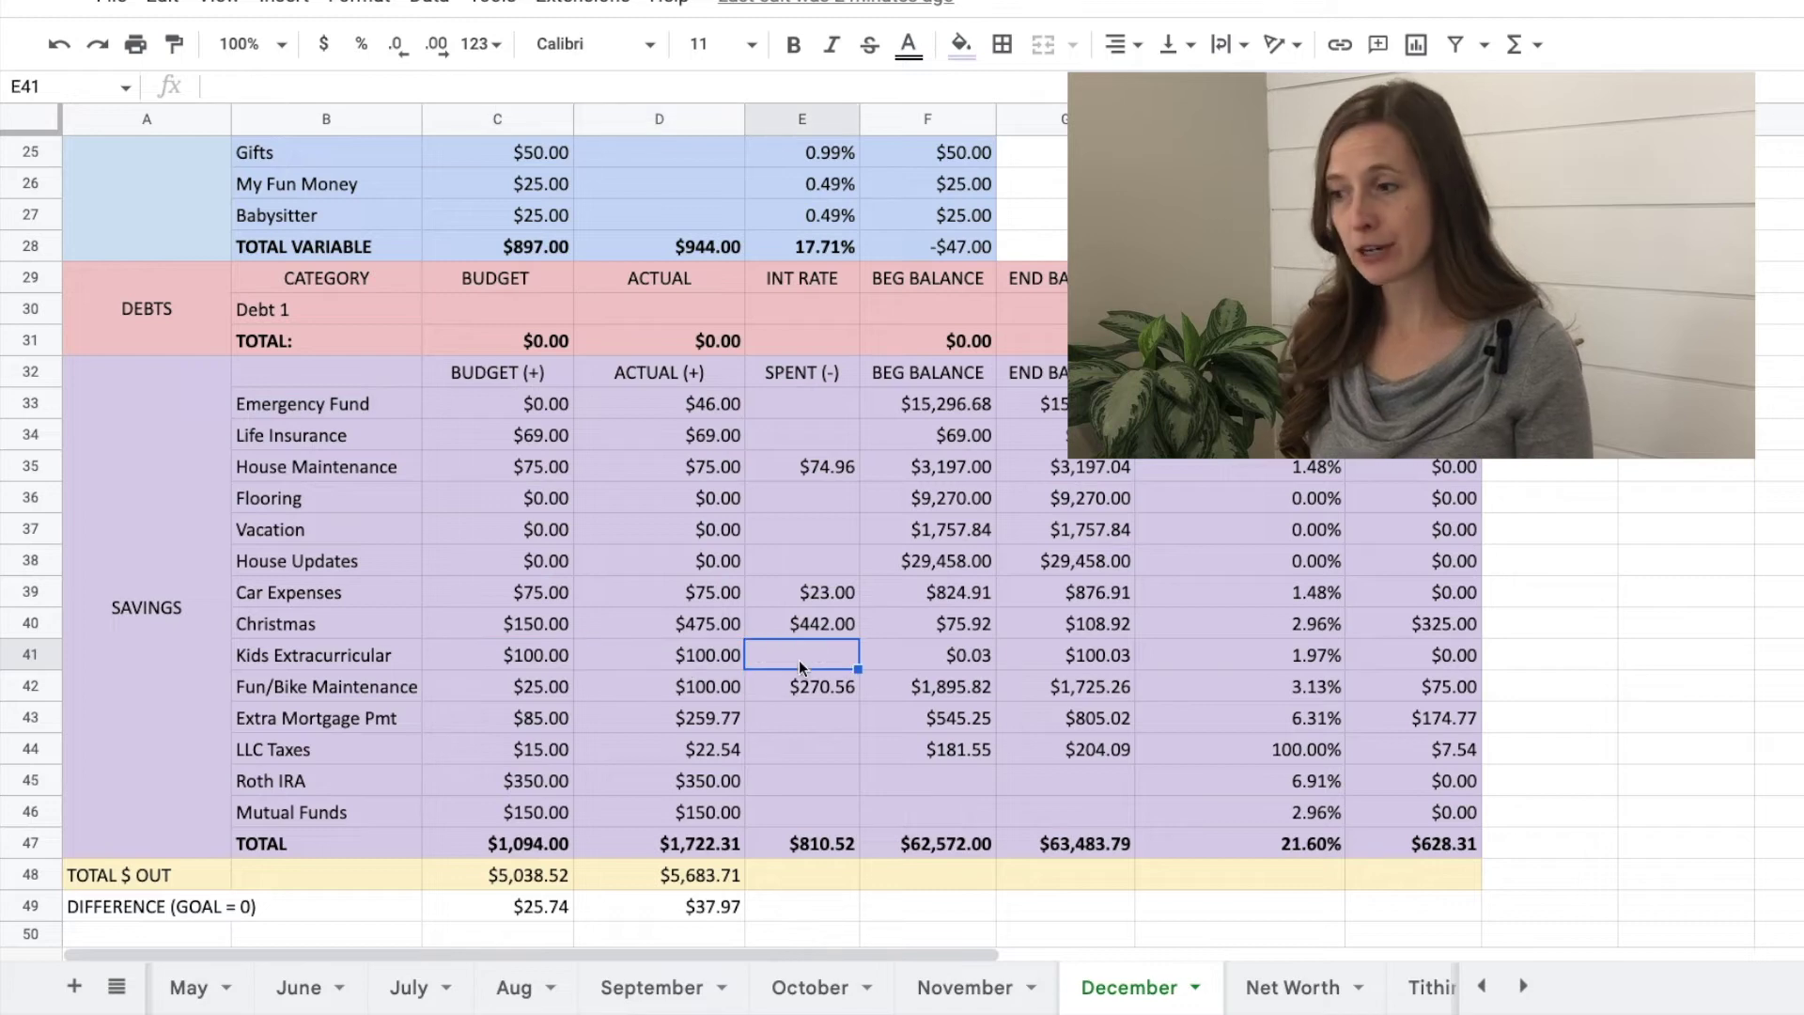
{"action": "left_click", "coordinate": [1101, 656]}
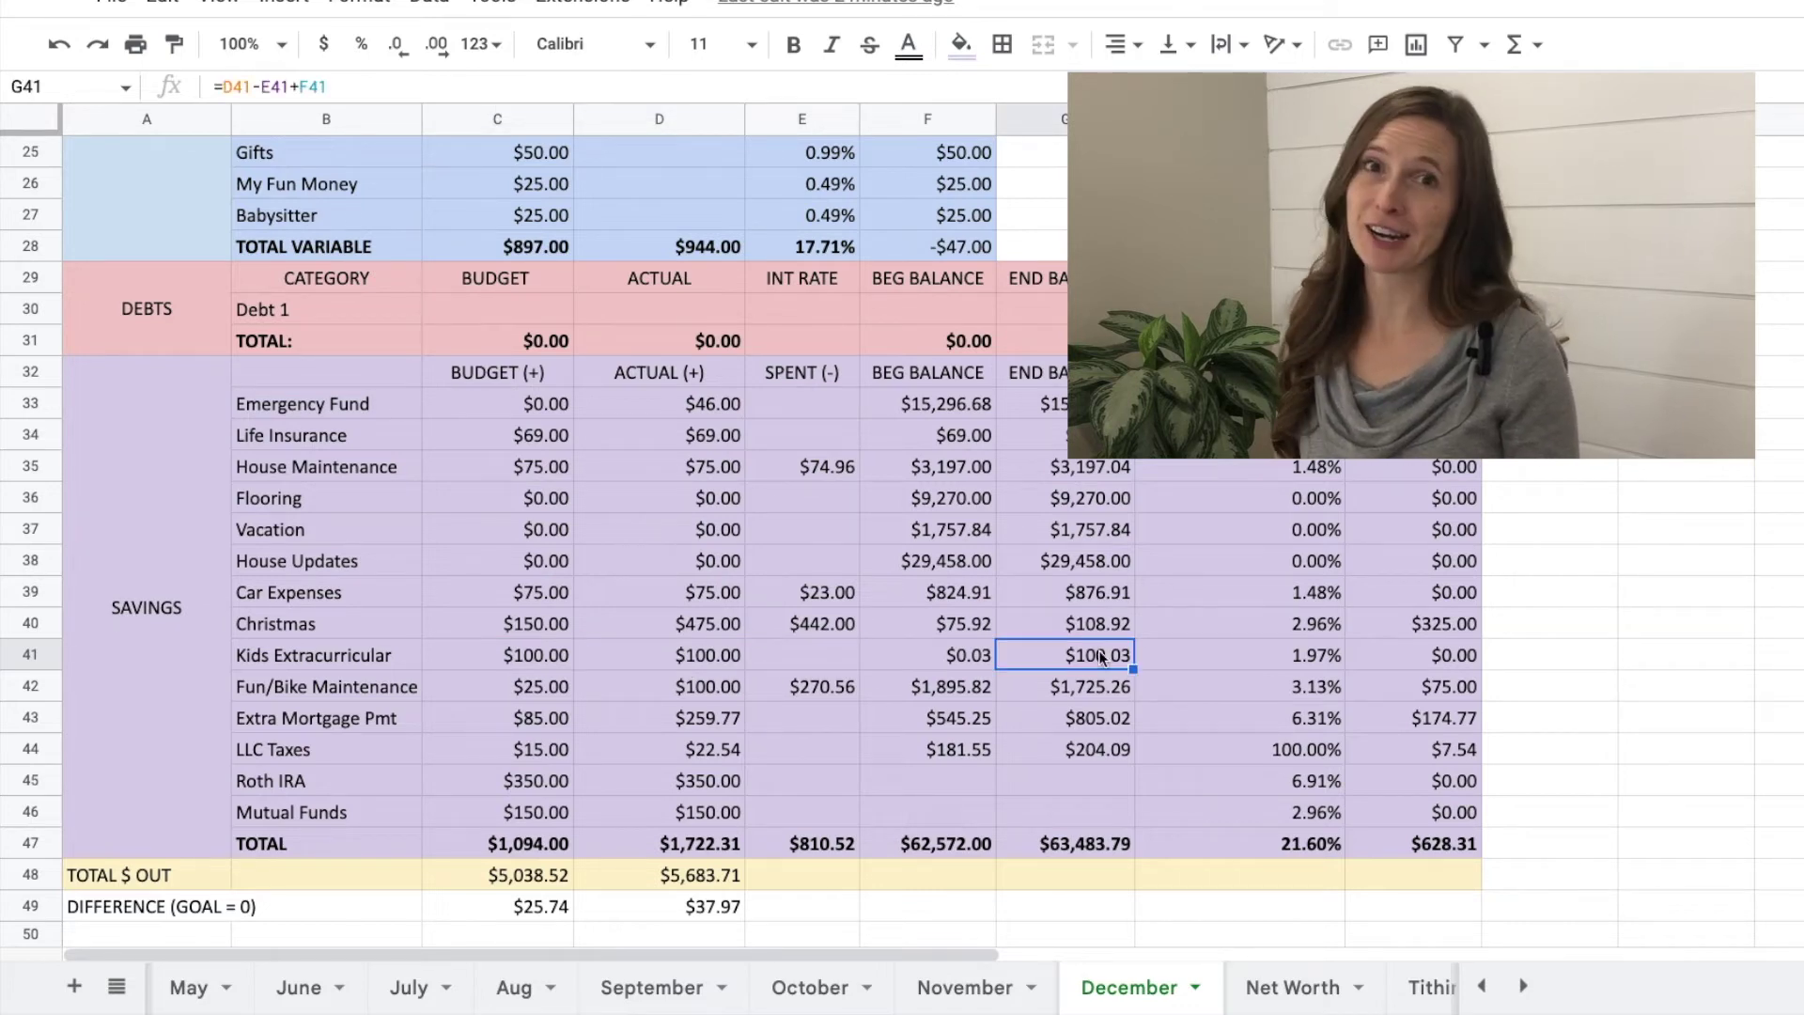
Examine the Fun/Bike Maintenance budget, actual, spent amount and ending balance, and the Extra Mortgage Pmt budget, actual and ending balance
{"action": "scroll", "coordinate": [488, 818], "scroll_direction": "up", "scroll_amount": 2}
{"action": "left_click", "coordinate": [488, 817]}
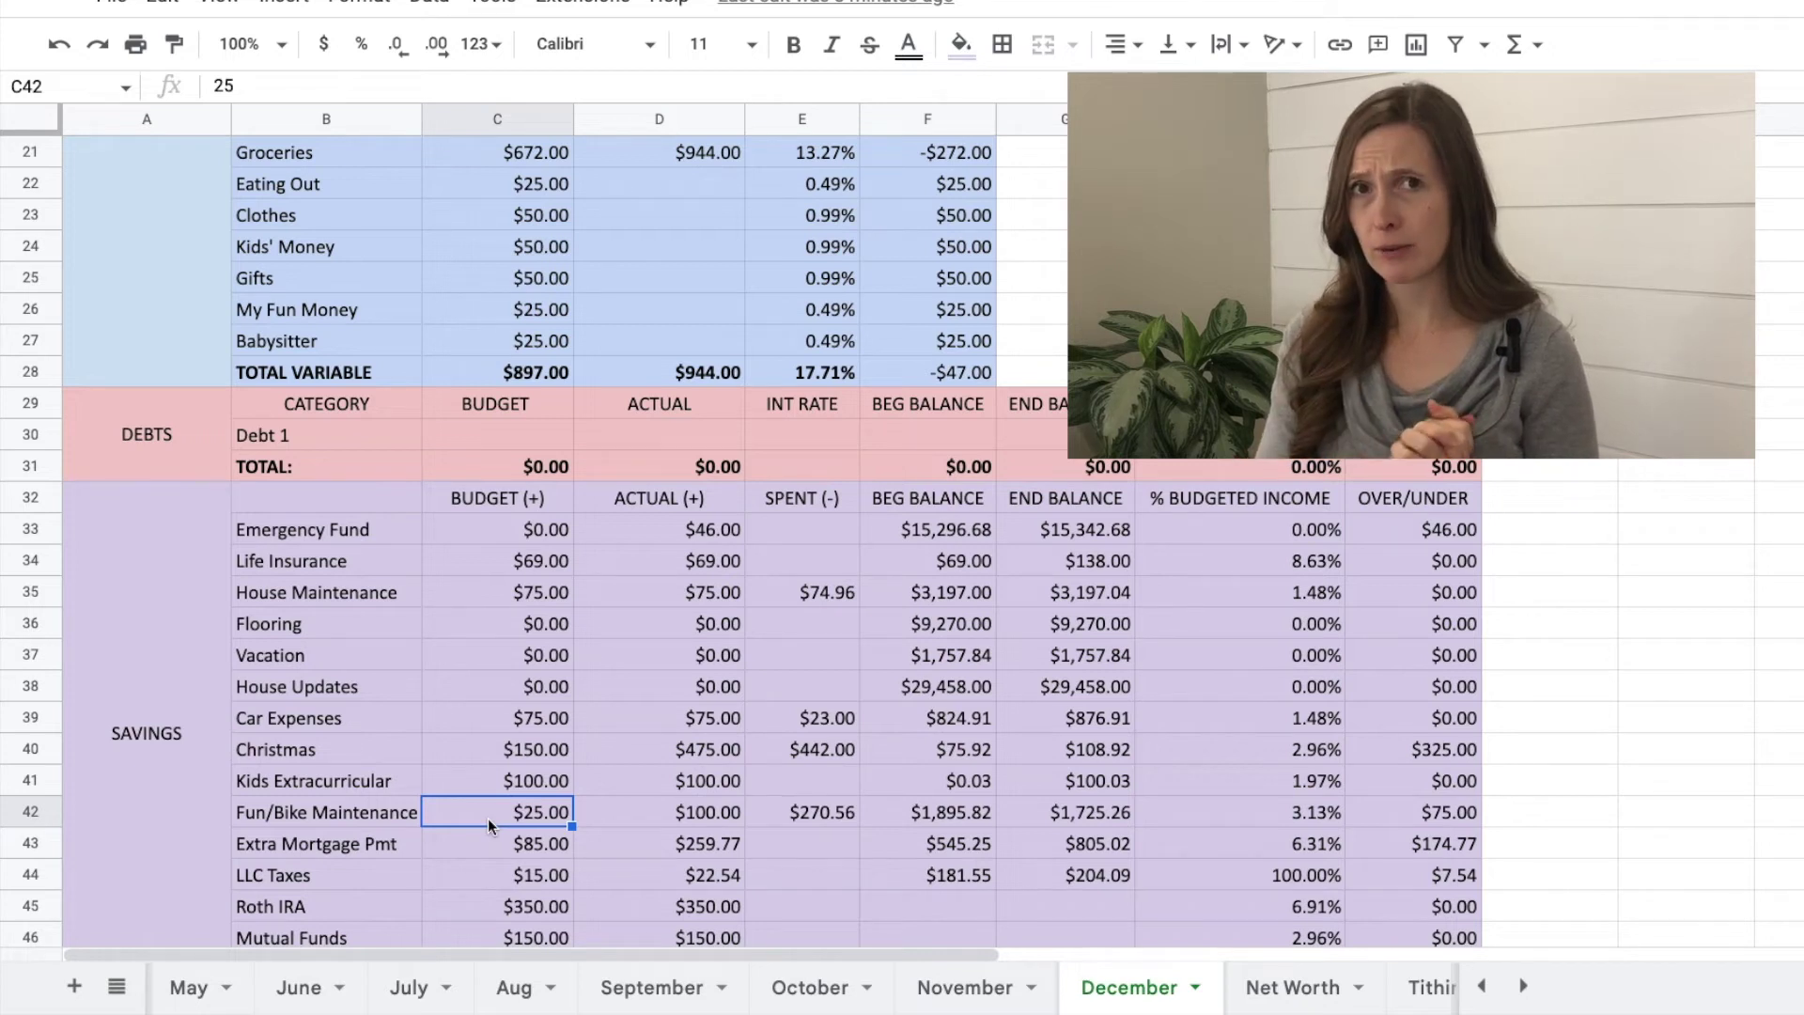
{"action": "left_click", "coordinate": [705, 815]}
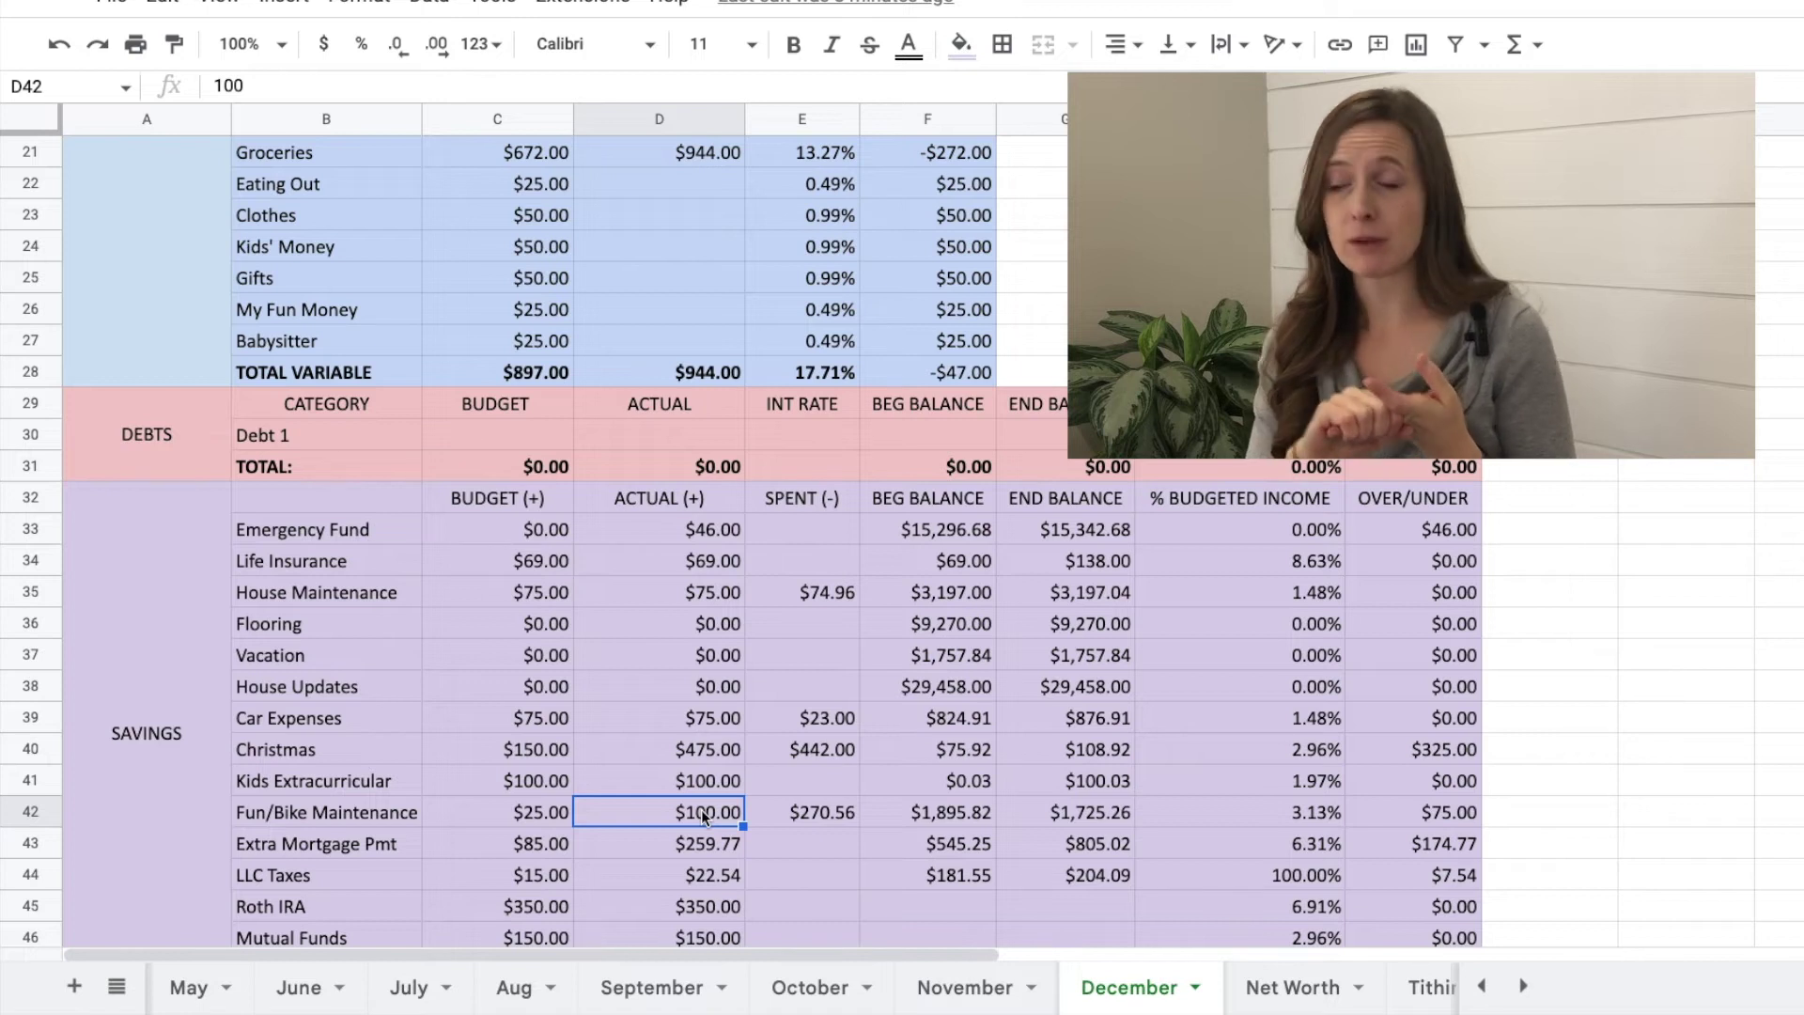
{"action": "left_click", "coordinate": [827, 812]}
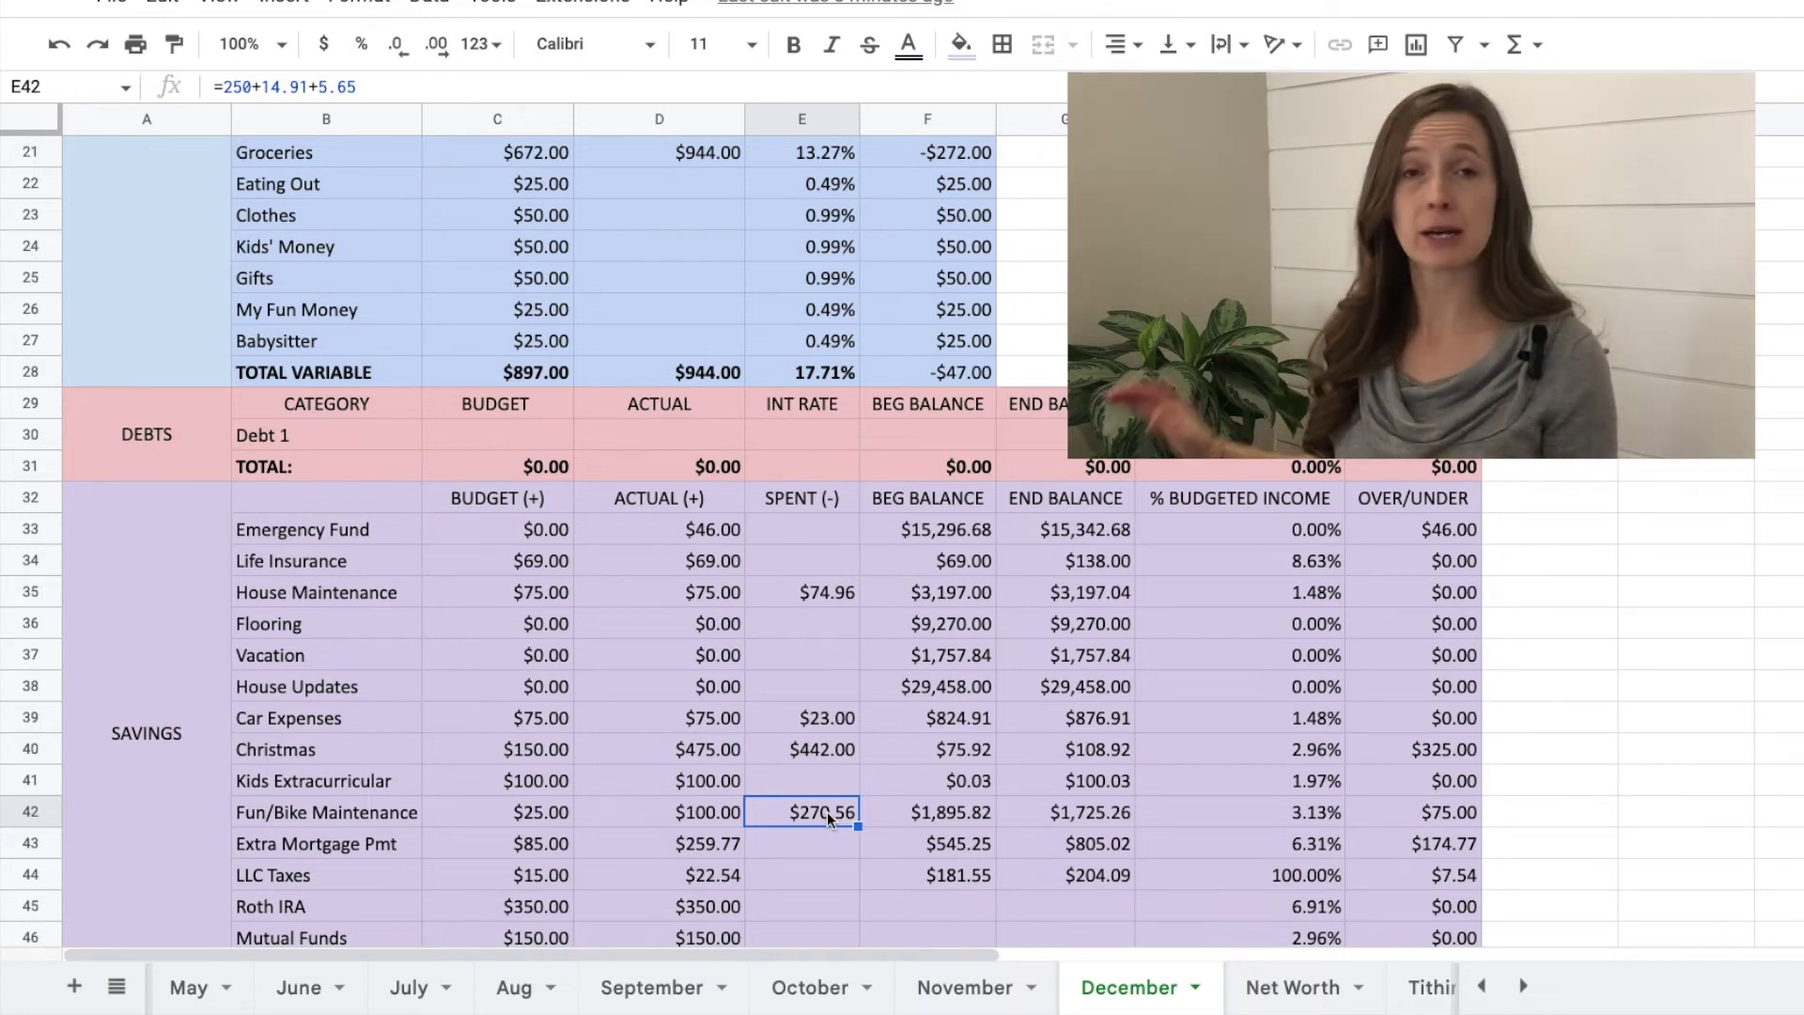
{"action": "left_click", "coordinate": [1079, 810]}
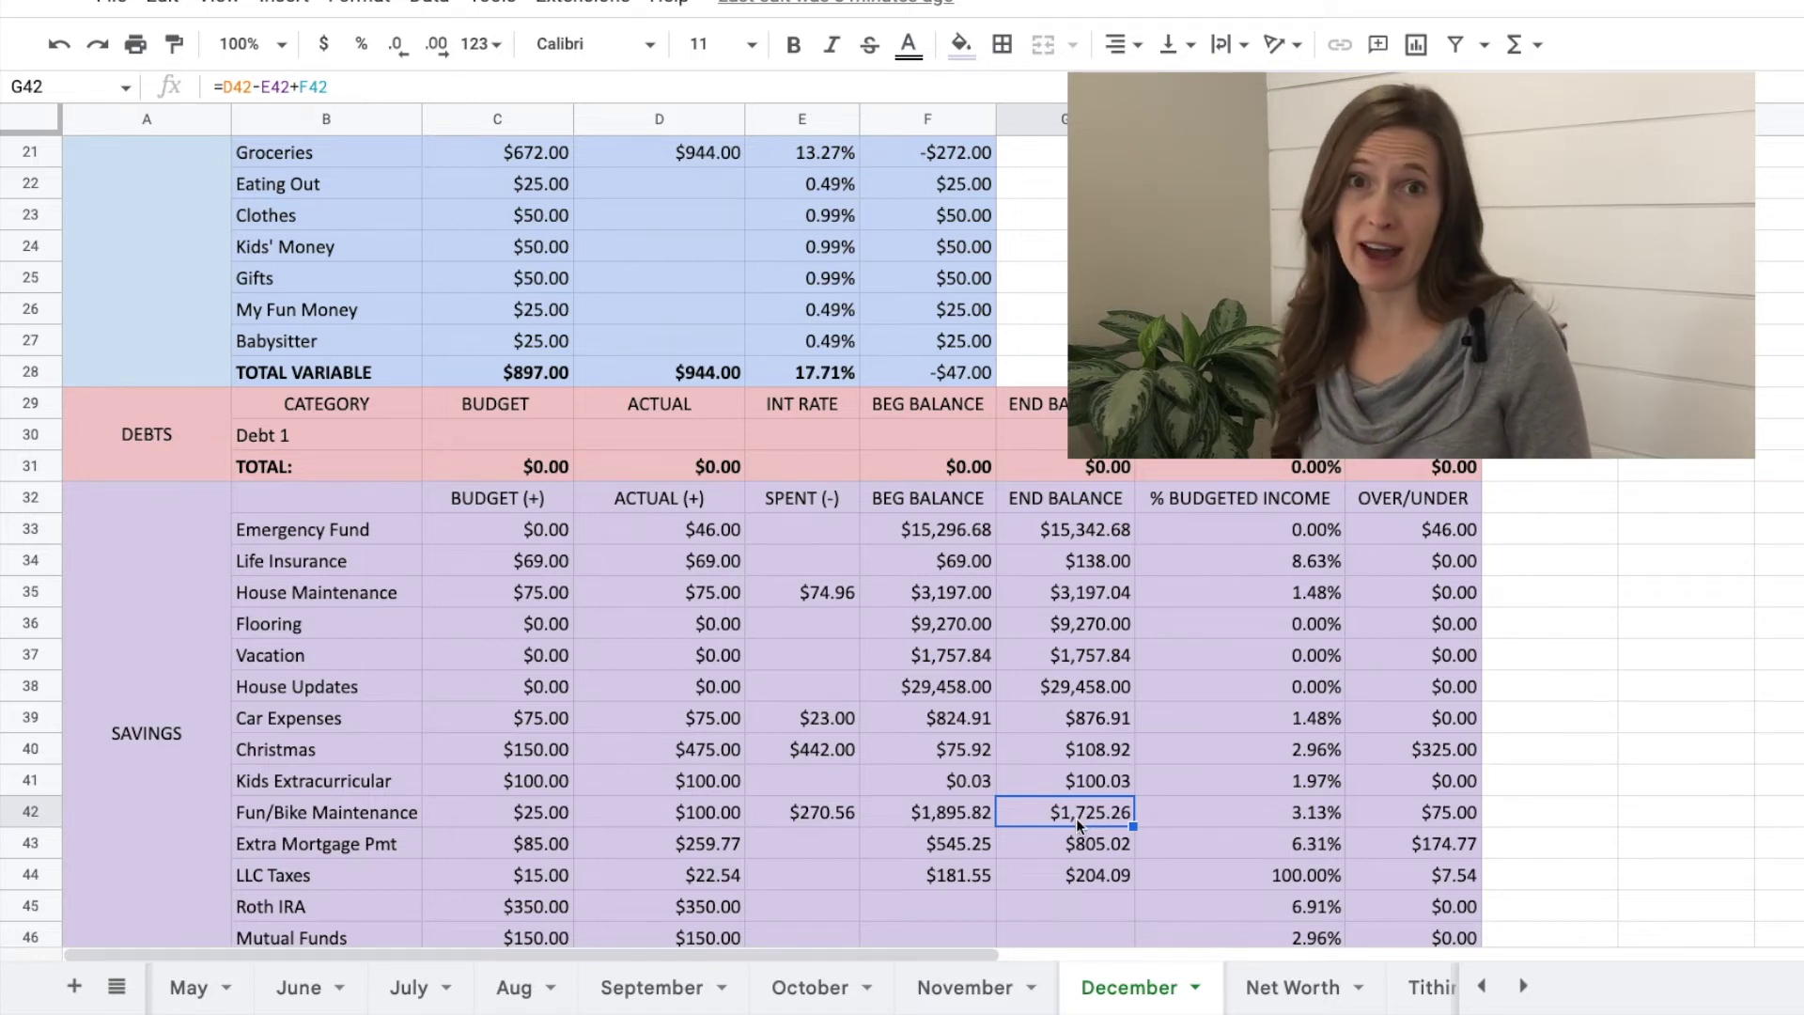
{"action": "left_click", "coordinate": [537, 844]}
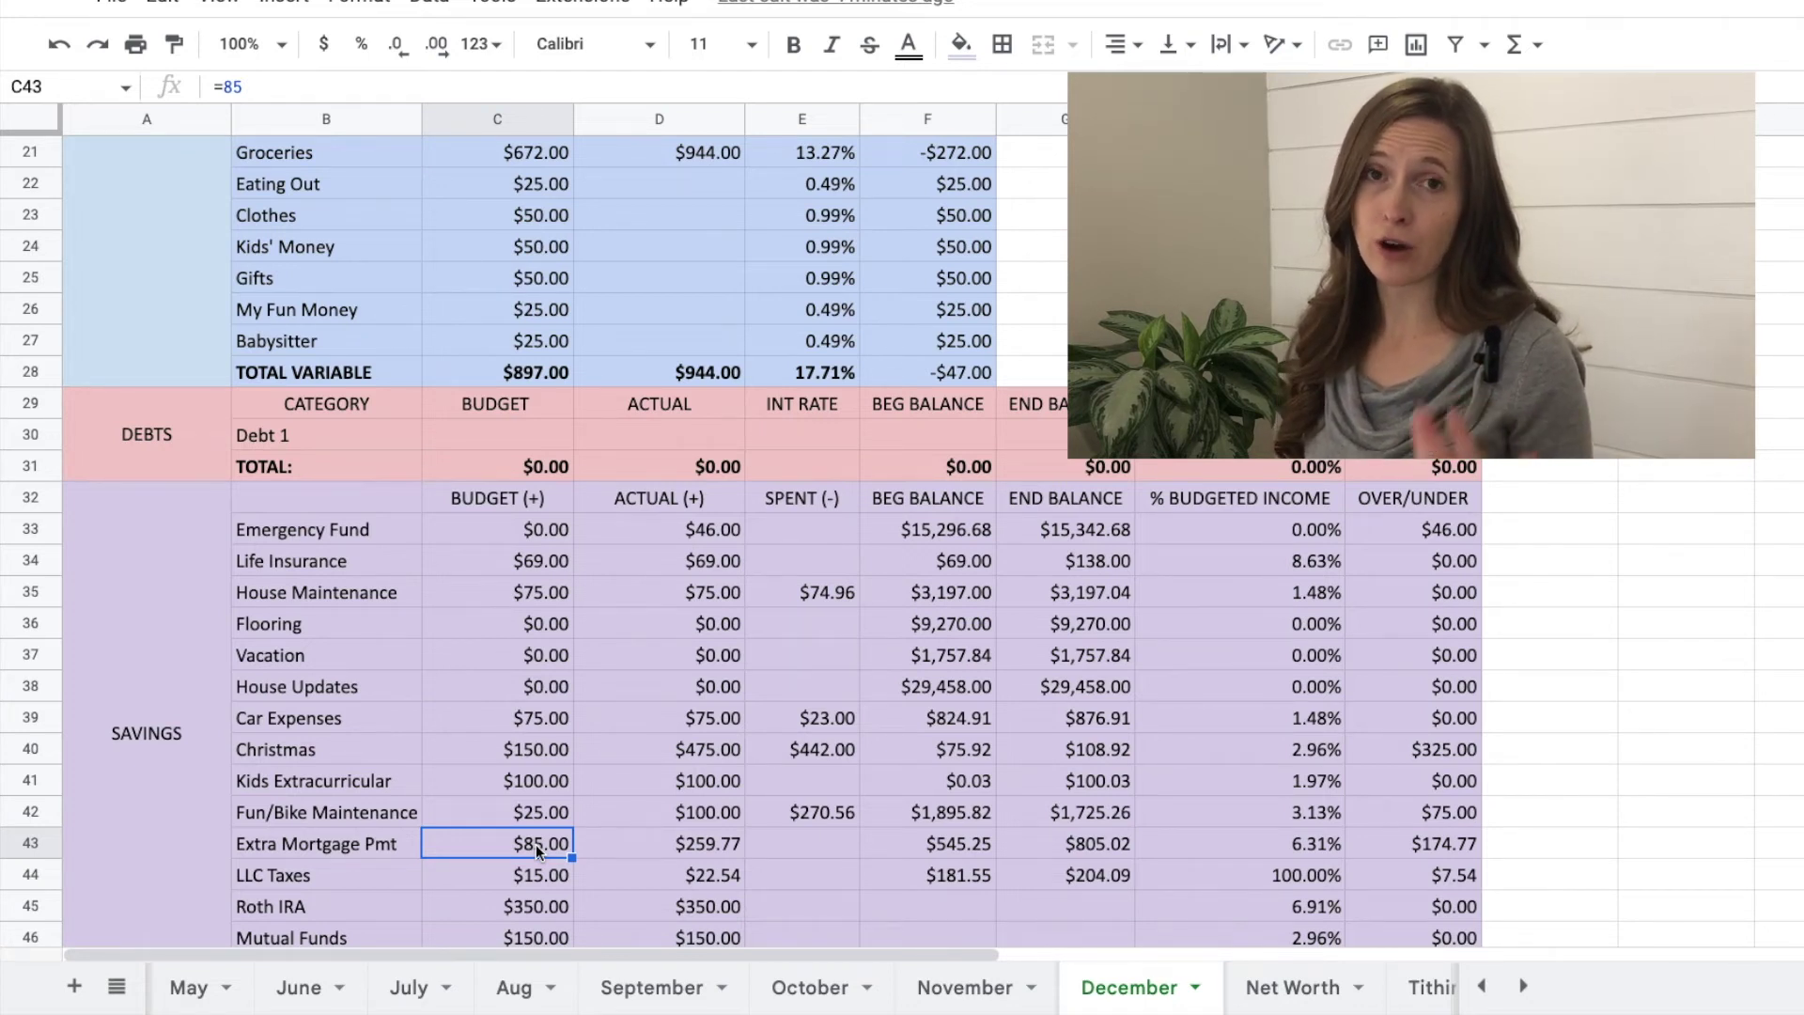
{"action": "left_click", "coordinate": [721, 846]}
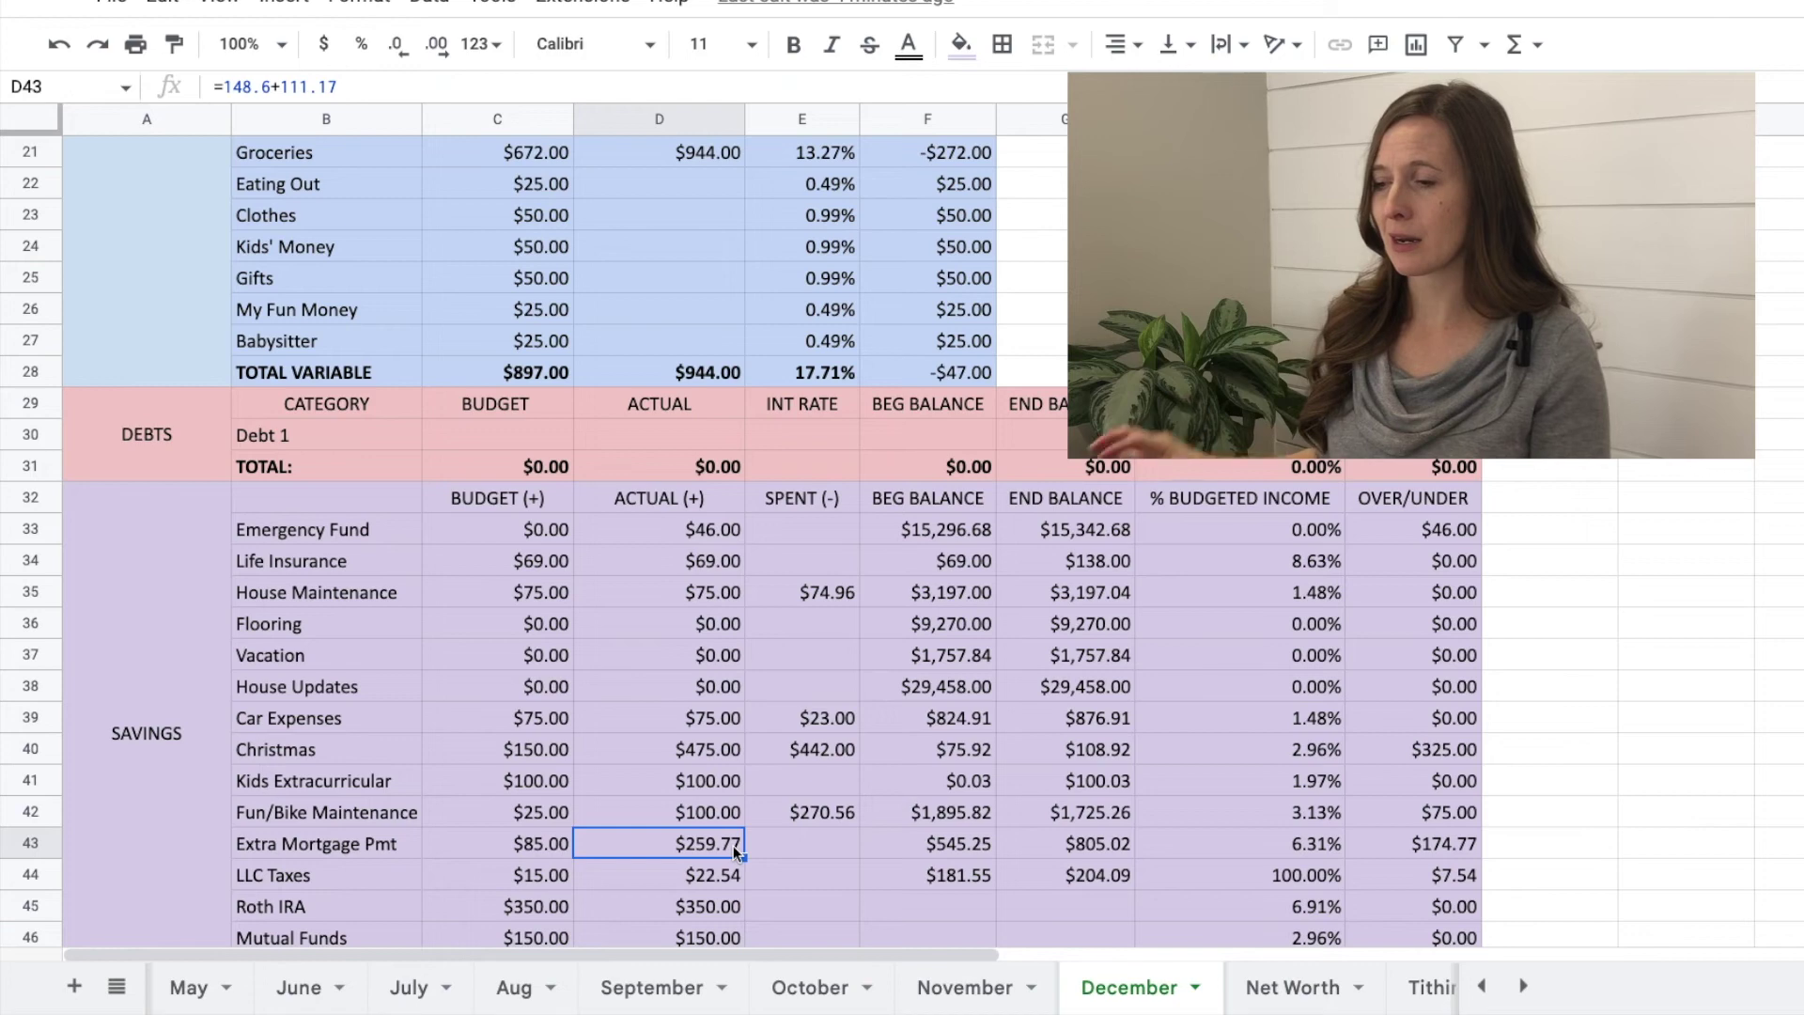
{"action": "left_click", "coordinate": [1114, 851]}
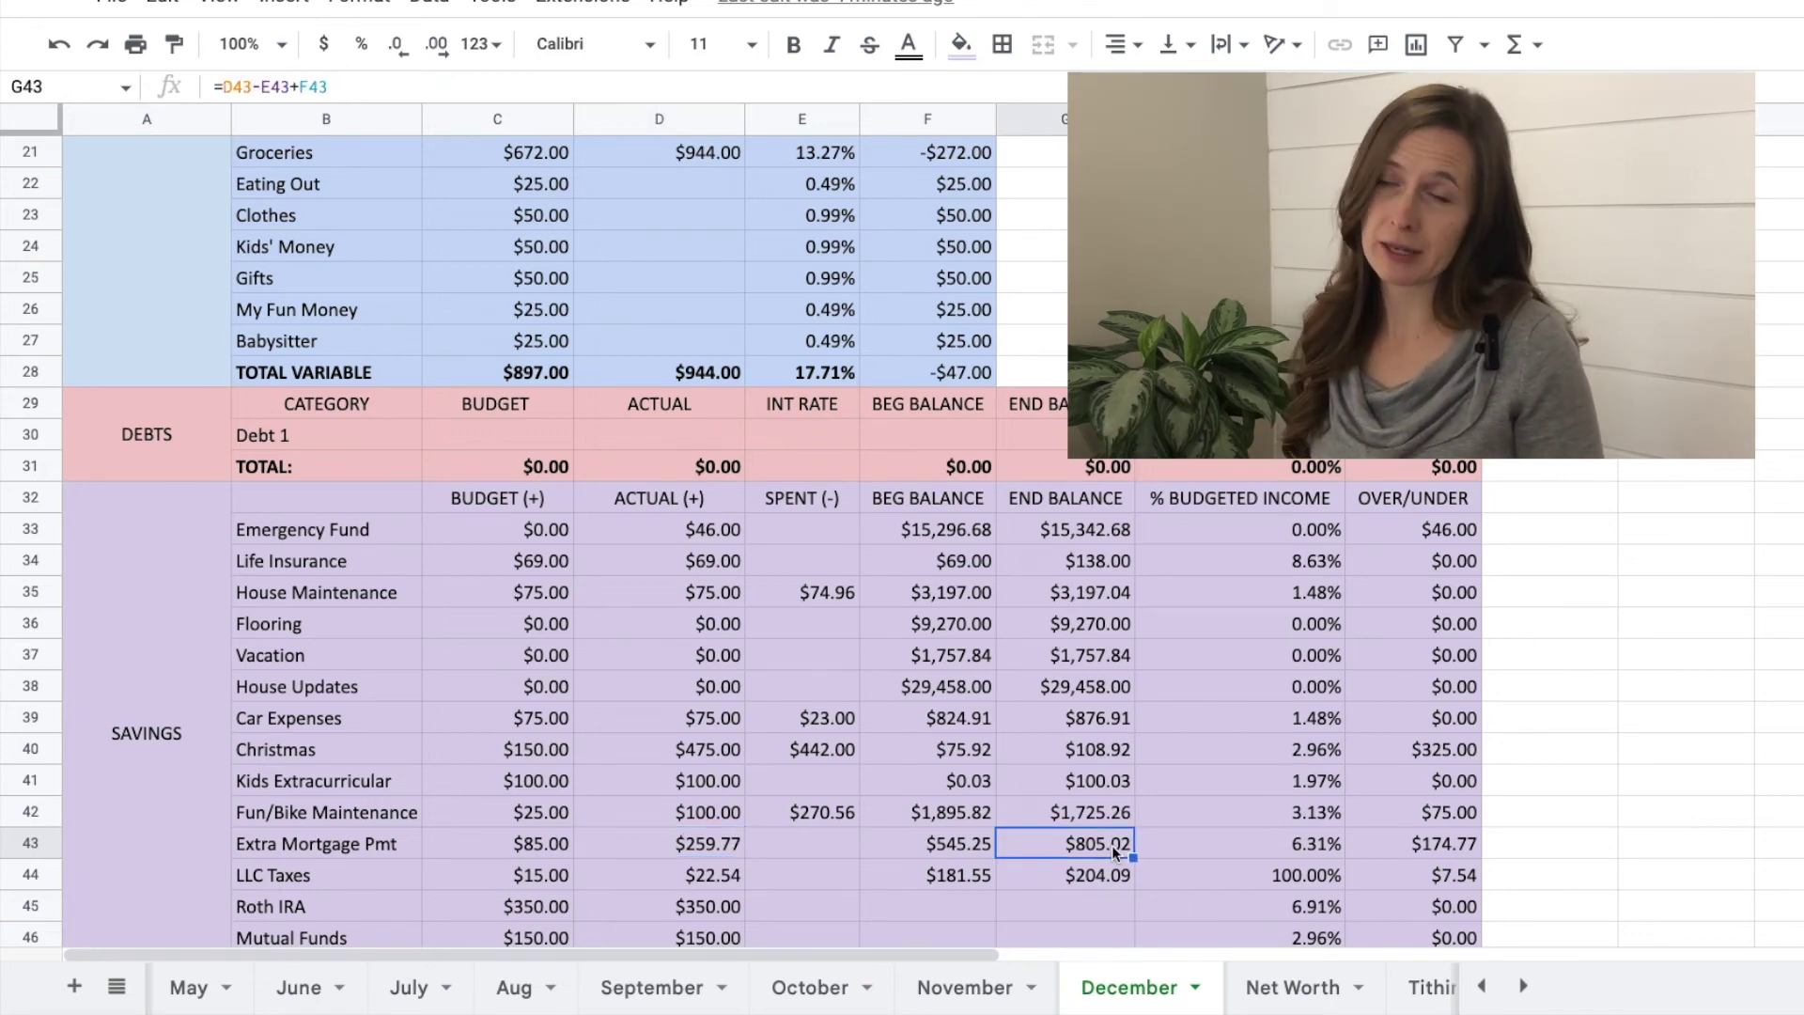
Check the LLC Taxes budget, actual and ending balance, and the Roth IRA budget, actual, spent and balance cells
{"action": "scroll", "coordinate": [686, 808], "scroll_direction": "down", "scroll_amount": 2}
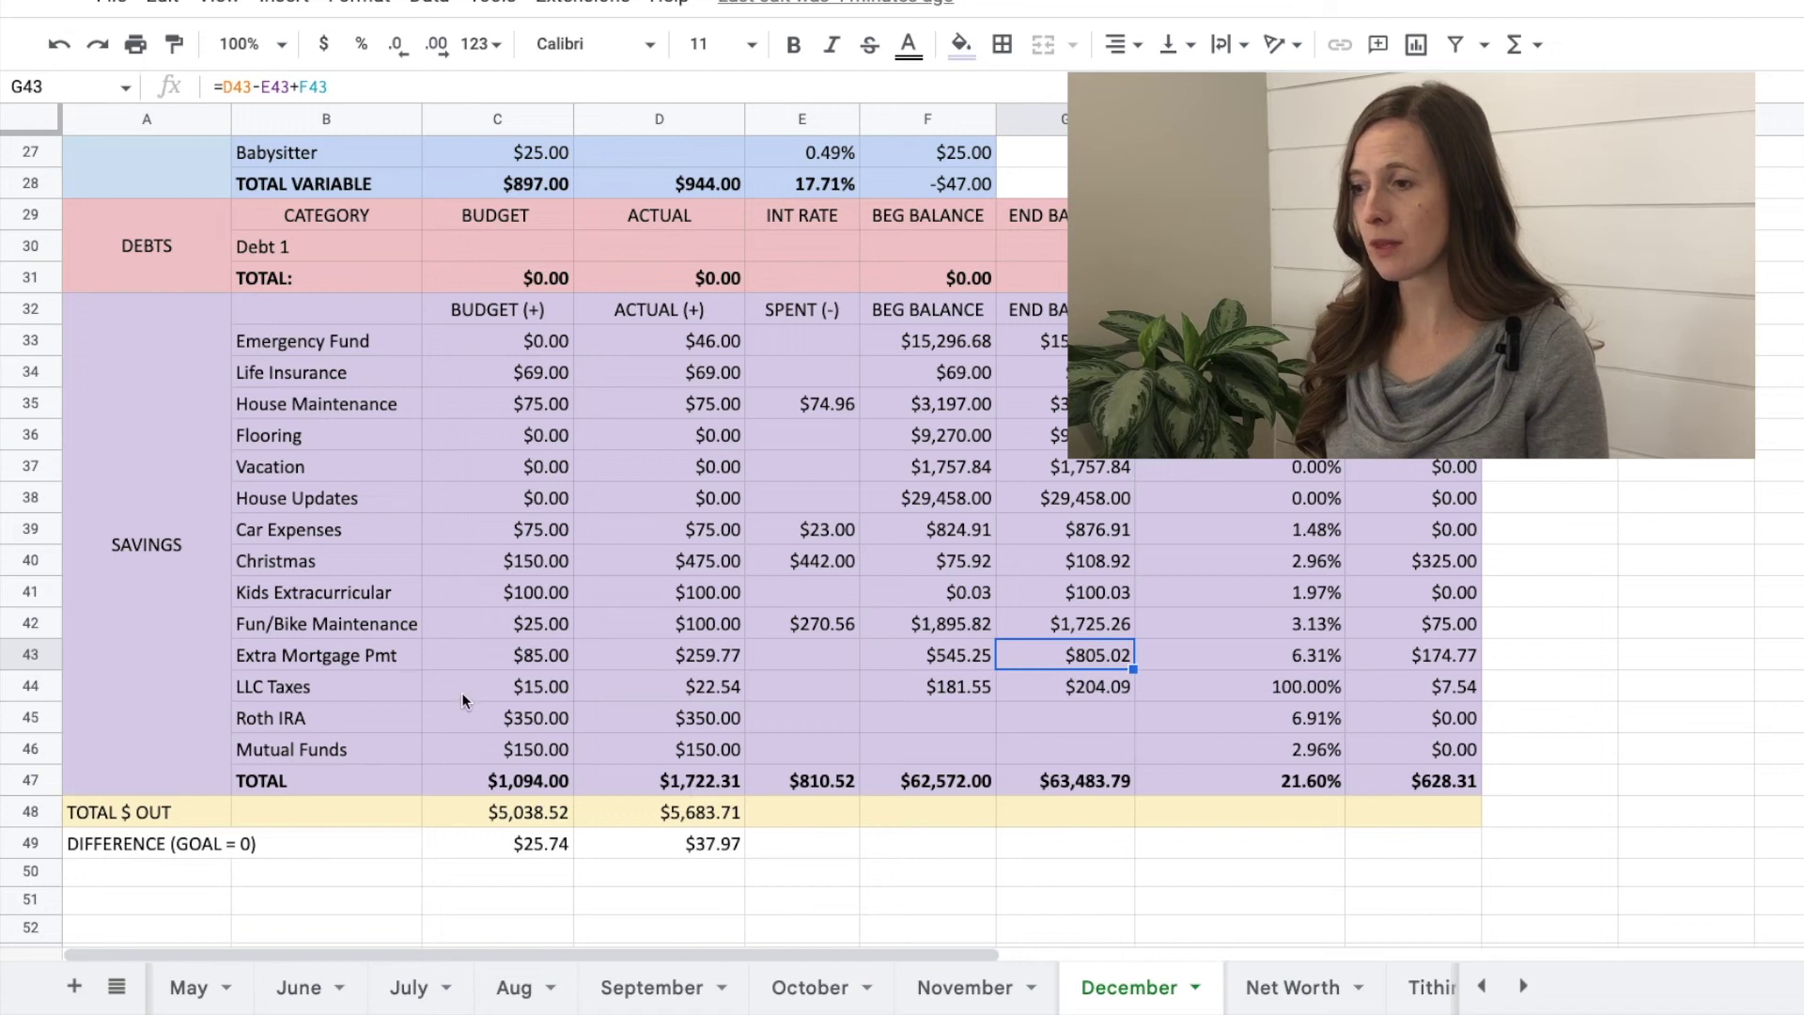
{"action": "left_click", "coordinate": [521, 690]}
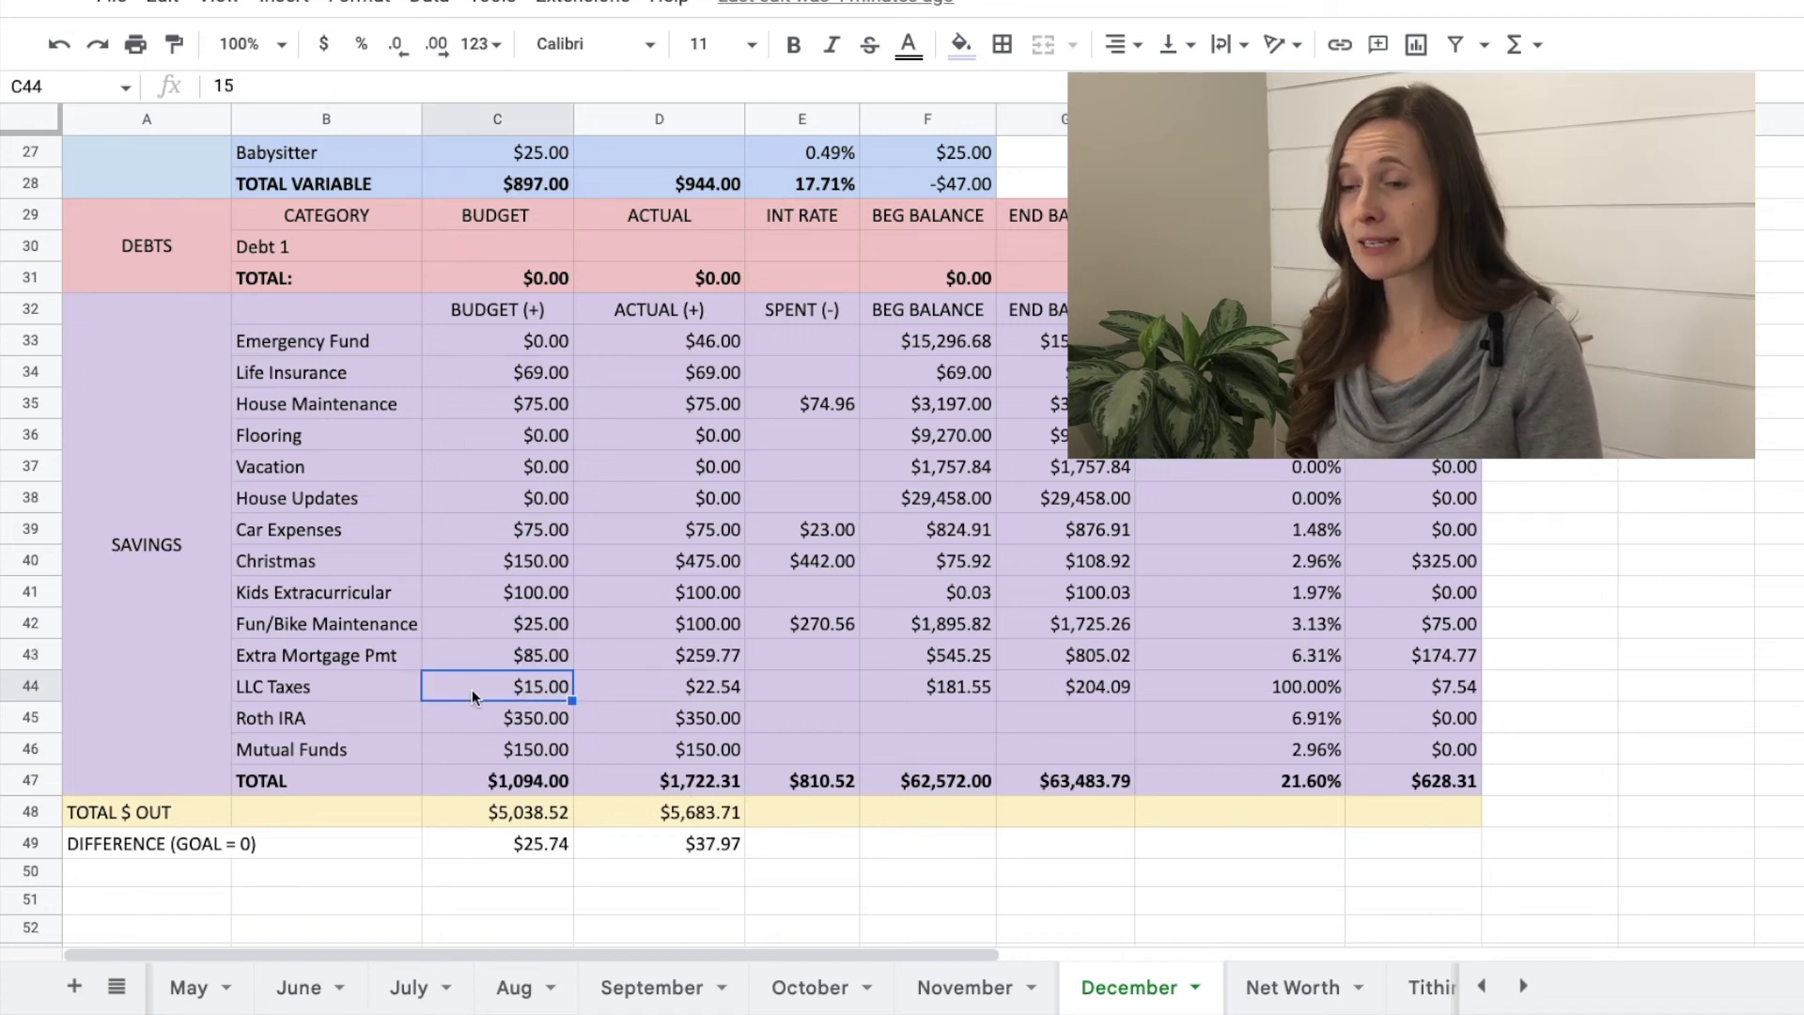
{"action": "left_click", "coordinate": [714, 690]}
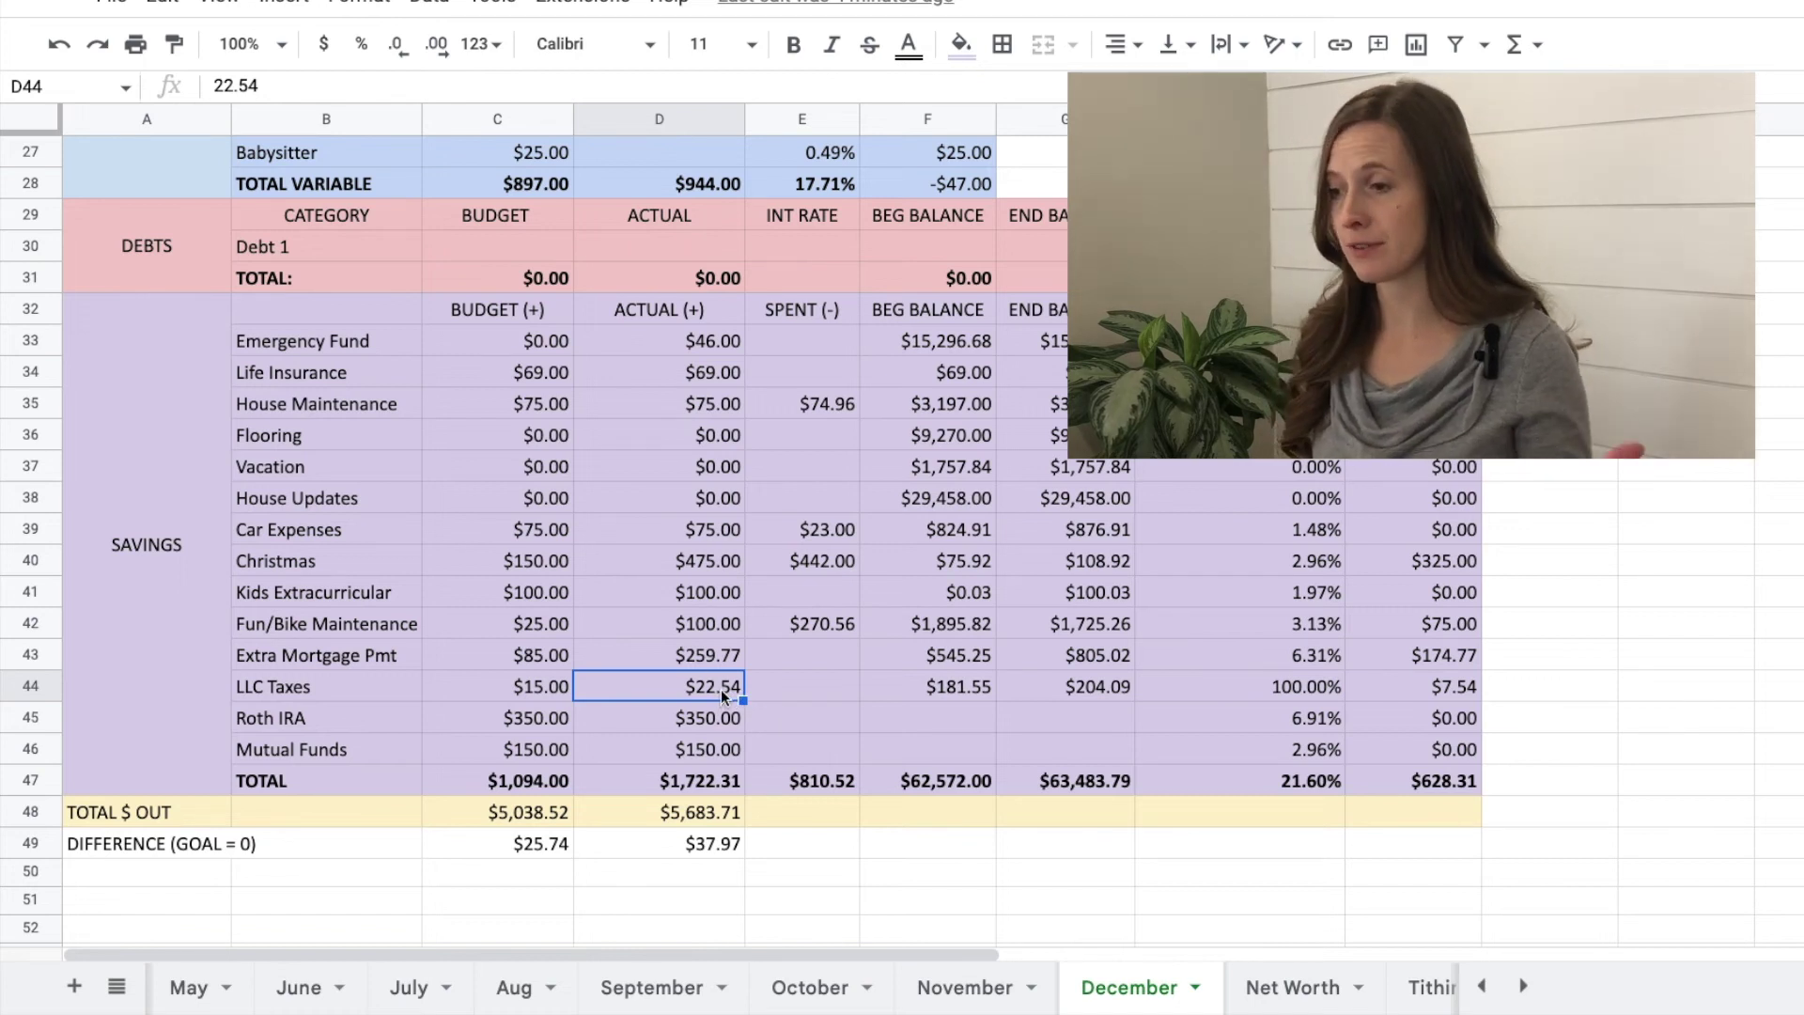
{"action": "left_click", "coordinate": [1064, 687]}
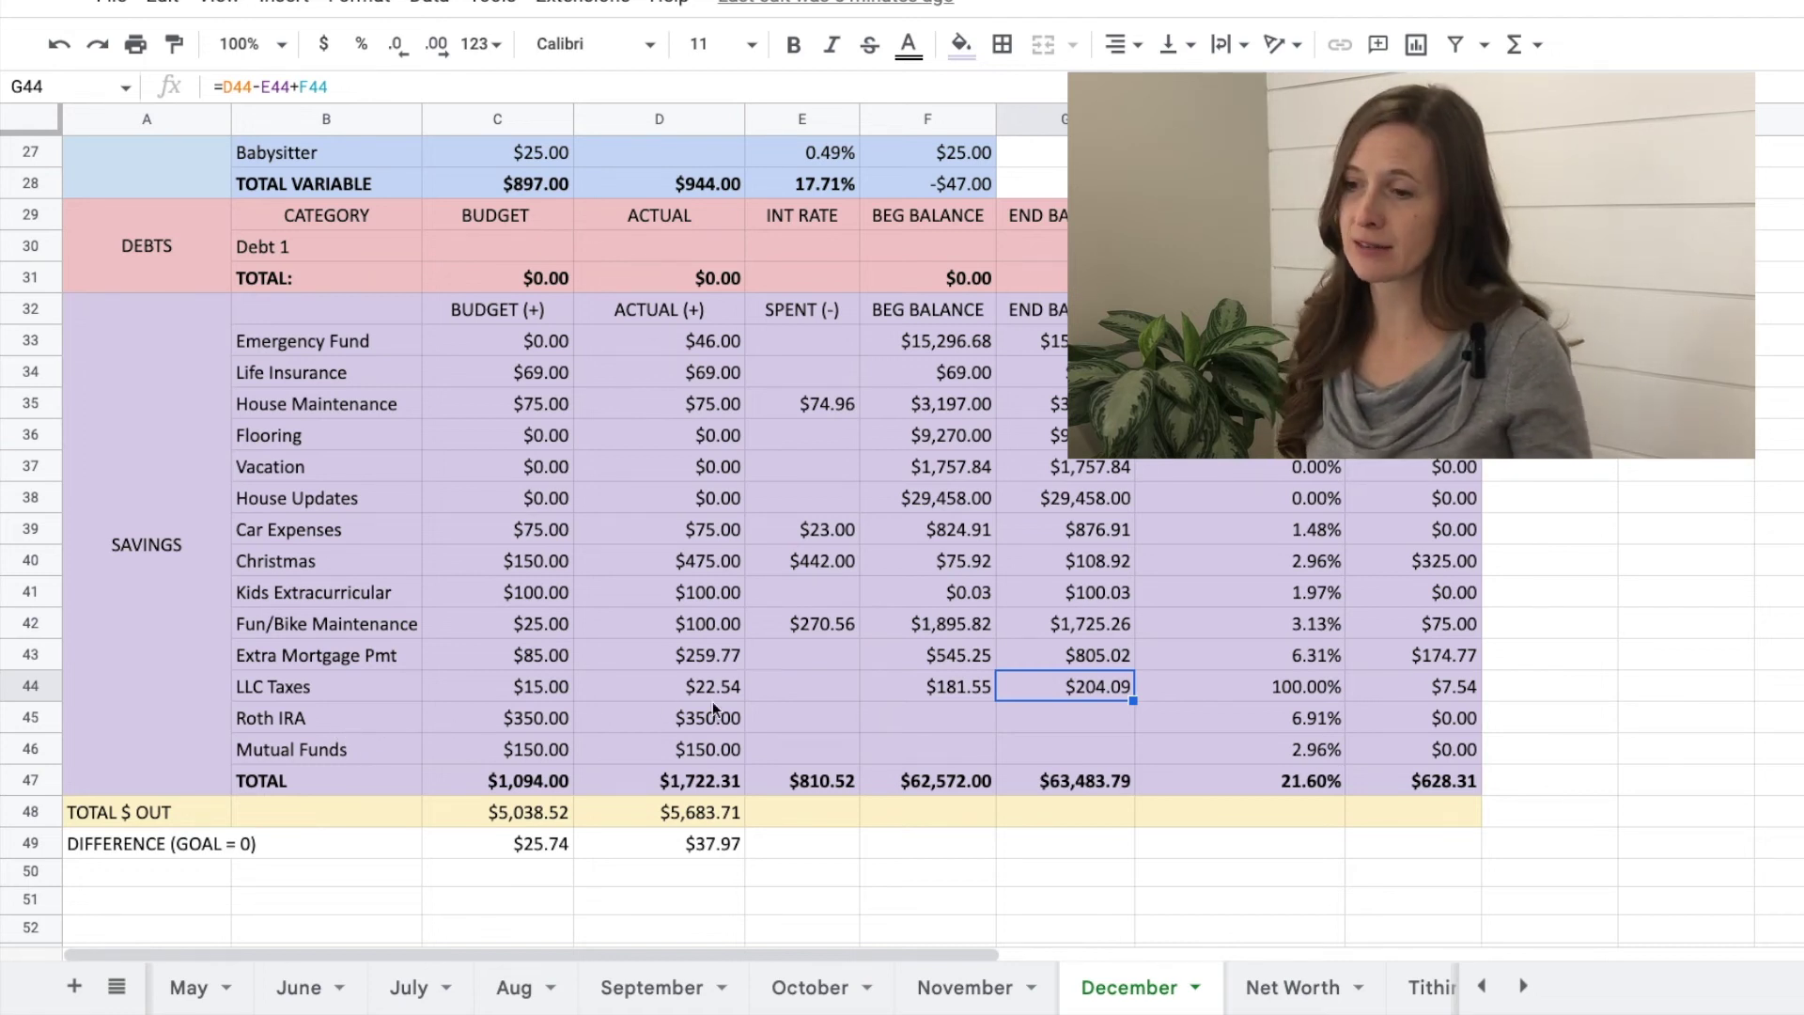
{"action": "left_click", "coordinate": [562, 729]}
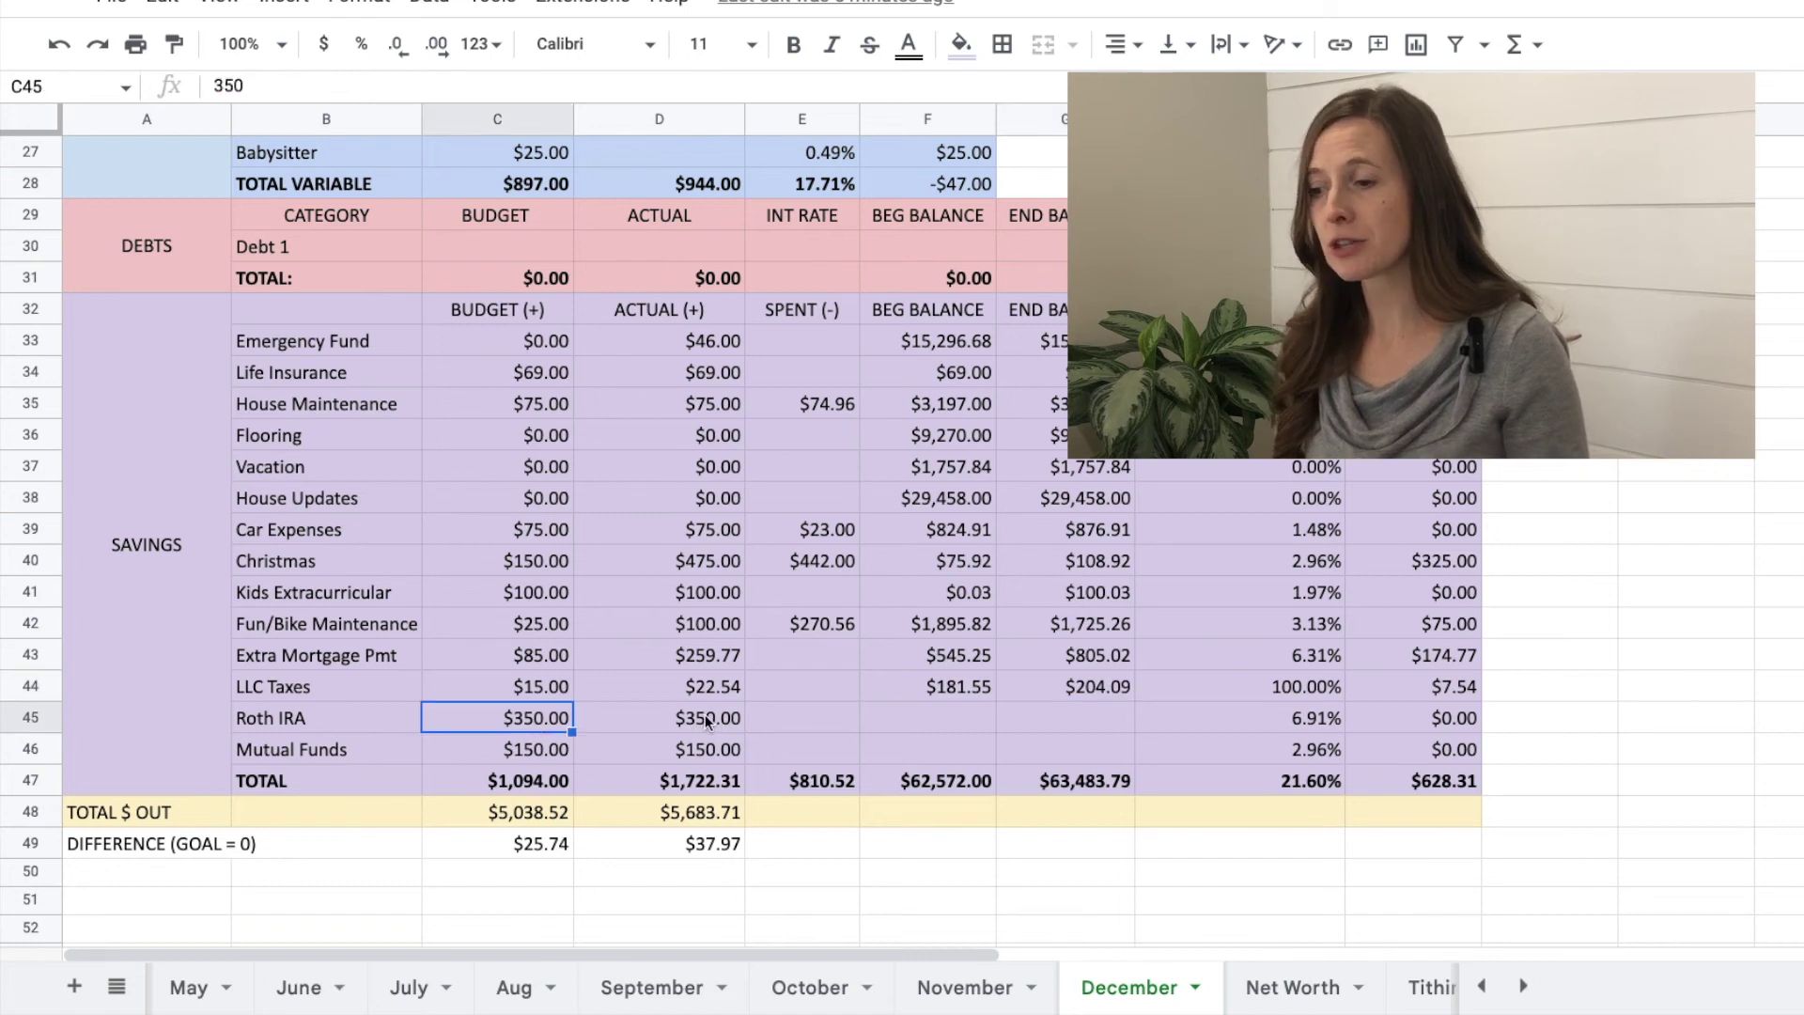
{"action": "left_click", "coordinate": [705, 716]}
{"action": "left_click_drag", "start_coordinate": [803, 718], "coordinate": [1072, 757]}
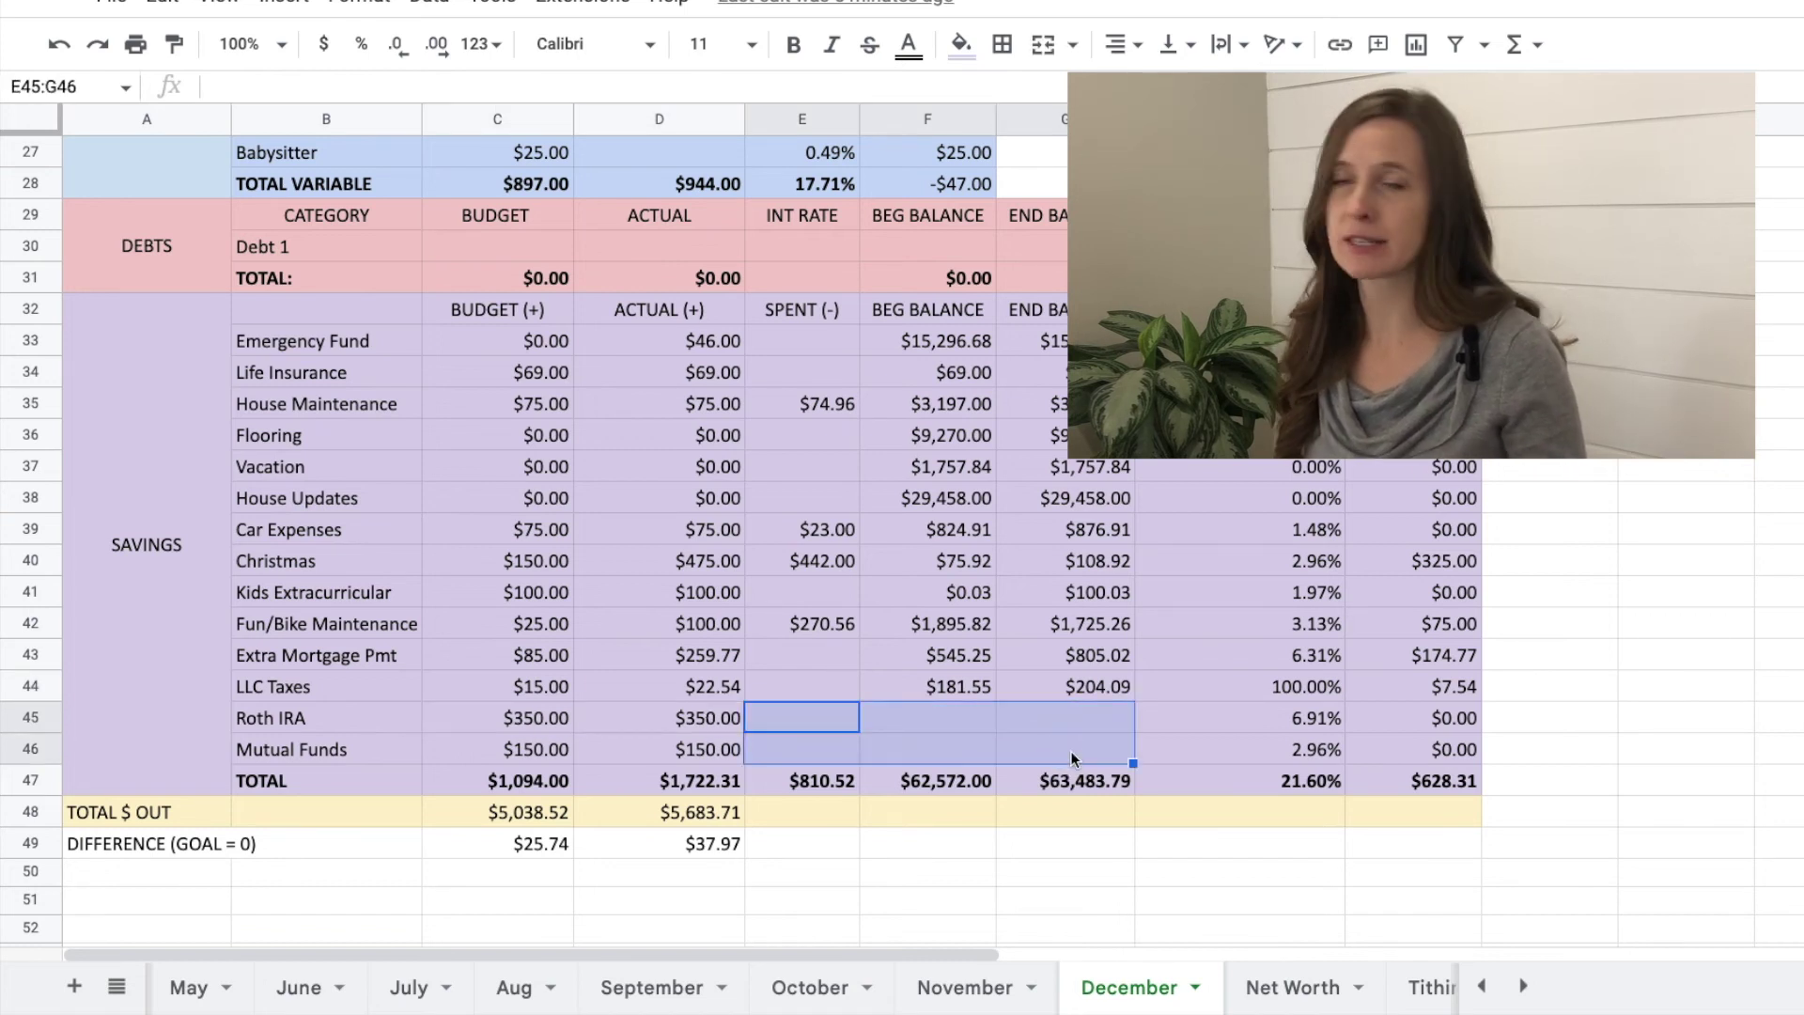
Review the Mutual Funds budget, actual, spent and balance cells, and the actual Total $ Out and Difference
{"action": "left_click", "coordinate": [325, 746]}
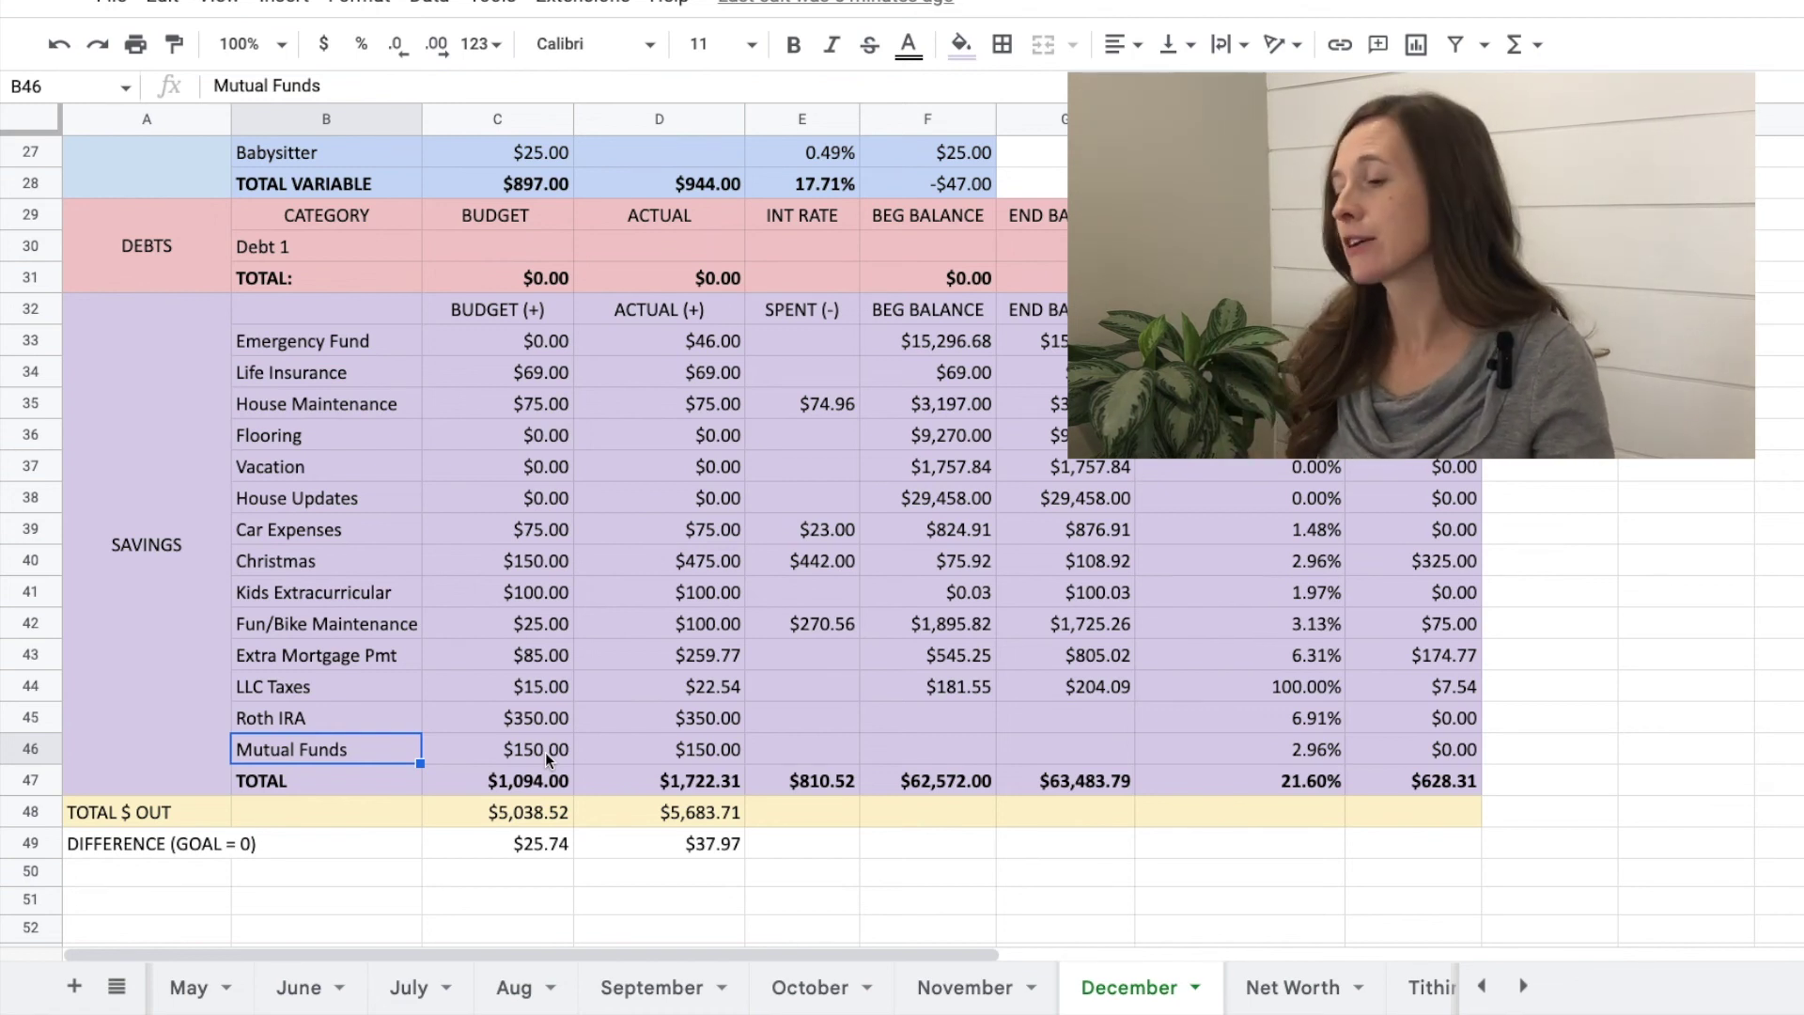
{"action": "left_click", "coordinate": [545, 751]}
{"action": "left_click", "coordinate": [682, 756]}
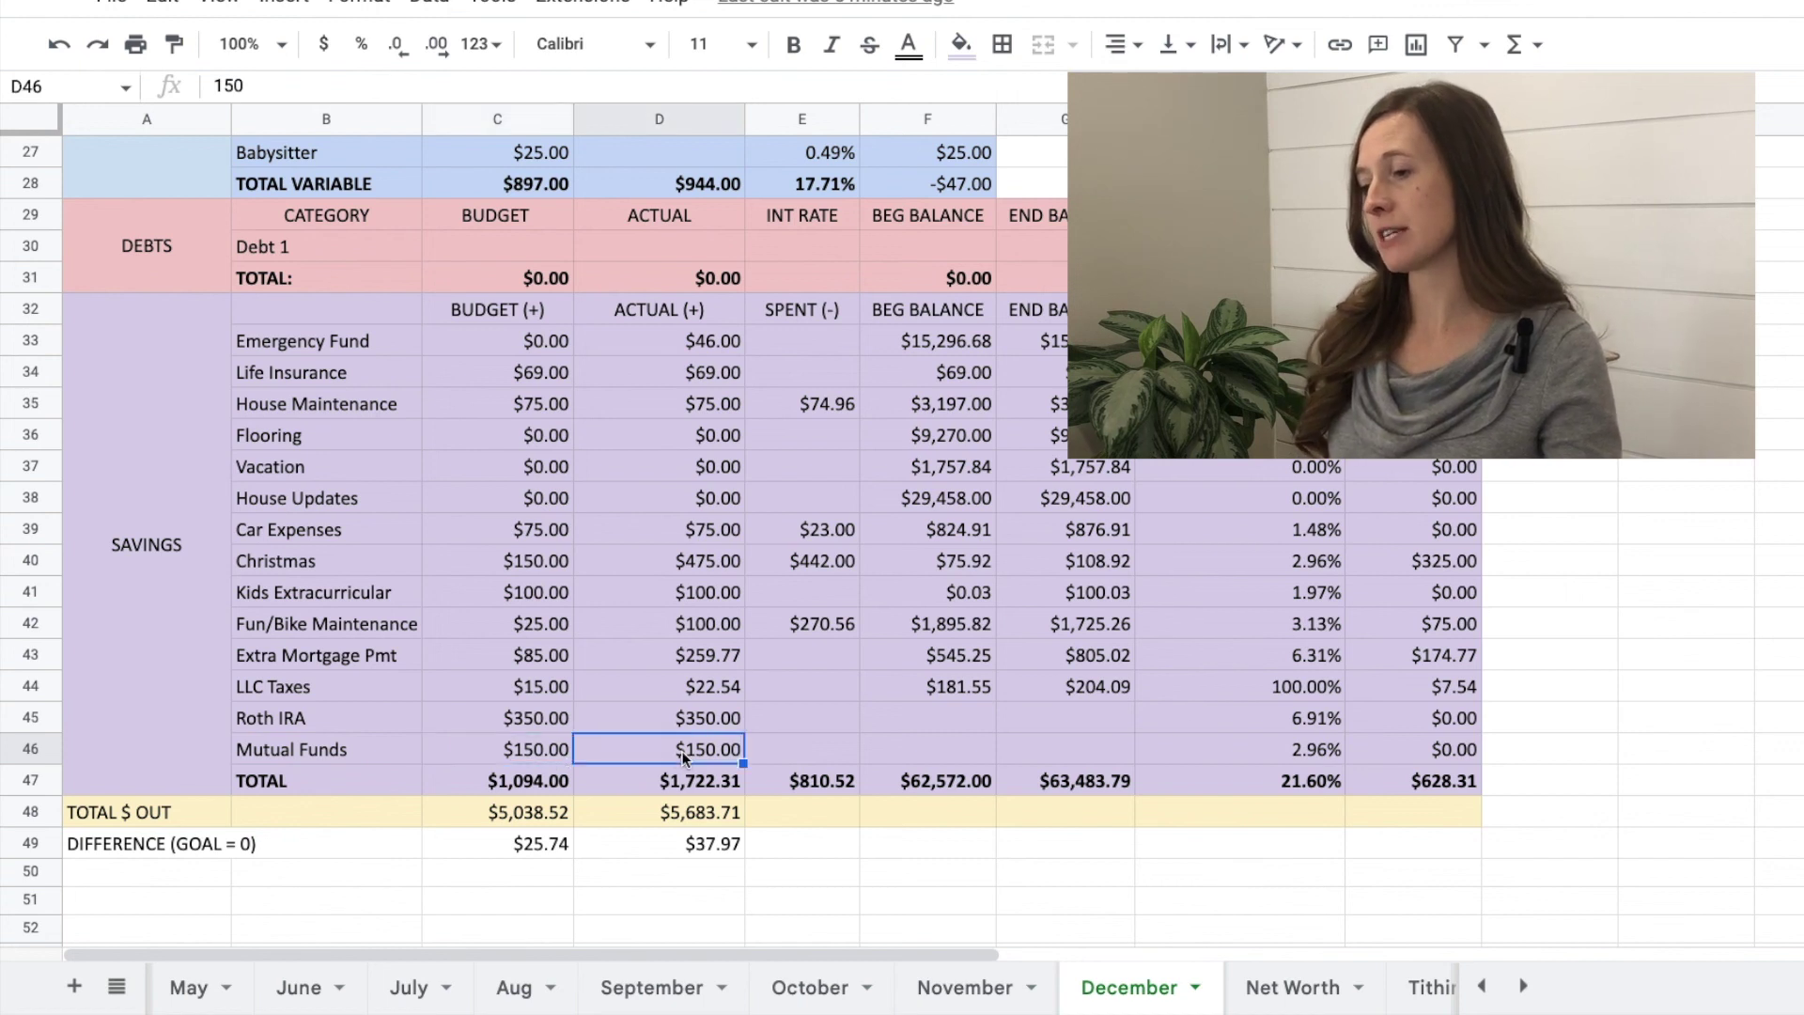
{"action": "left_click_drag", "start_coordinate": [806, 747], "coordinate": [1102, 753]}
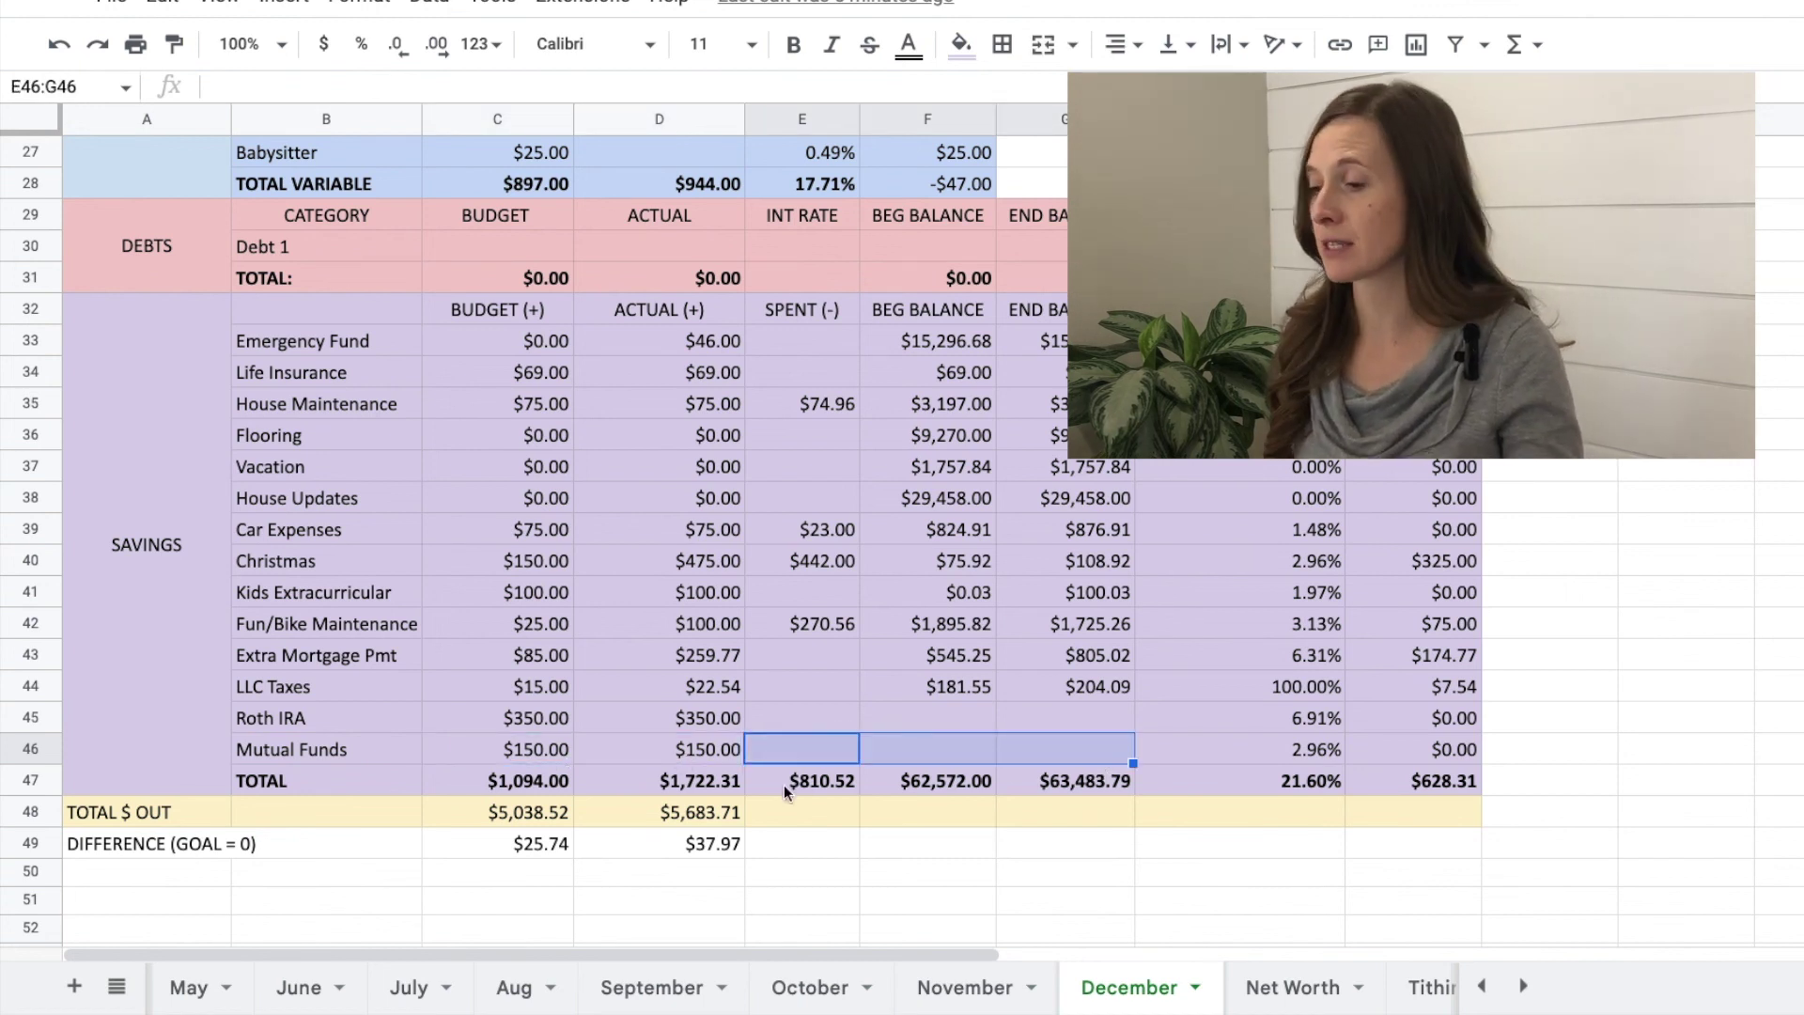
{"action": "left_click", "coordinate": [702, 814]}
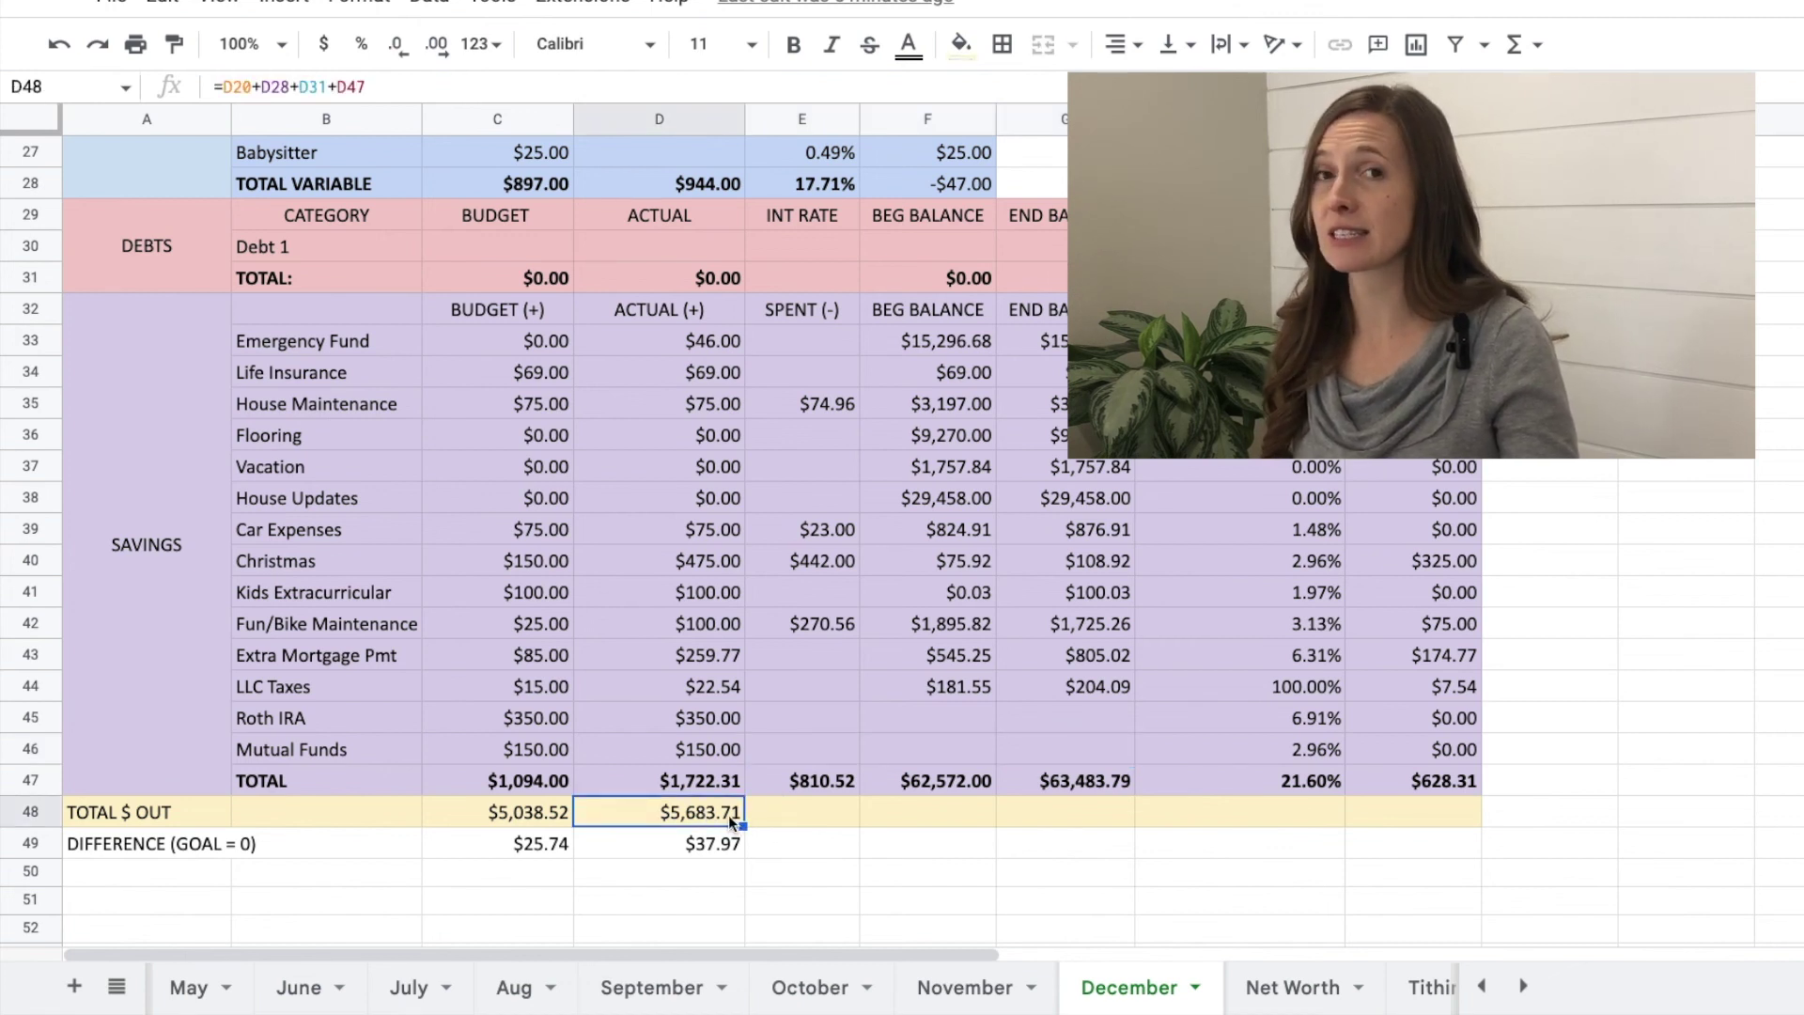
{"action": "left_click", "coordinate": [735, 843]}
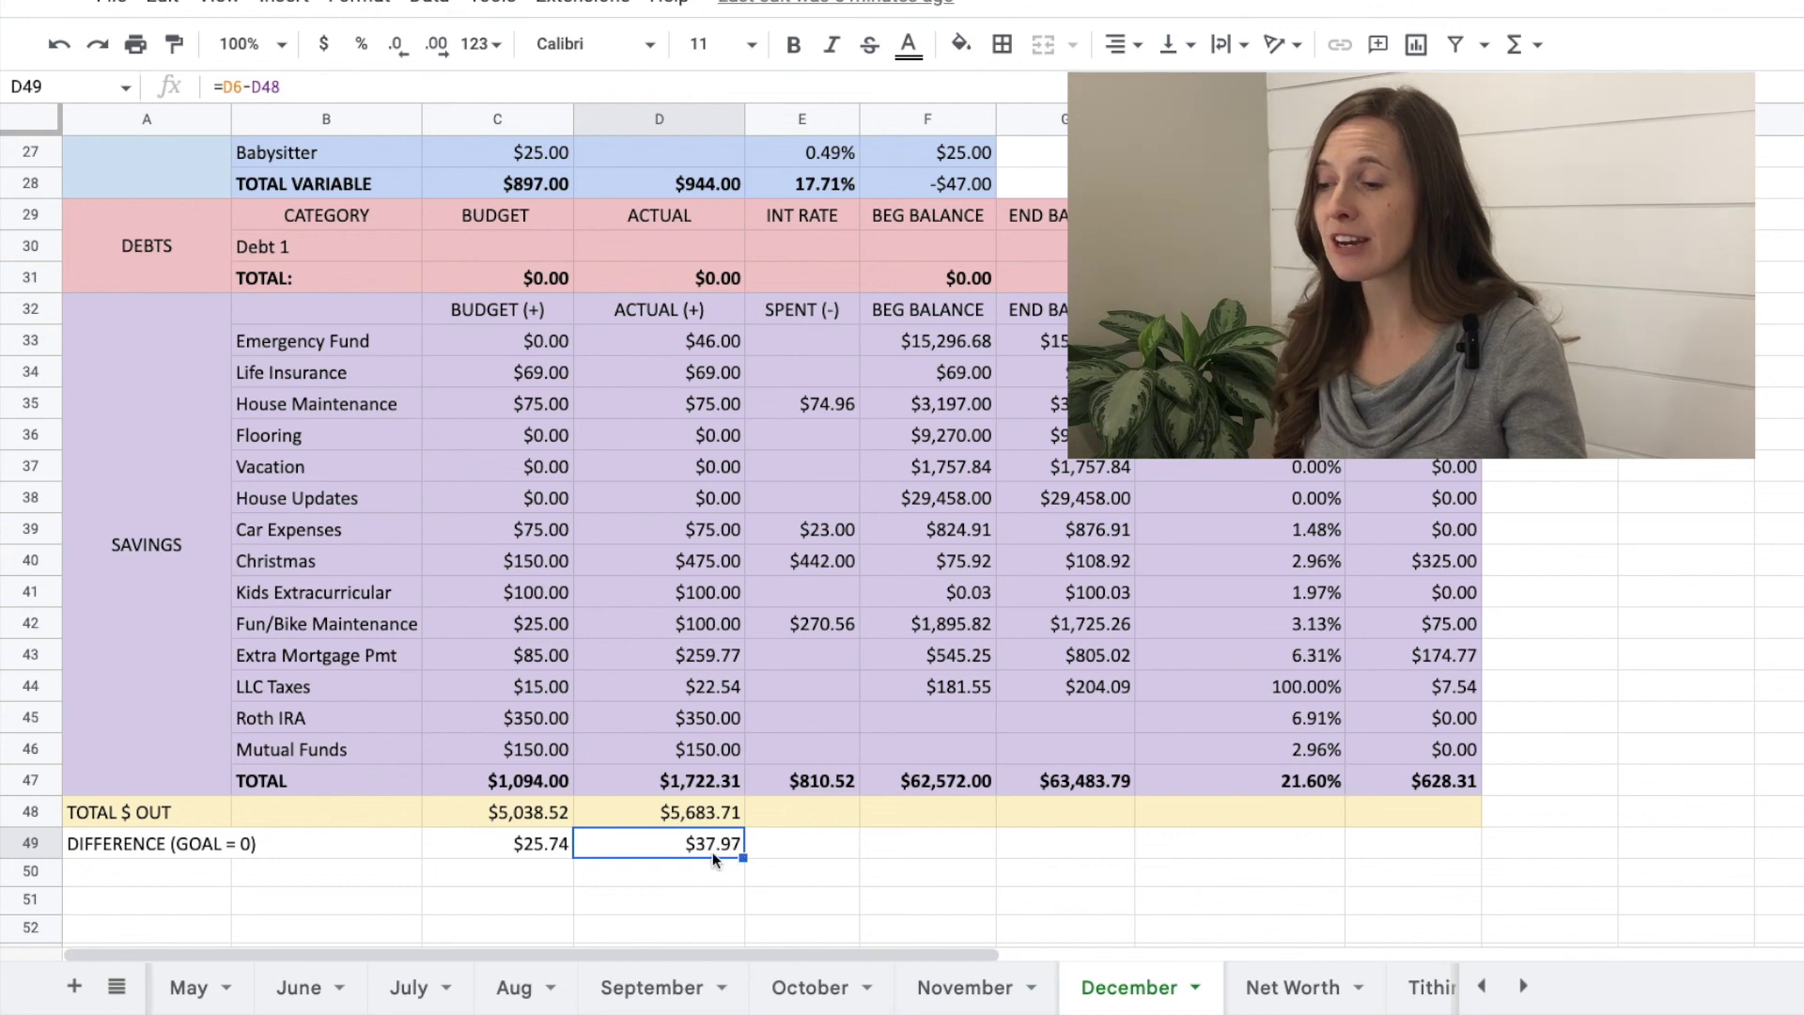